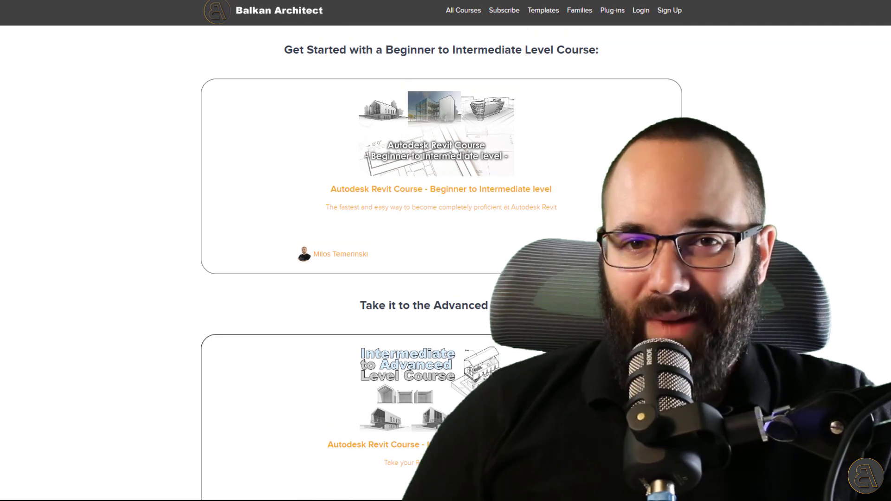
- Browse the Balkan Architect website's Templates, Families and Plug-ins pages
click(547, 13)
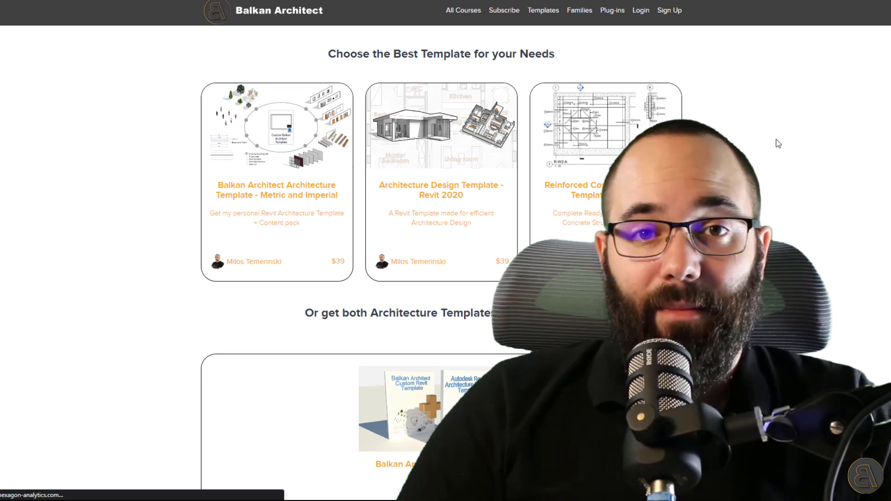
scroll(819, 142, down, 8)
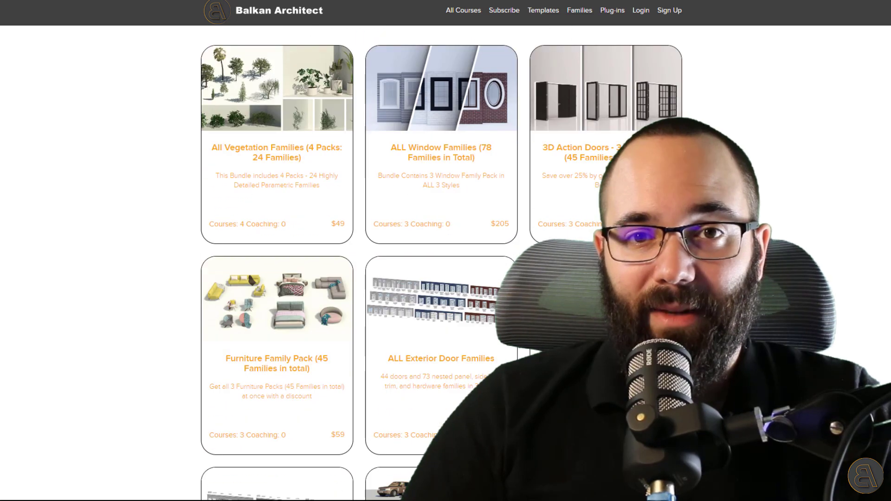
scroll(861, 134, down, 1)
click(612, 10)
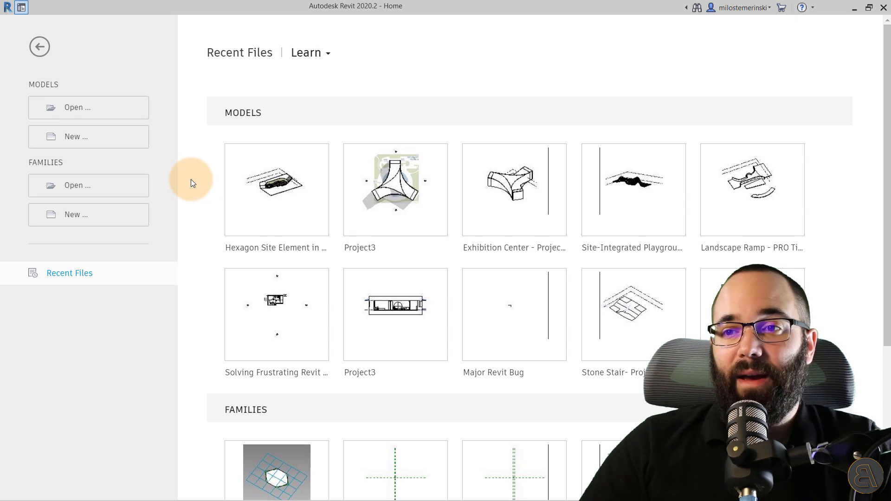
- Switch to Revit, create a new project from the Architecture Design Template - Metric, and open the Site floor plan
click(77, 136)
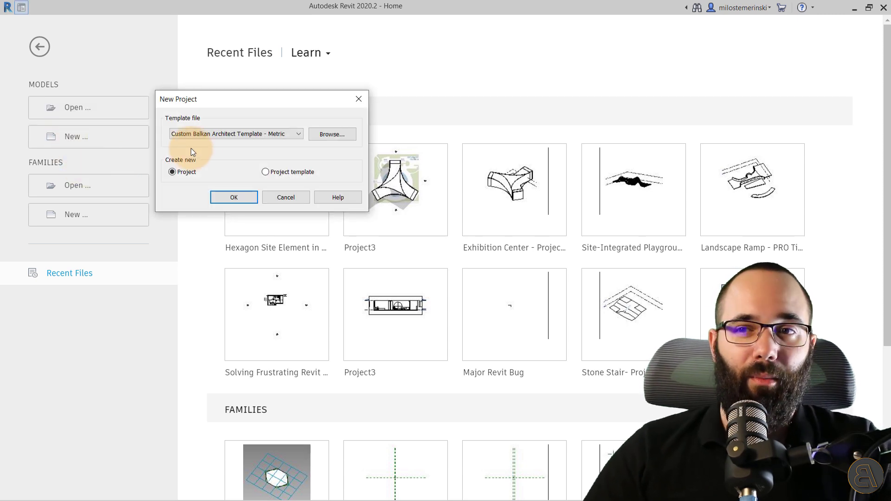
click(204, 137)
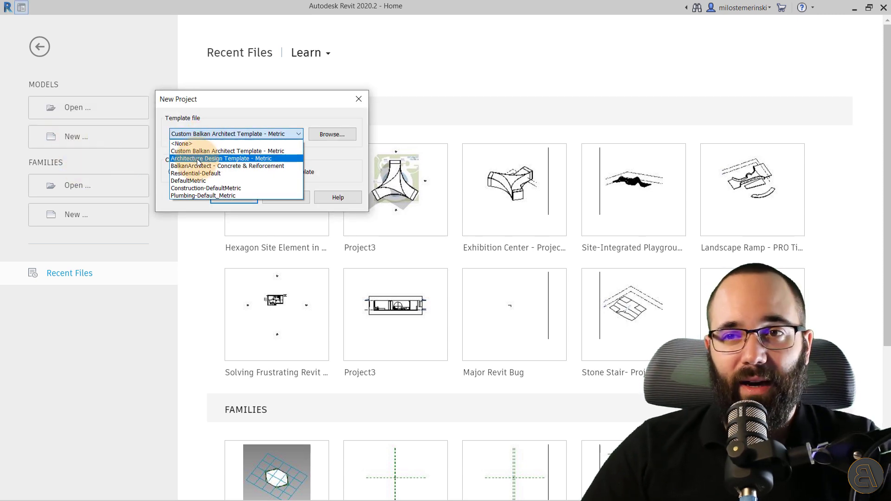
click(199, 159)
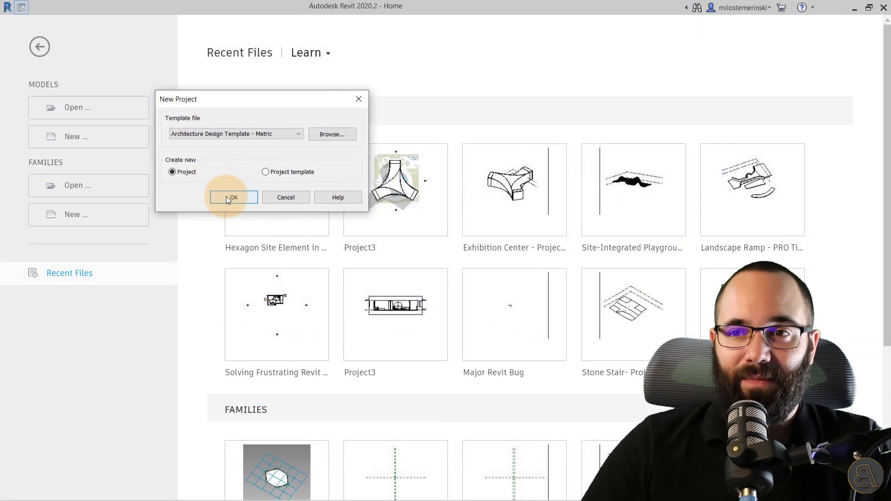
click(227, 198)
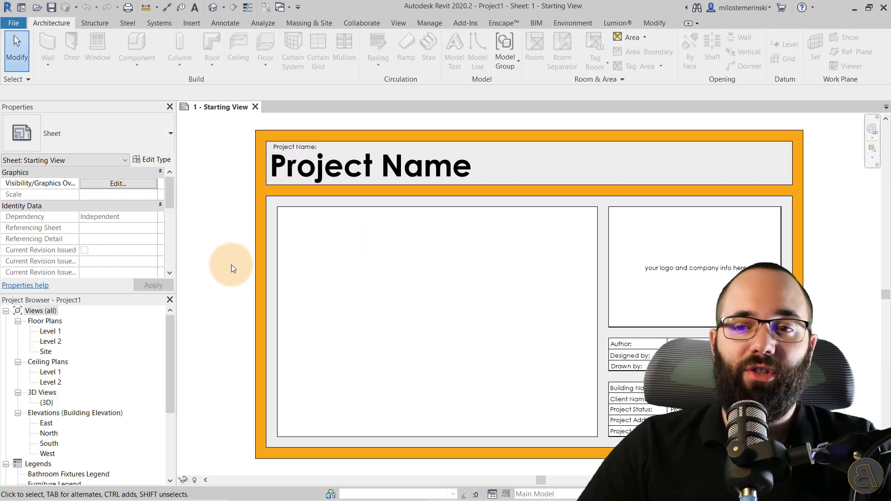
double_click(45, 351)
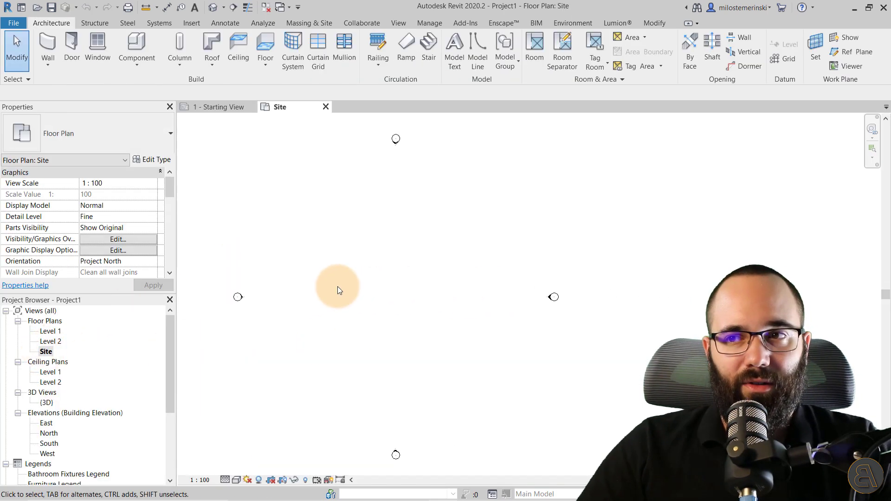
middle_drag(364, 294, 366, 289)
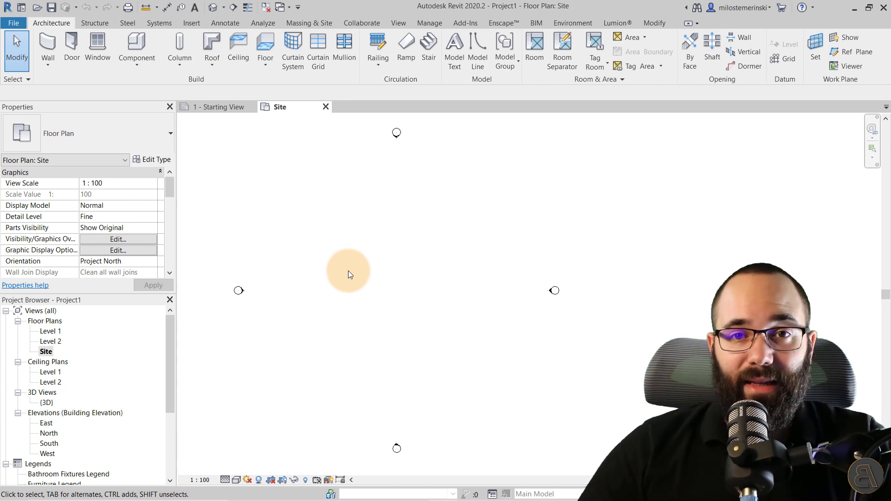
- Start an in-place model component in the Entourage category, named Entourage 1
click(139, 68)
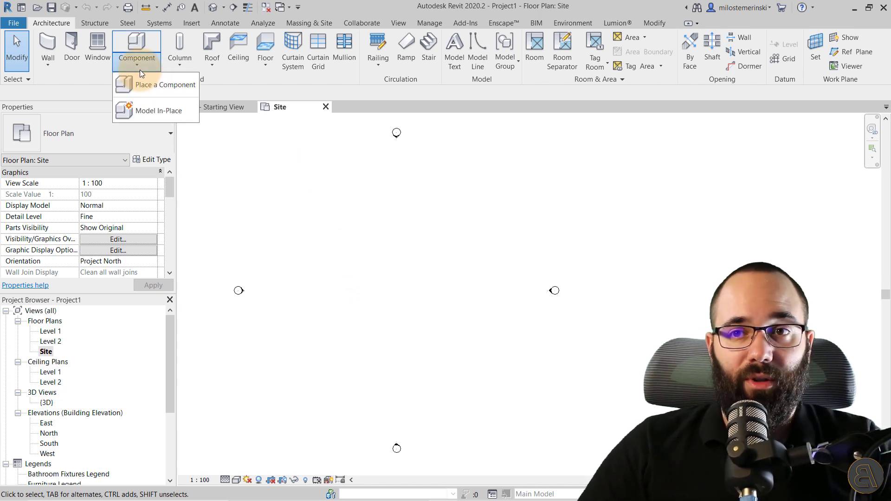
click(152, 115)
scroll(260, 167, down, 3)
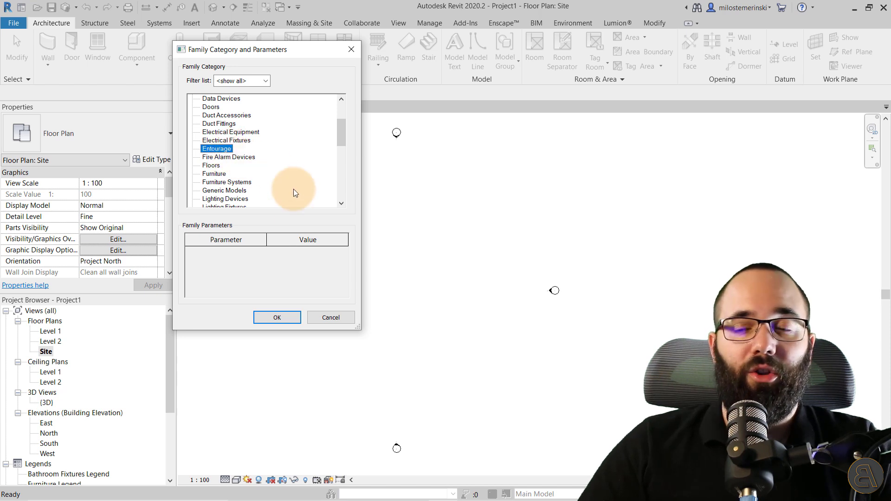
click(274, 318)
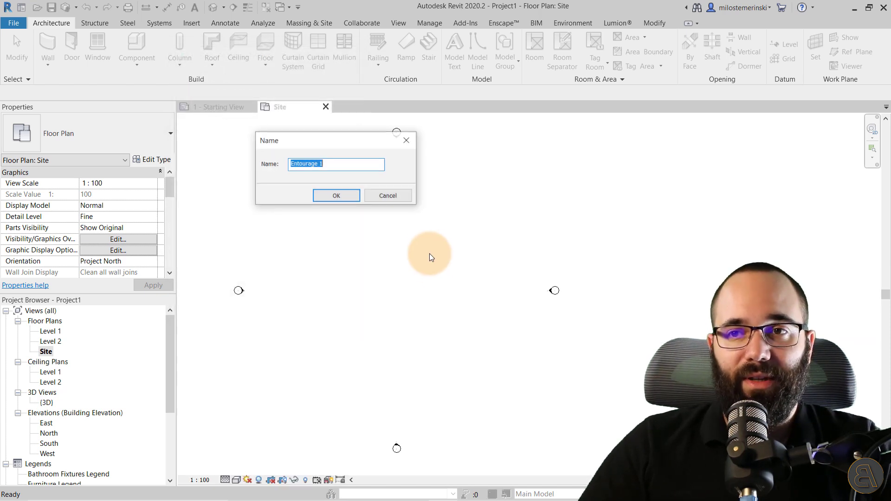
click(342, 195)
- Create an extrusion with a depth of 40 from a six-sided polygon with one vertex pointing straight up
click(100, 51)
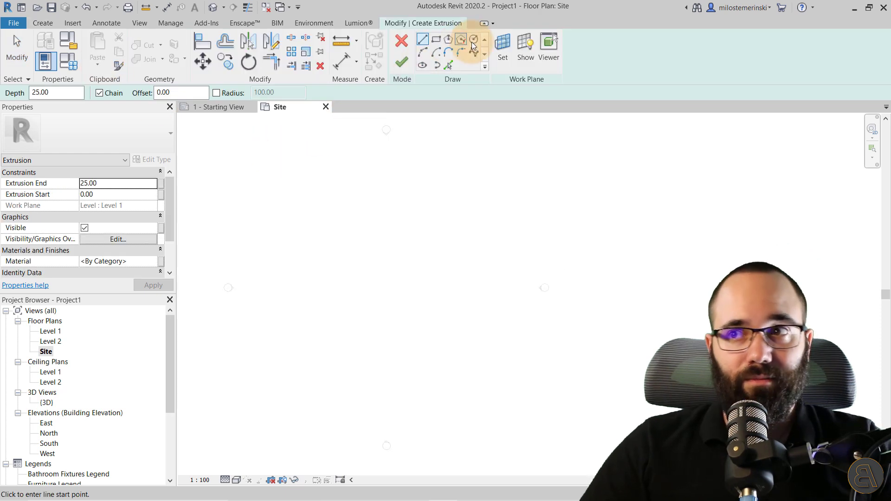
click(448, 41)
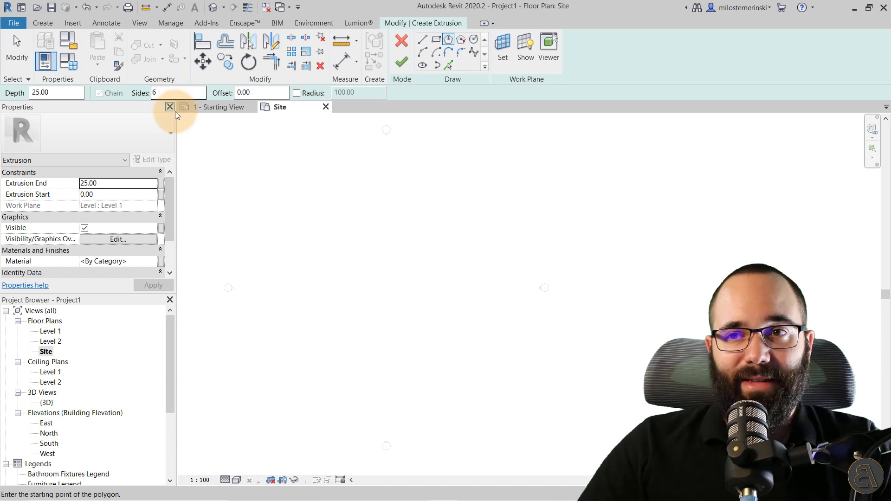
click(34, 93)
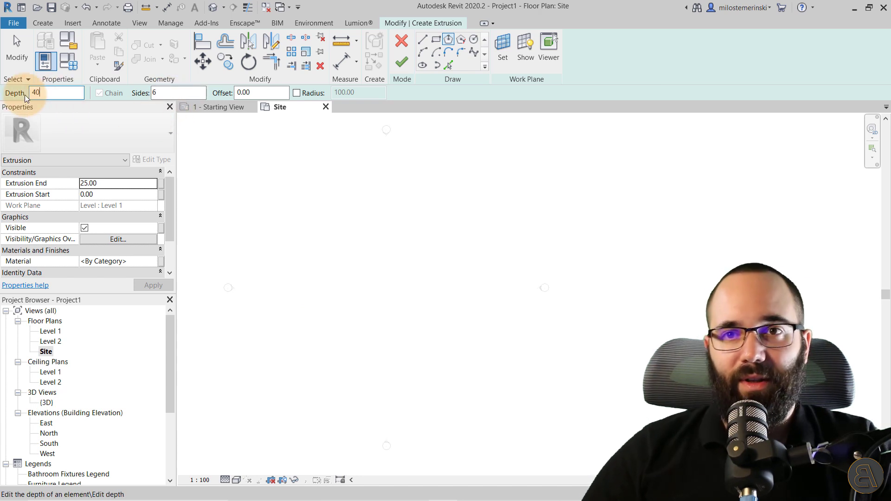
text(40)
key(Return)
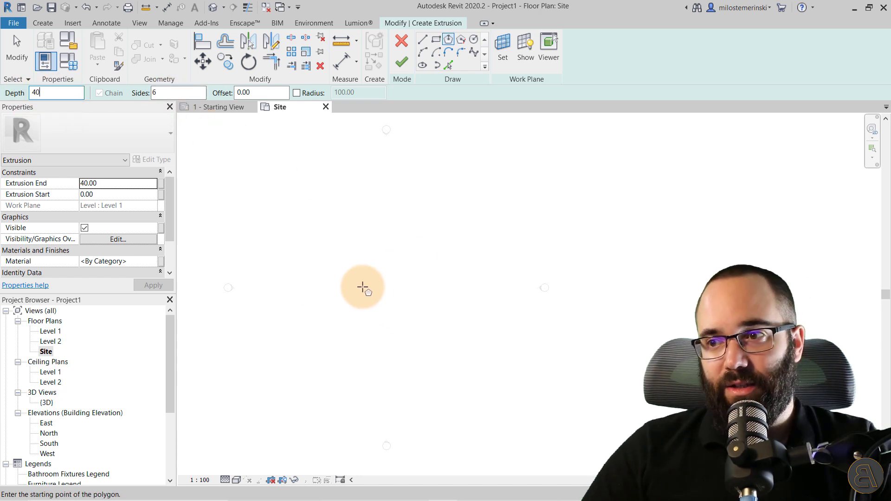
click(363, 296)
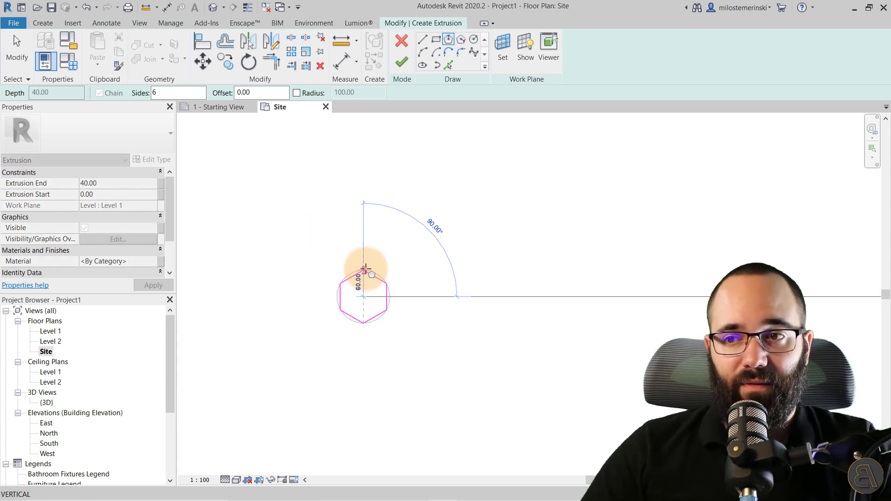
click(365, 262)
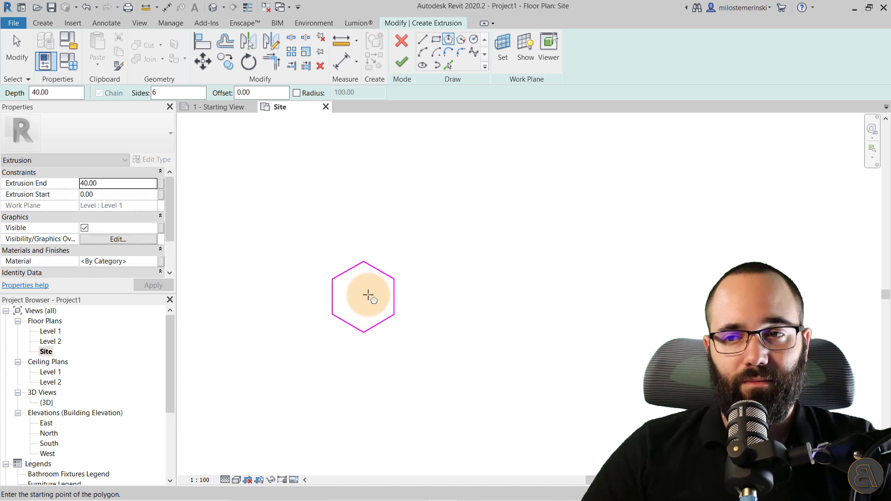
key(Escape)
scroll(365, 286, up, 2)
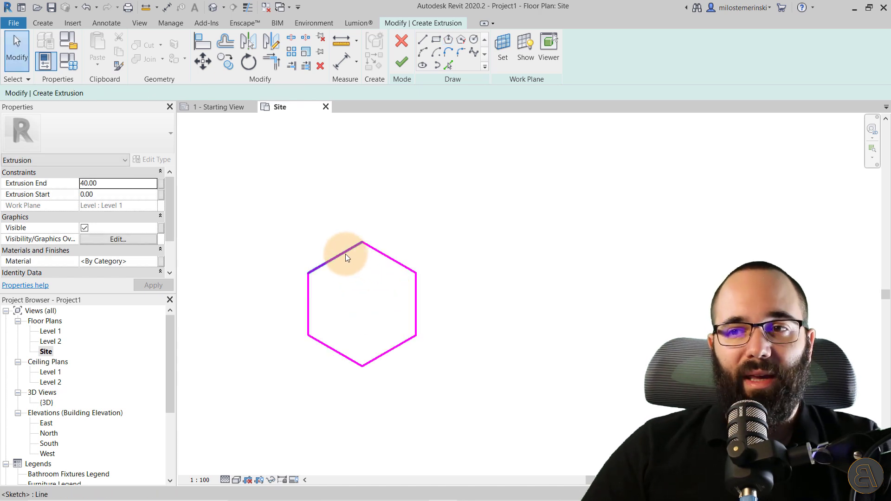
click(401, 64)
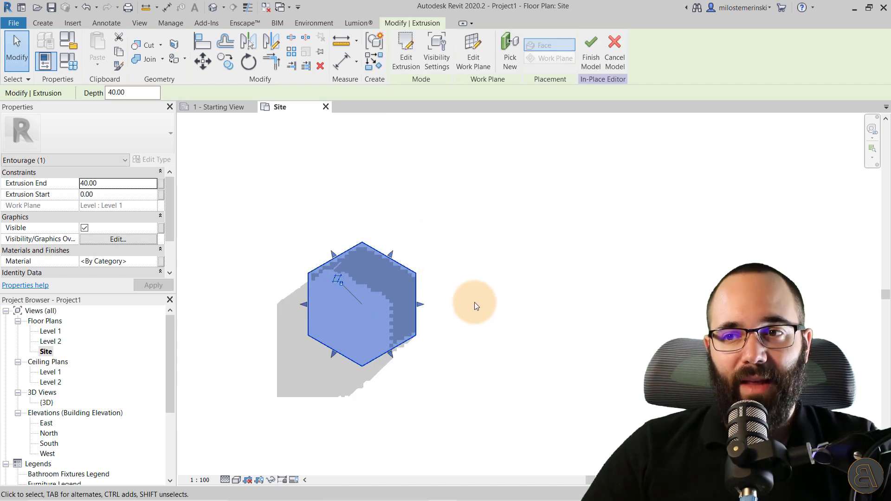
- Inspect the hexagonal extrusion in the 3D view and return to the Site plan
click(213, 8)
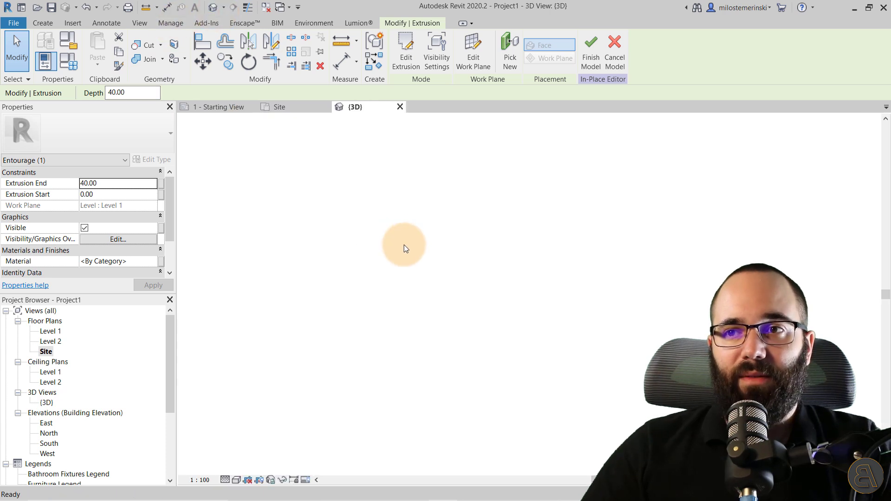
scroll(452, 297, up, 4)
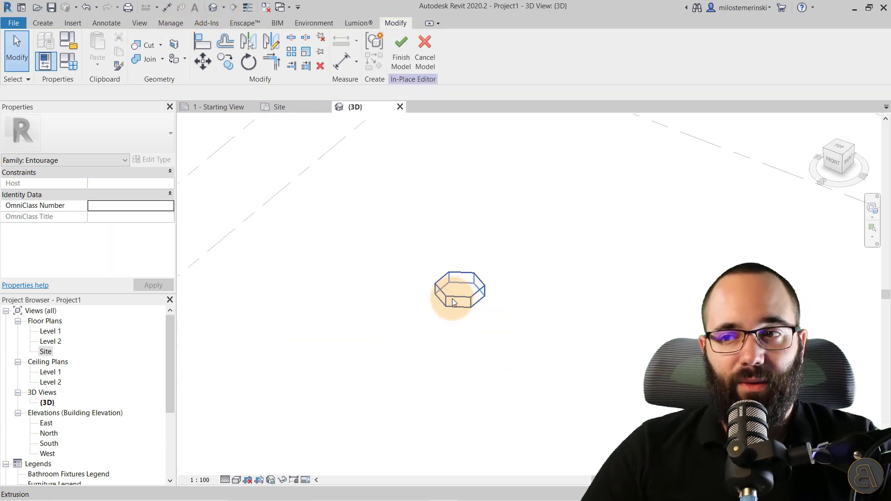
click(277, 105)
scroll(353, 243, down, 4)
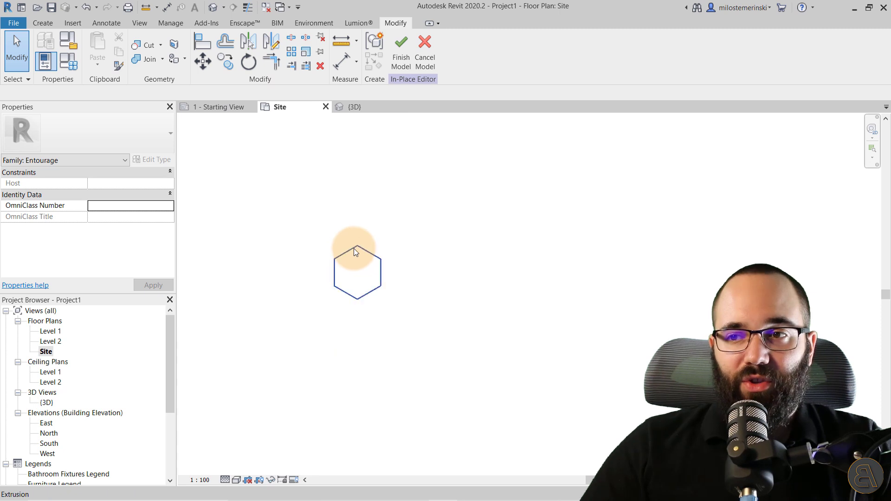
- Array the hexagon into a horizontal row of 9 ungrouped, edge-to-edge items, using its width as the spacing to the 2nd
click(352, 250)
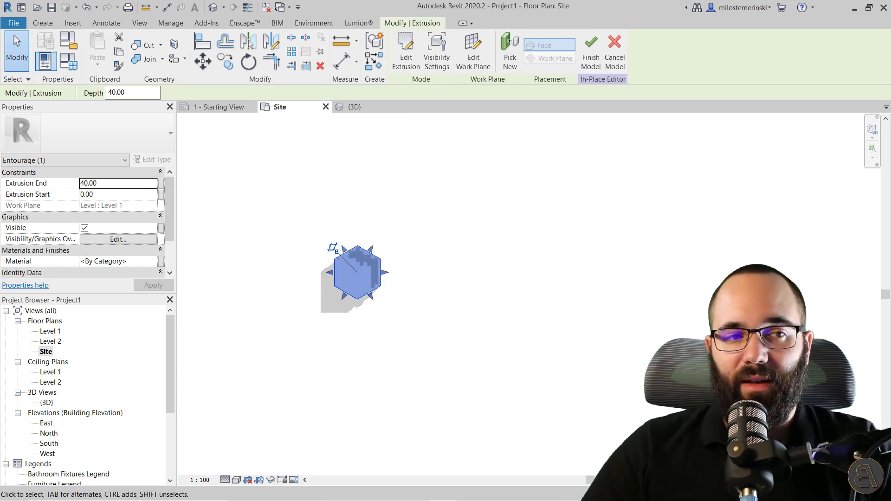
drag(0, 123, 351, 123)
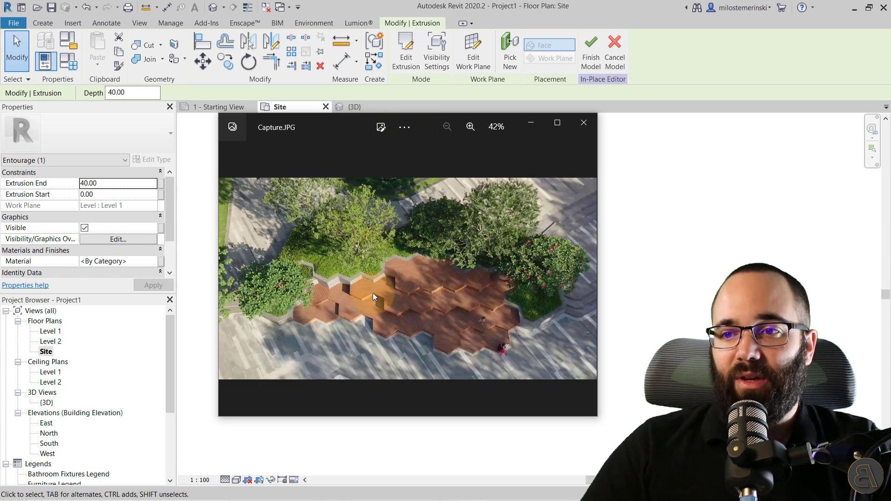
drag(310, 125, 0, 128)
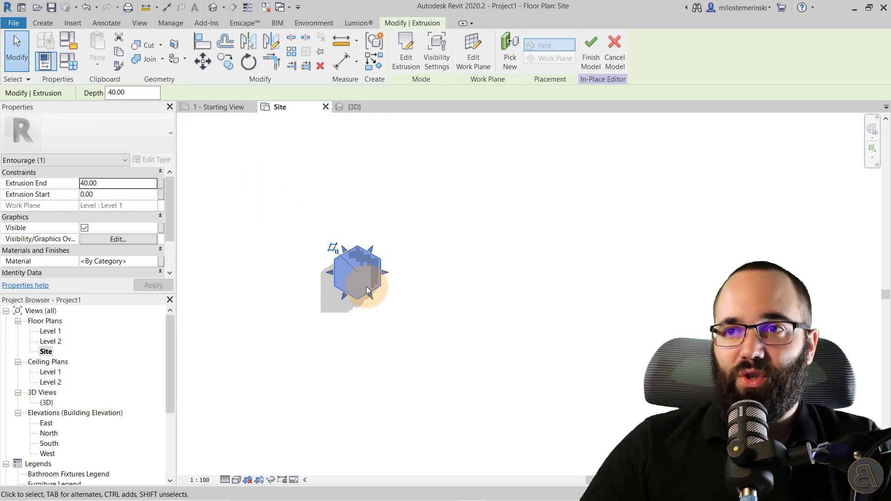
click(291, 51)
click(120, 94)
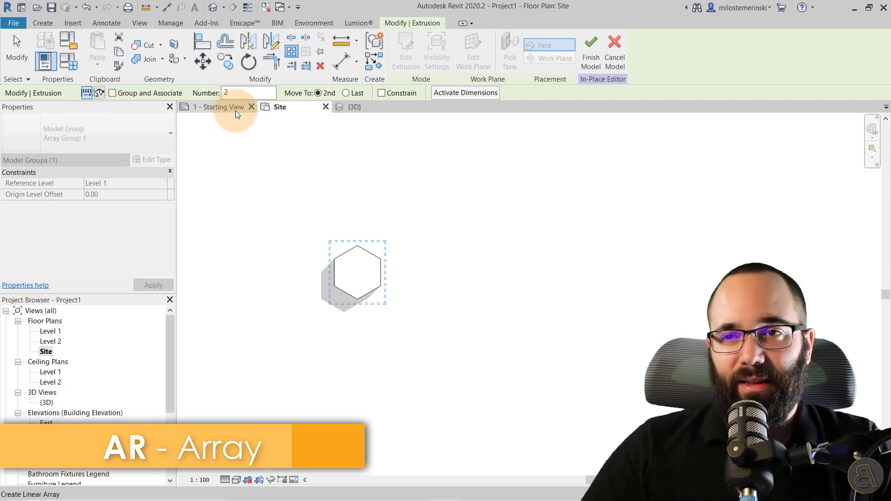
drag(245, 92, 181, 96)
text(9)
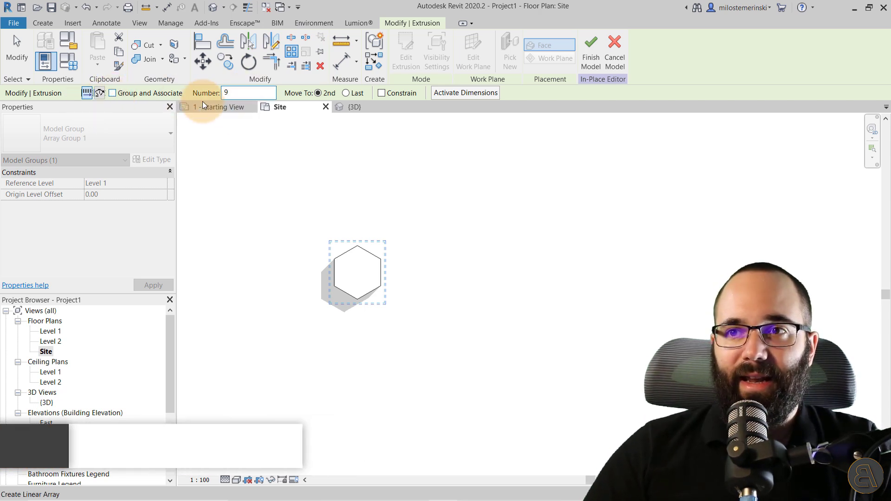
click(334, 259)
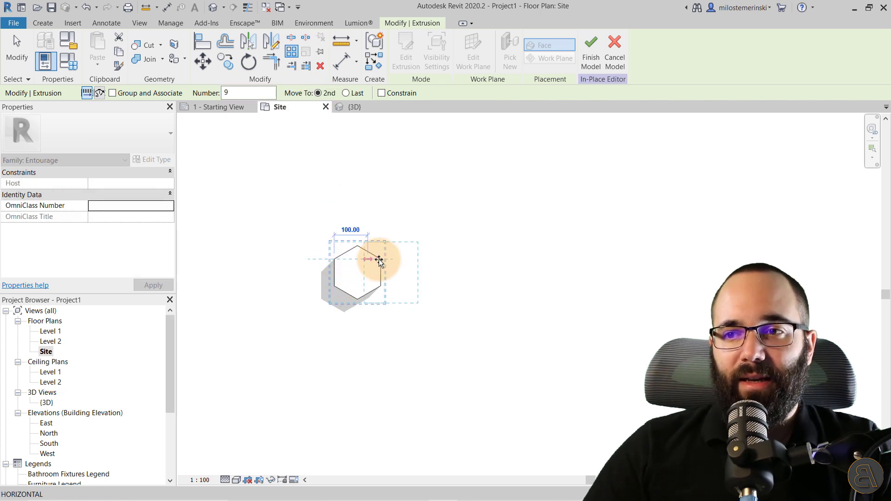
click(381, 259)
- Copy the whole row of nine hexagons upward and half a hexagon to the right so it interlocks with the first row
scroll(270, 257, down, 1)
middle_drag(424, 273, 356, 278)
scroll(357, 280, up, 1)
drag(673, 340, 227, 276)
key(c)
key(o)
click(240, 302)
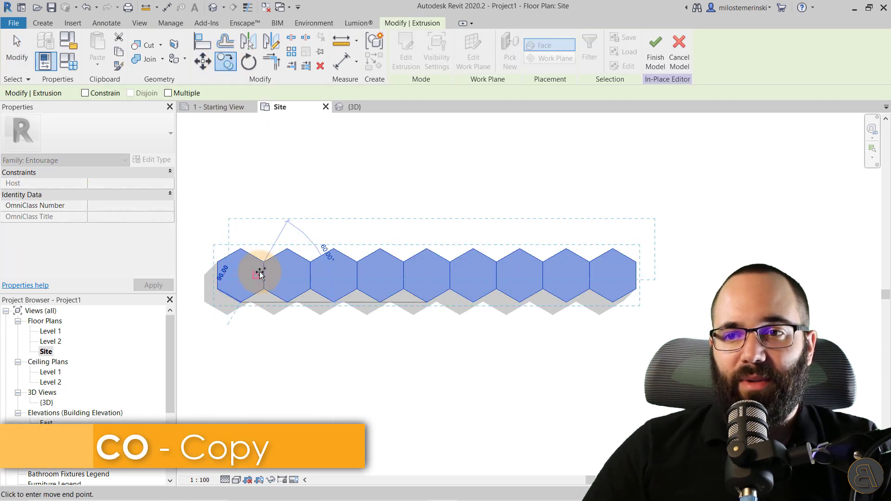
click(264, 262)
key(Escape)
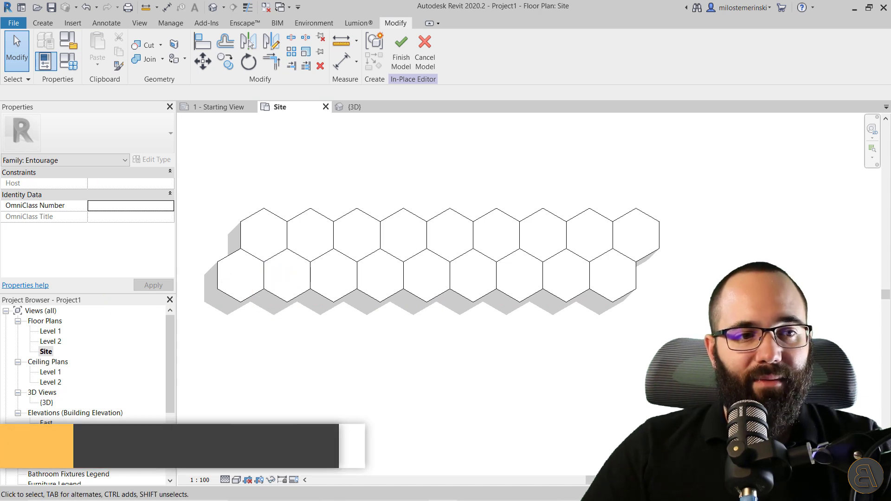
- Copy the upper row's three rightmost hexagons into an interlocking third row above, shifted one and a half hexagon widths to the left
drag(0, 88, 219, 84)
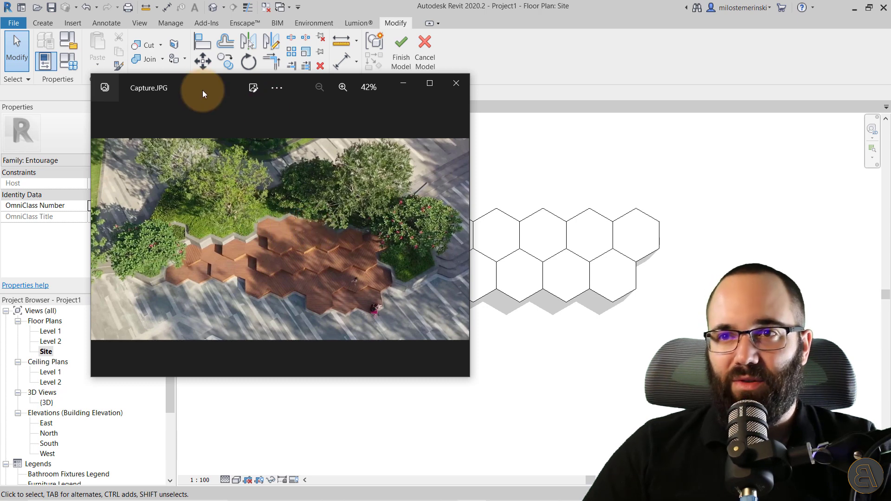
drag(202, 90, 0, 90)
drag(717, 243, 529, 230)
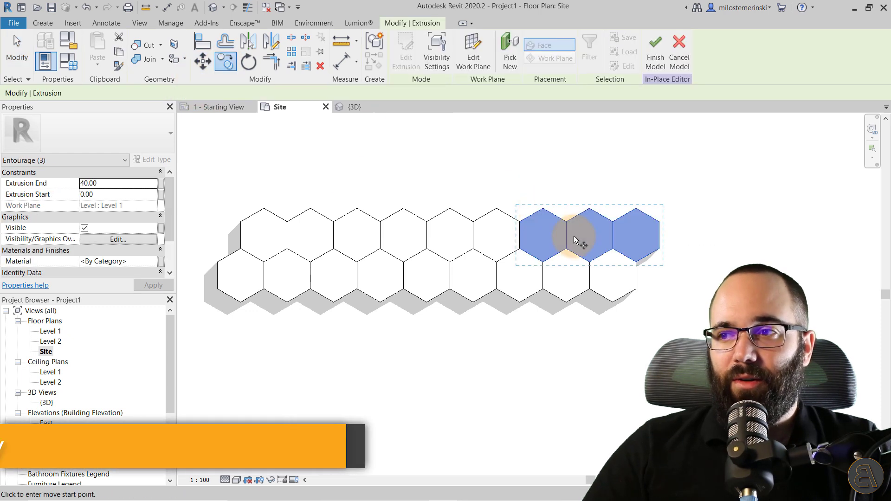
key(c)
key(o)
click(636, 263)
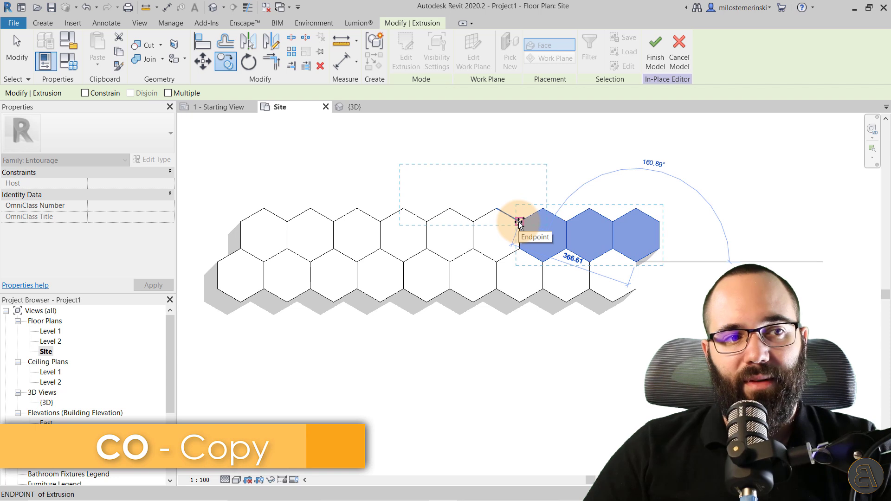
click(566, 223)
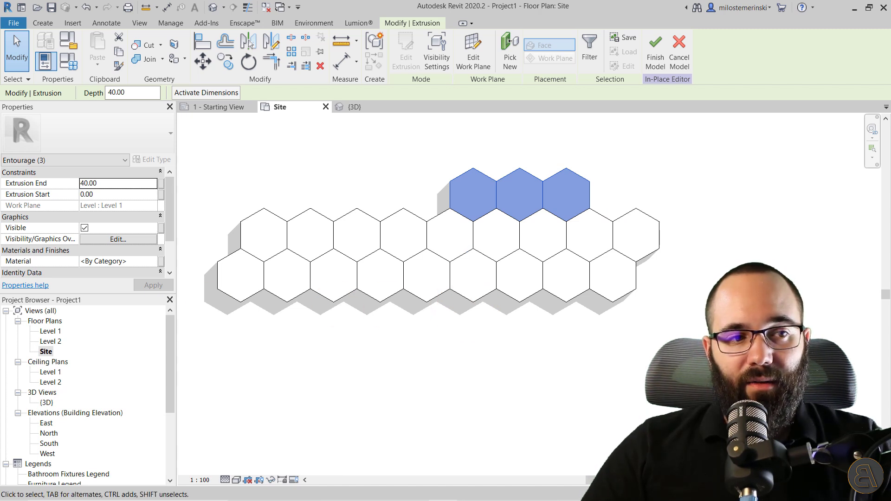
- Copy the six rightmost hexagons of the original nine-hexagon row into an interlocking row below, shifted half a hexagon width to the right
click(599, 319)
drag(638, 325, 413, 281)
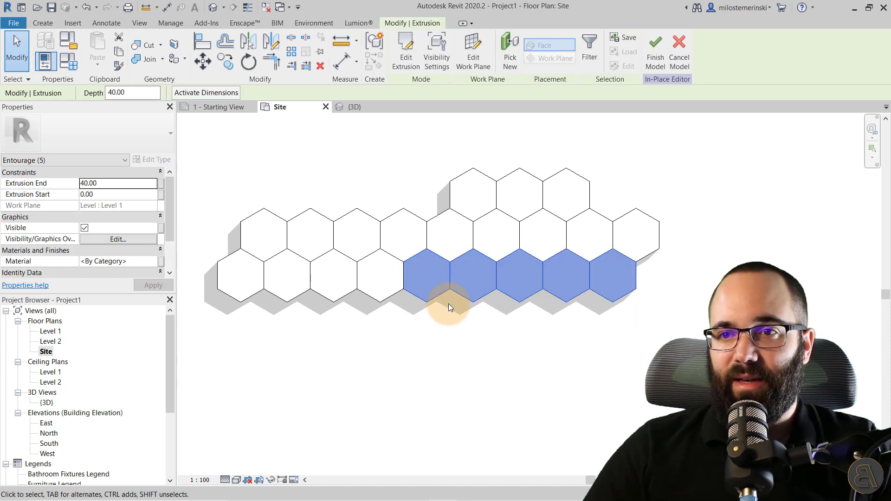
drag(668, 340, 394, 294)
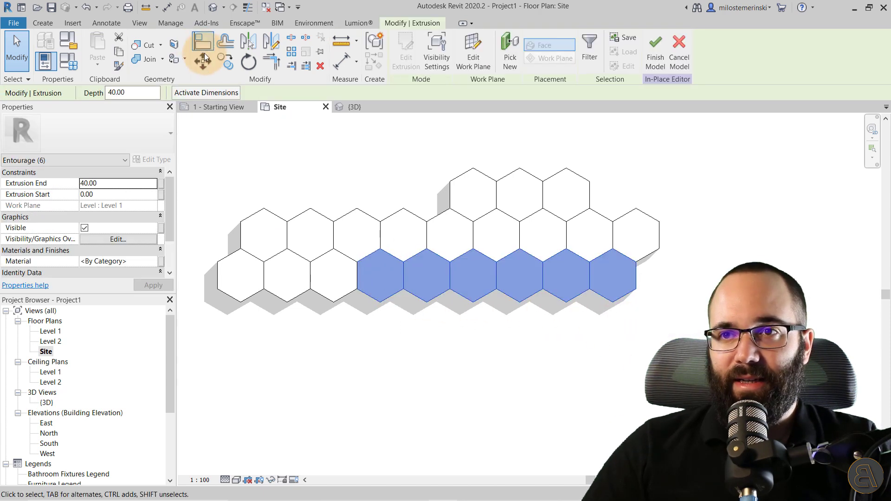
click(219, 63)
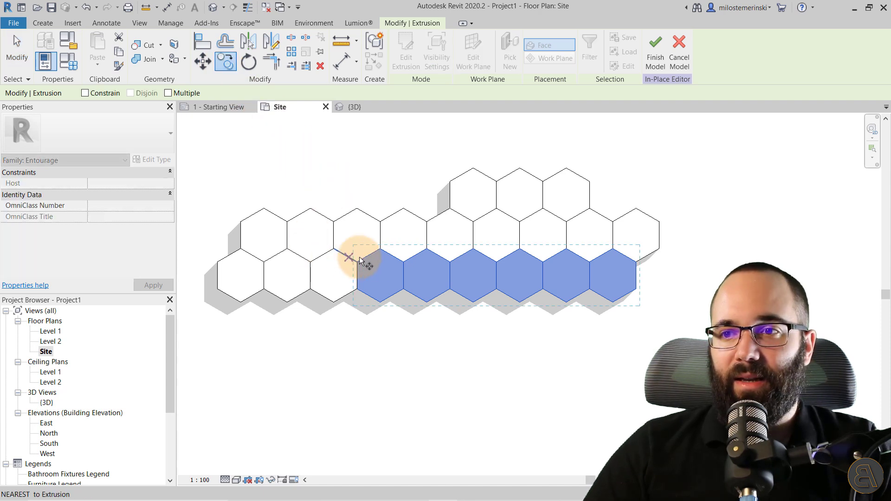
click(380, 249)
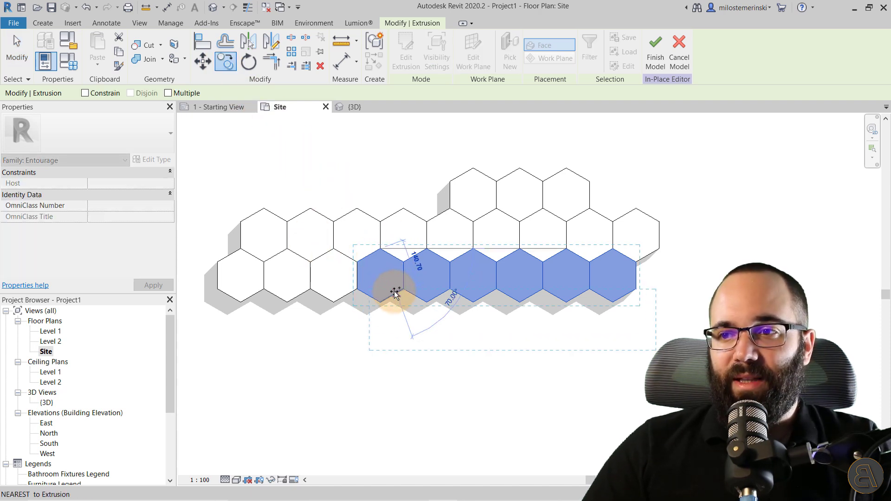
click(404, 290)
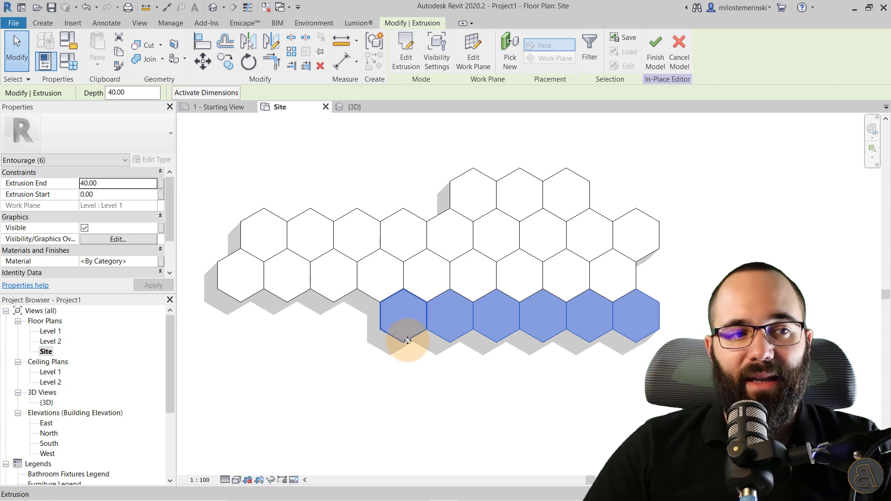
- Copy the three rightmost hexagons of the six-hexagon row into an interlocking bottom row, shifted half a hexagon width to the left
click(567, 358)
drag(665, 368, 530, 308)
key(c)
key(o)
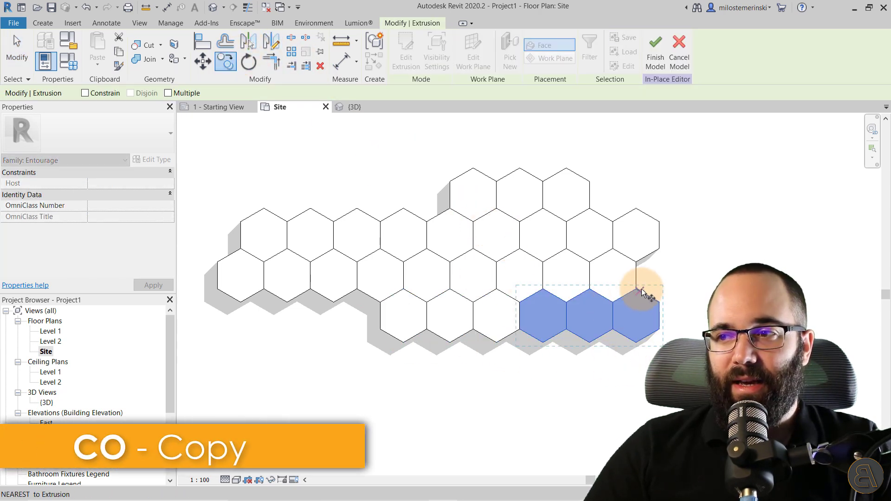
click(634, 301)
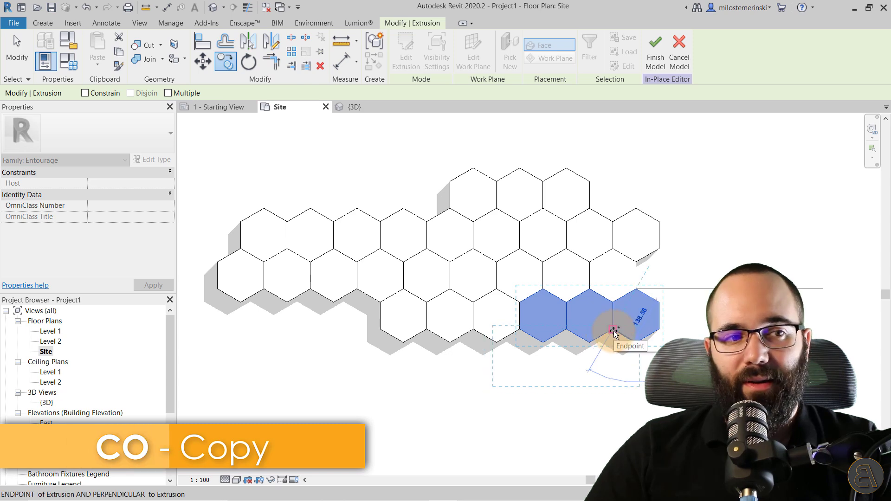
click(613, 330)
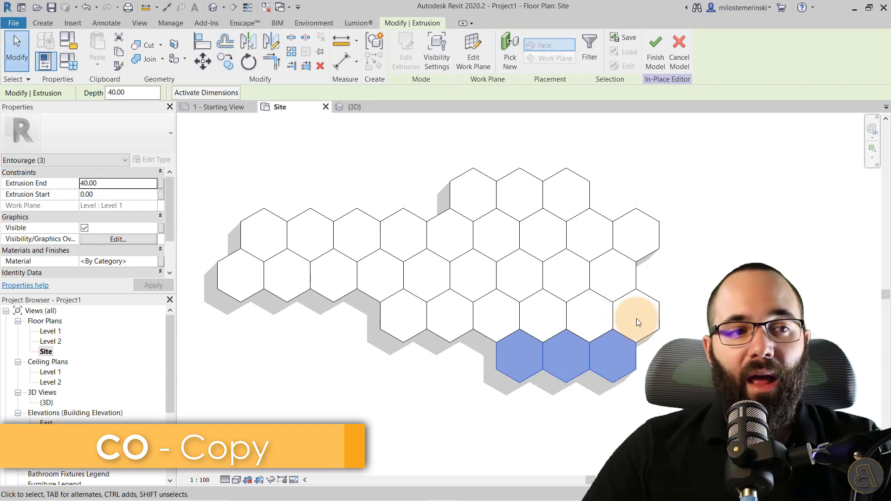
key(Escape)
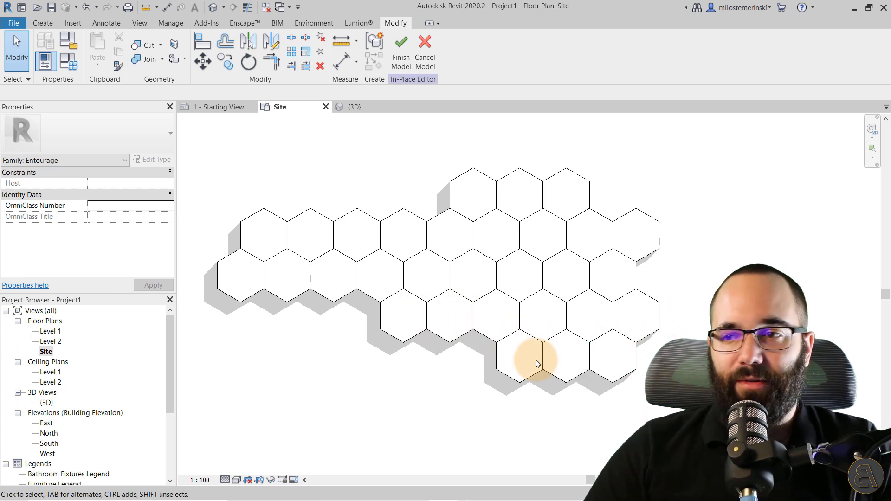
- Set the Extrusion End to 80 for the top row's three hexagons and the five rightmost hexagons in each of the two rows below it
drag(582, 385, 464, 358)
click(478, 308)
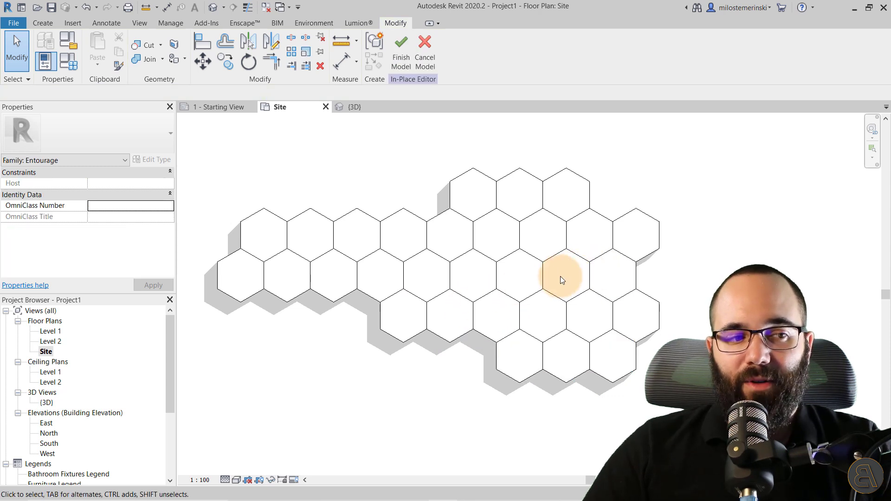
drag(667, 274, 438, 276)
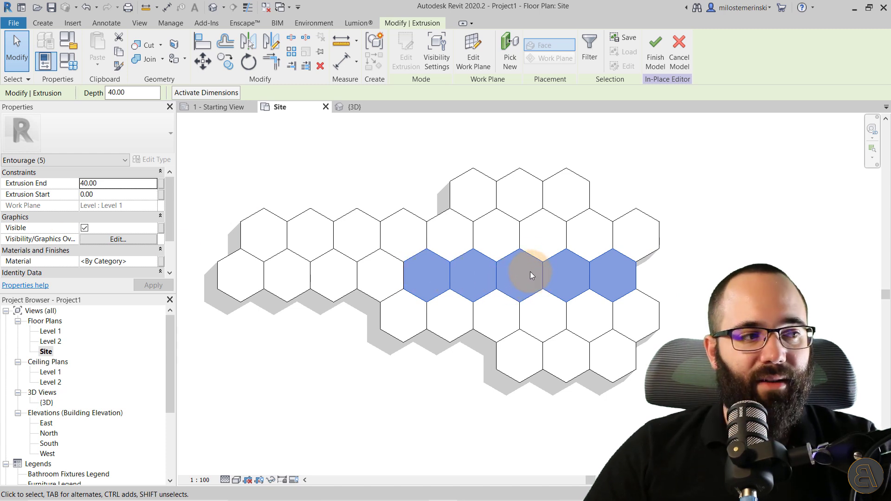
drag(709, 243, 452, 235)
ctrl+drag(617, 198, 400, 199)
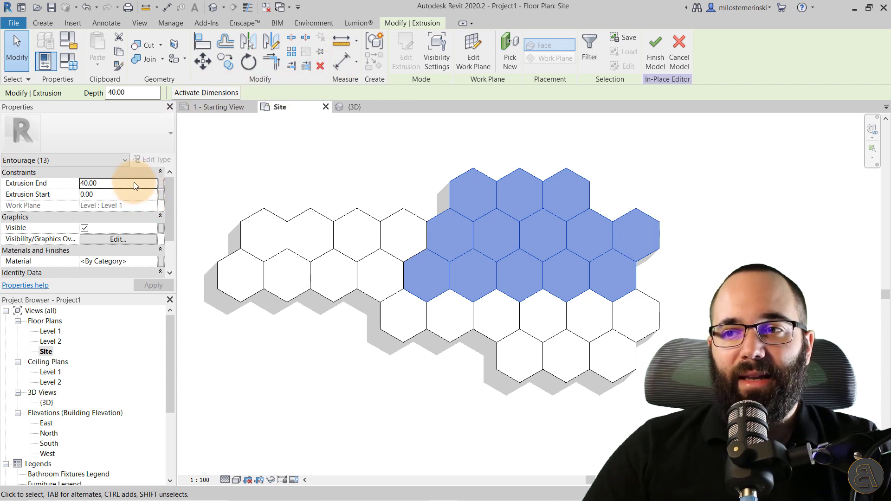
click(149, 185)
click(155, 185)
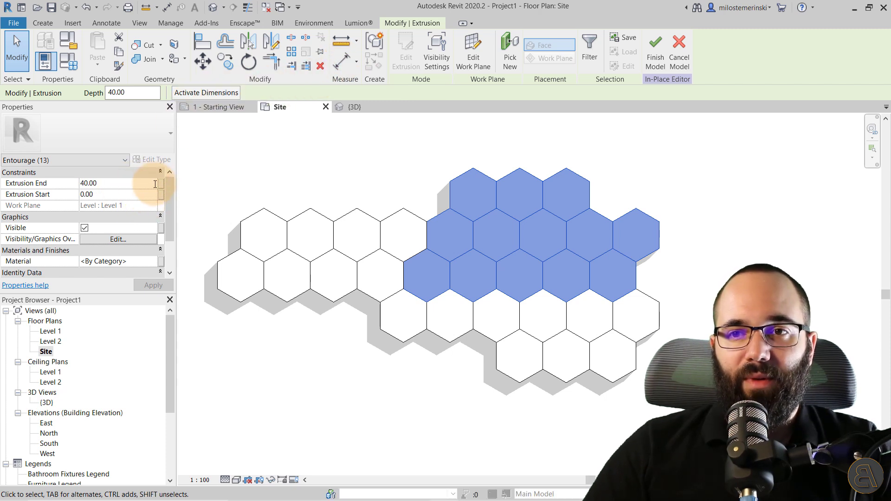
drag(149, 185, 72, 181)
text(80.00)
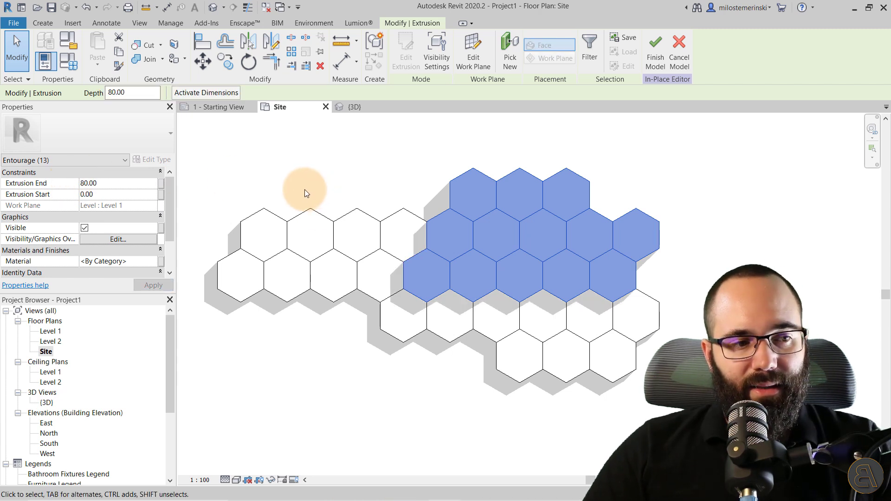
- Raise the Extrusion End of the same thirteen hexagons to 120 and deselect them
click(126, 182)
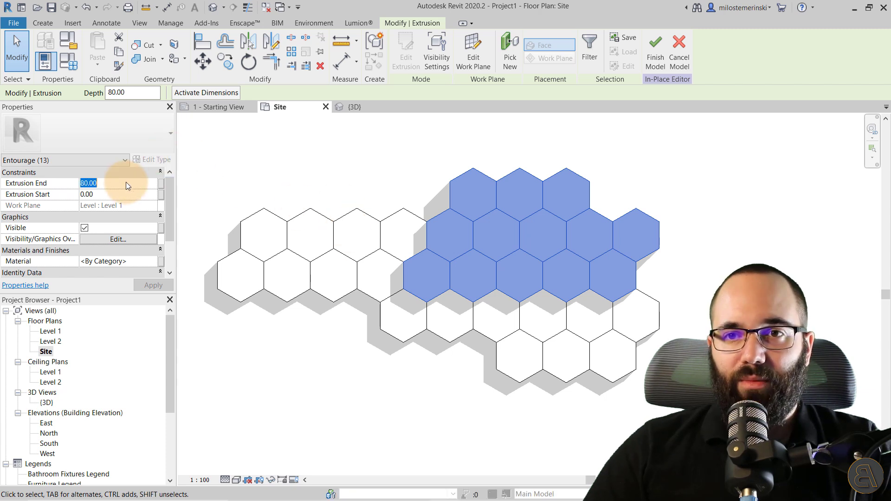
text(120)
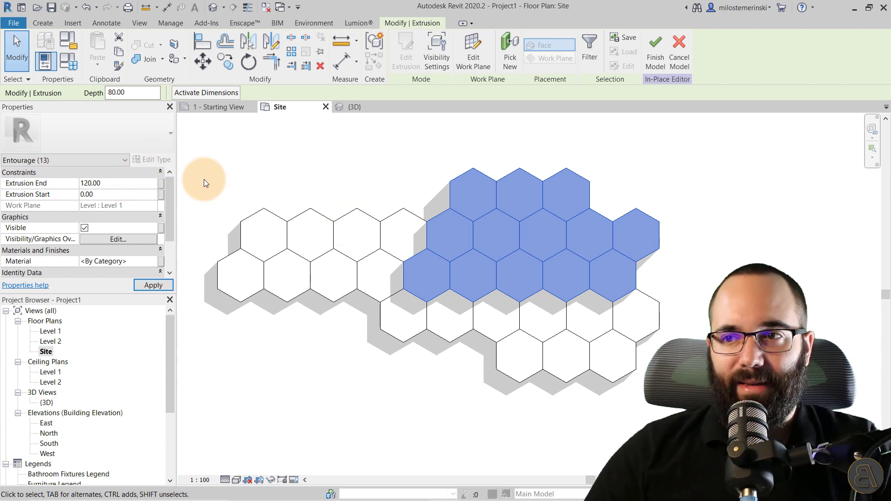
click(264, 182)
click(266, 175)
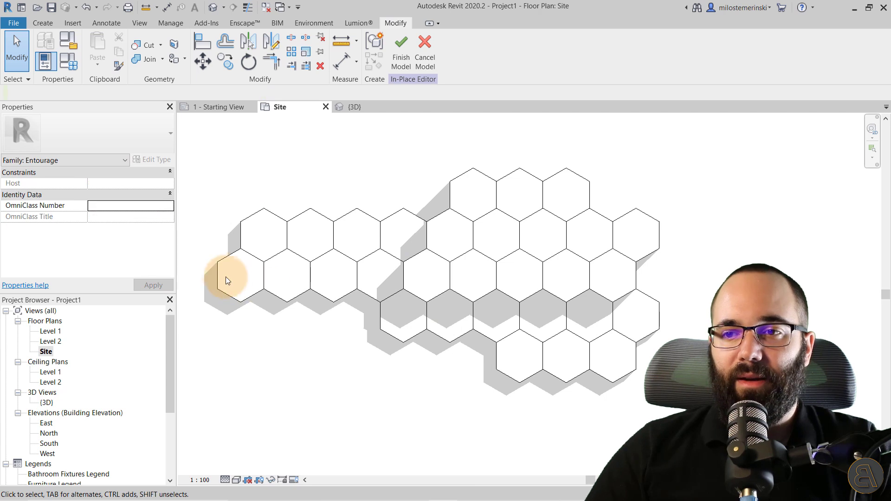
- Set the Extrusion End to 80 for the second row's four leftmost hexagons and the third row's five rightmost hexagons
mouse_move(220, 248)
mouse_down()
mouse_move(363, 244)
mouse_move(420, 205)
mouse_move(218, 249)
mouse_up()
drag(671, 271, 419, 275)
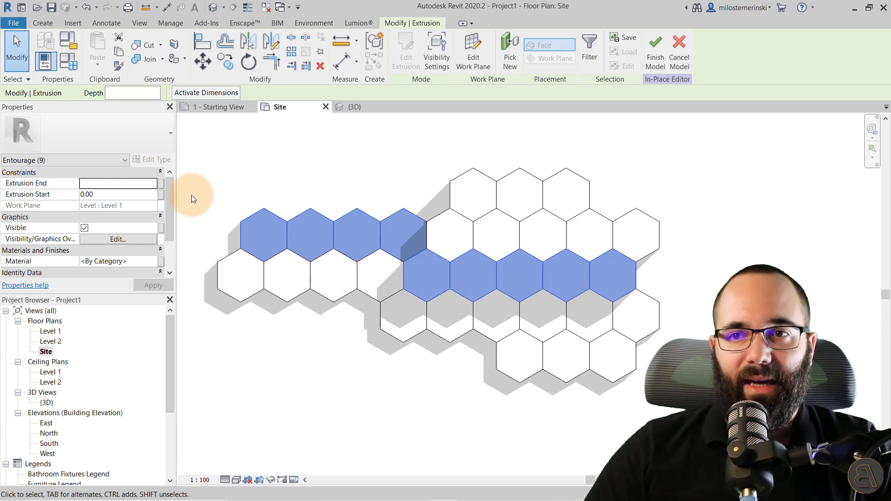
click(116, 184)
text(80)
key(Return)
click(284, 149)
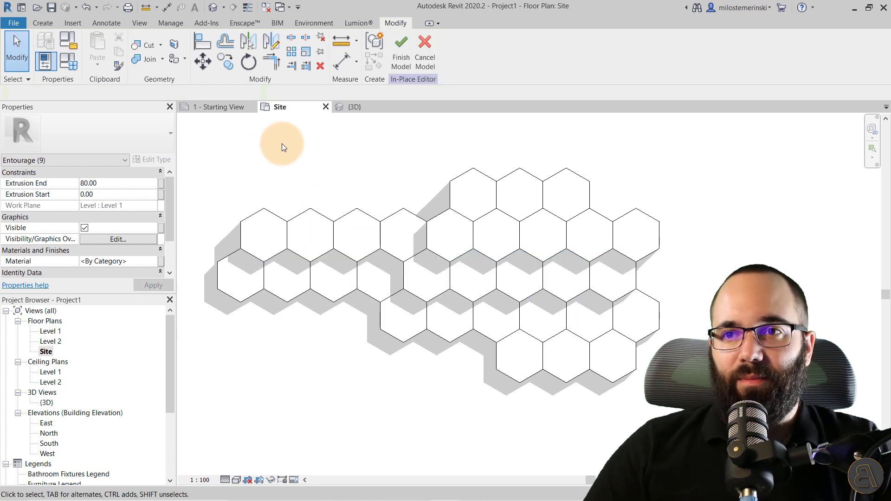
- In the 3D view, set the Extrusion End to 20 for the original row's two leftmost hexagons and the frontmost row's two rightmost ones
click(355, 107)
middle_drag(472, 278, 496, 294)
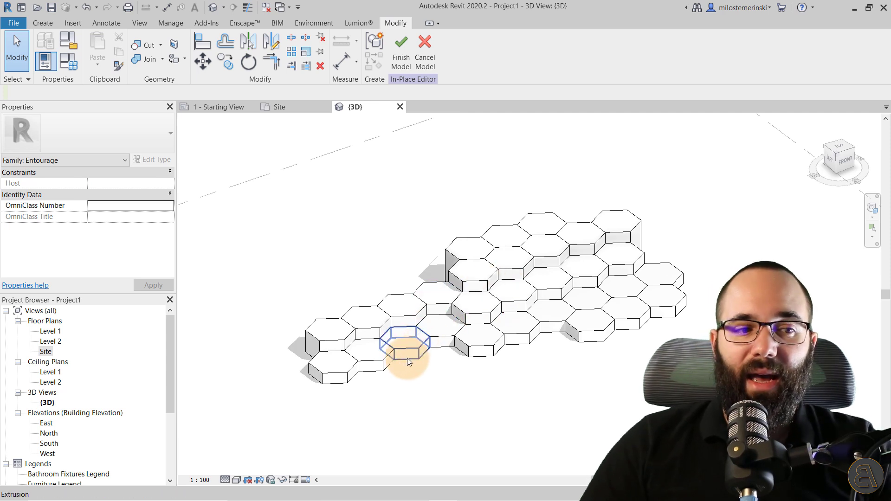
drag(372, 388, 341, 364)
ctrl+drag(702, 338, 638, 309)
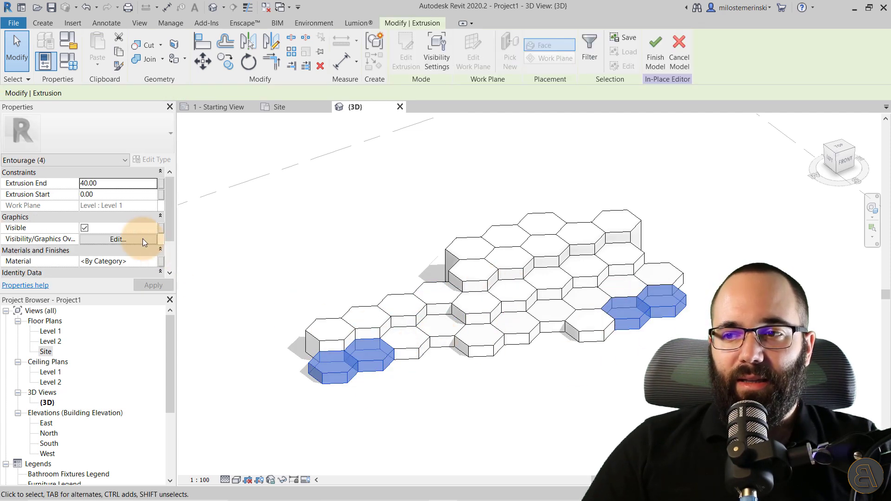
click(124, 183)
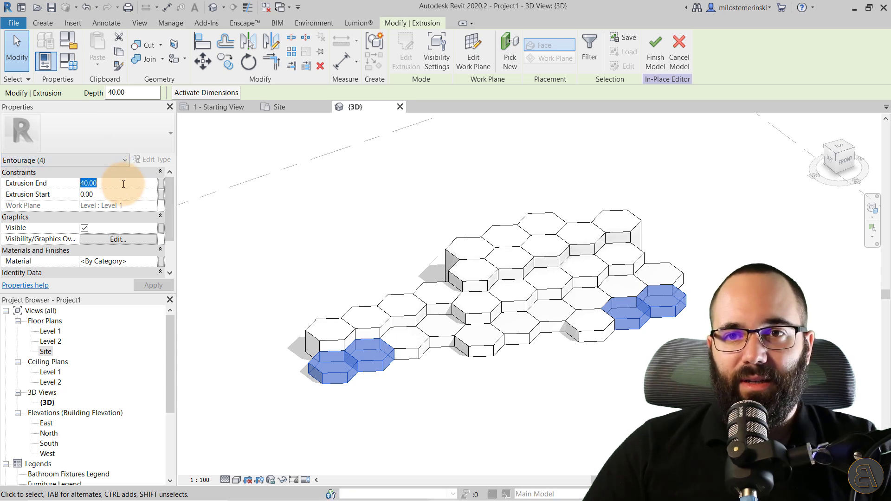
key(Return)
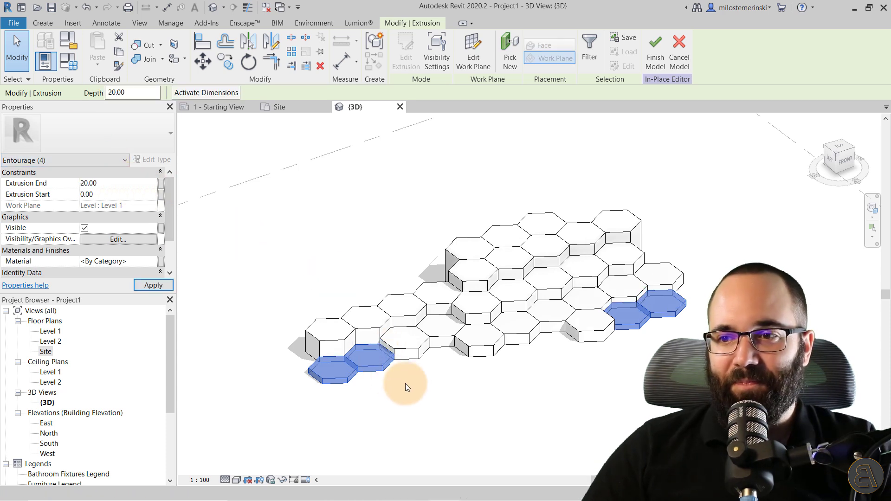
- Set the Extrusion End of the three hexagons in the rearmost row to 100
shift+middle_drag(480, 382, 460, 374)
shift+middle_drag(627, 233, 655, 239)
drag(654, 239, 516, 246)
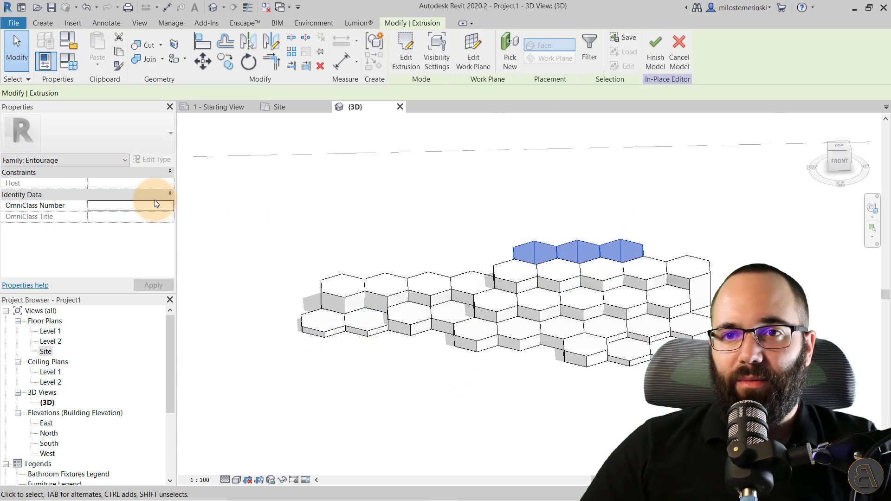
click(121, 183)
text(100)
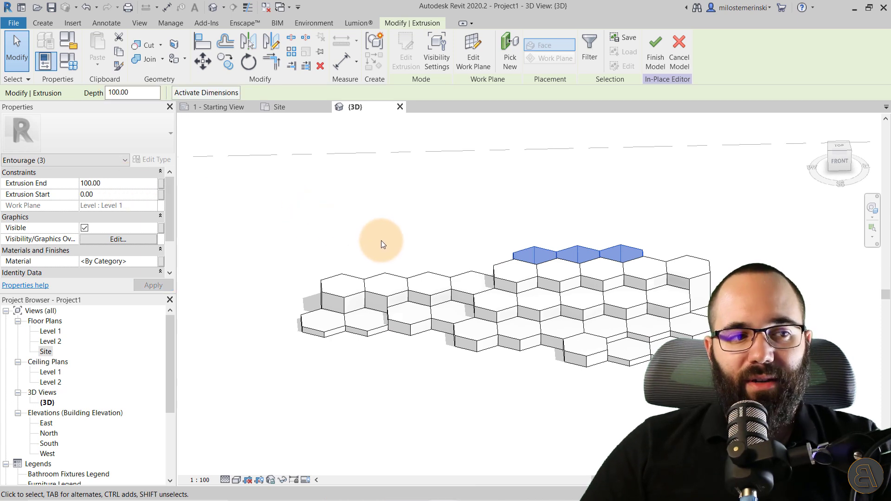
- Set the Extrusion End to 60 for the two leftmost hexagons of the second row from the back, and clear the selection
shift+middle_drag(382, 240, 387, 242)
drag(385, 266, 336, 286)
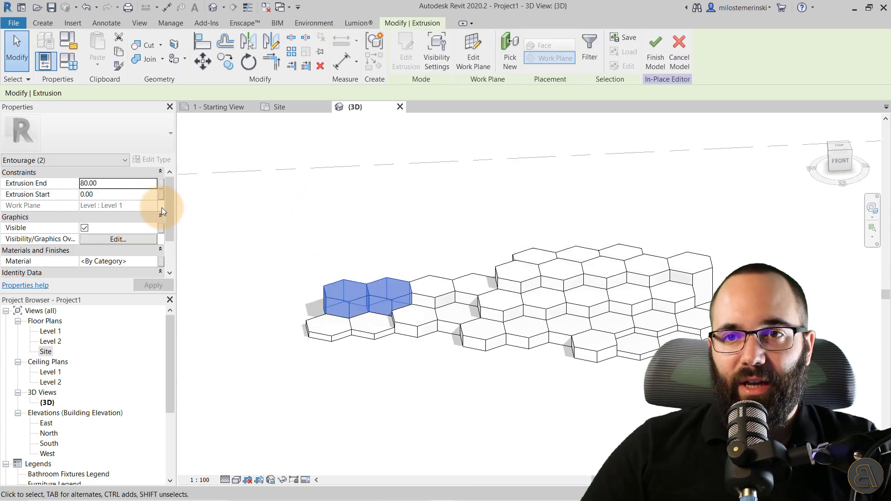
click(111, 186)
text(60)
click(143, 285)
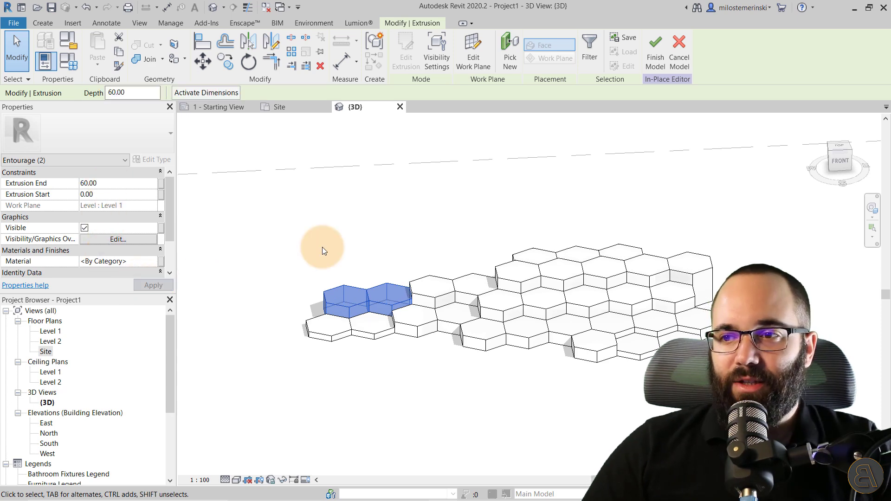
shift+middle_drag(288, 221, 322, 239)
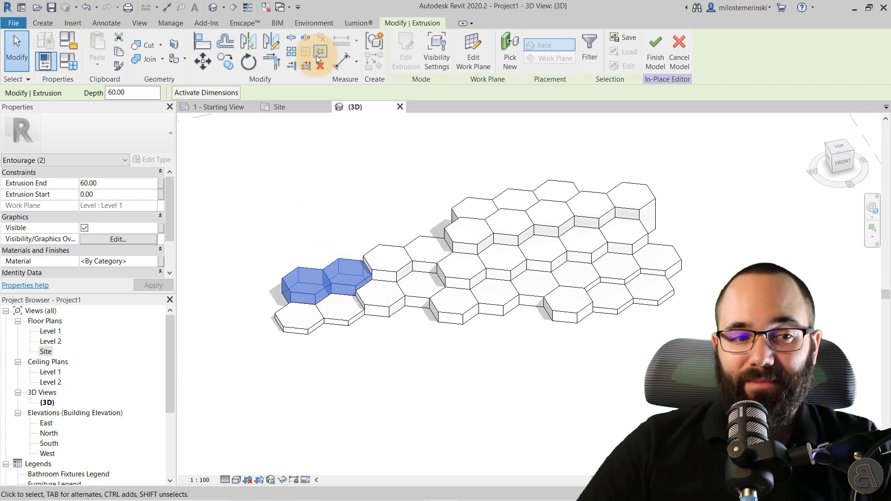
shift+middle_drag(464, 356, 441, 350)
click(444, 349)
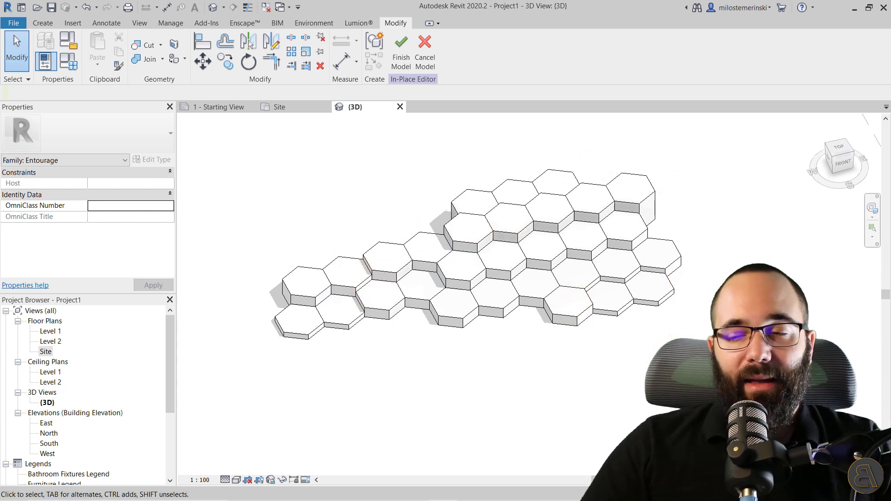
- Open the material choice for all thirty hexagons and search the materials for wood
drag(688, 364, 242, 168)
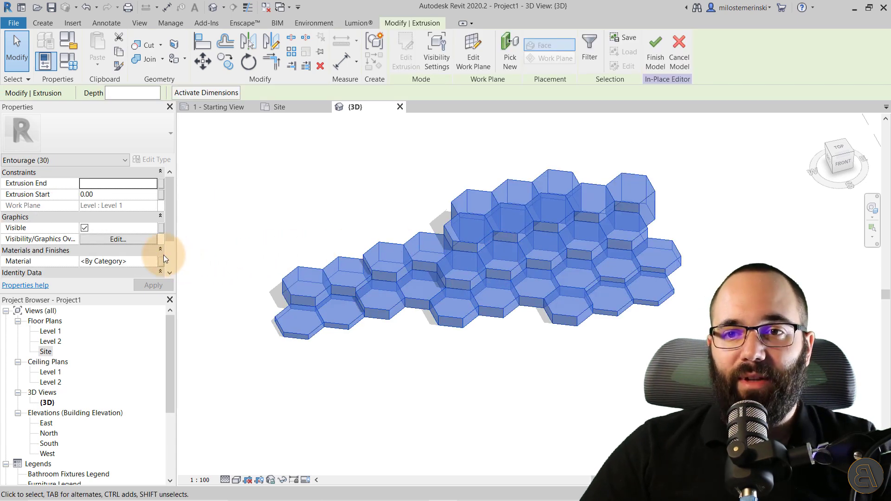
click(153, 264)
click(153, 261)
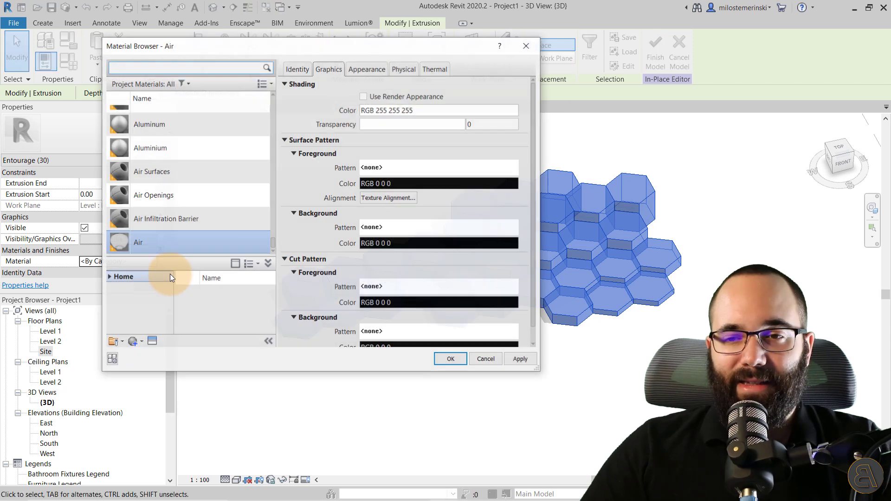
click(122, 68)
text(w)
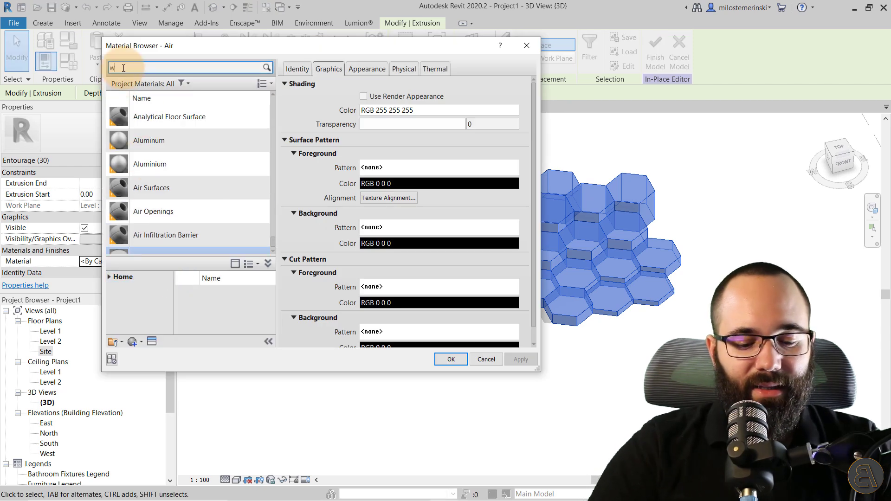
text(ood)
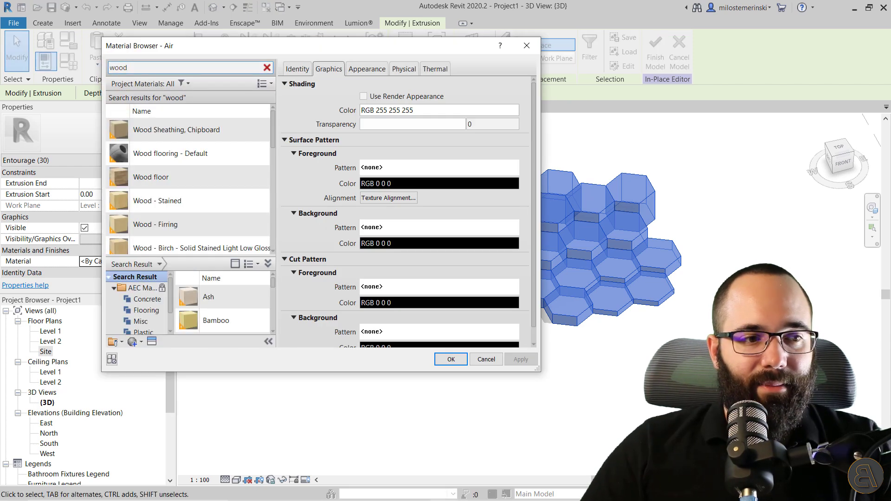
scroll(229, 171, down, 5)
- Search the materials for siding, check the appearance of Siding, Clapboard, and assign it to all thirty hexagons
click(135, 68)
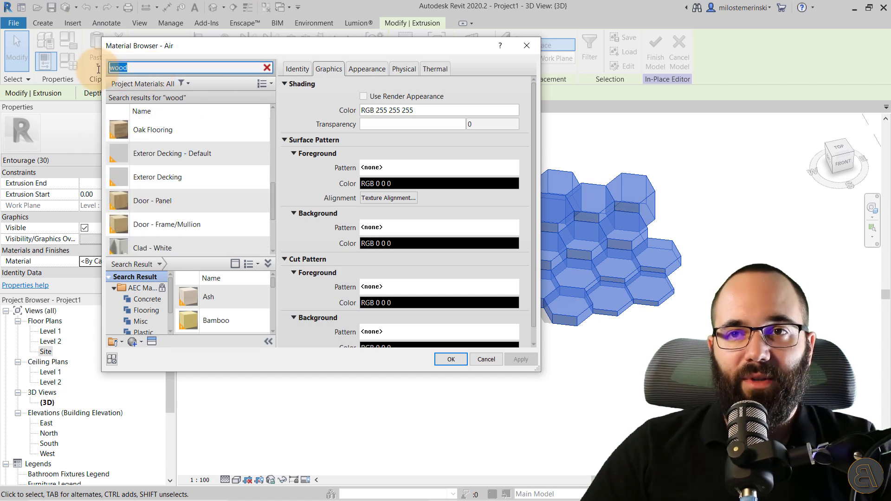
text(sidin)
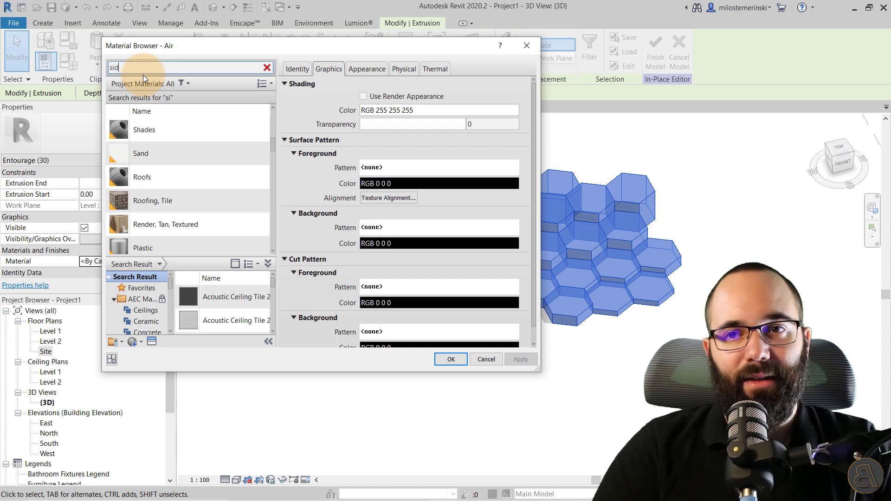
click(177, 130)
click(360, 73)
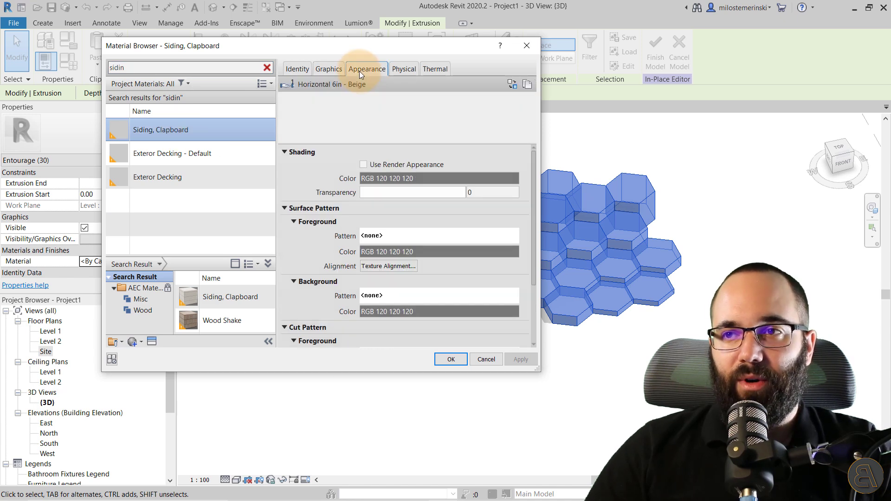
drag(386, 142, 392, 194)
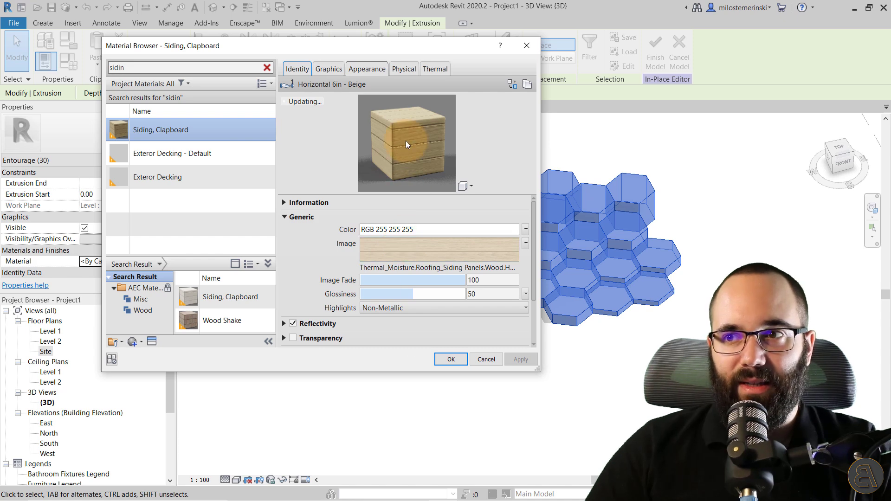
click(454, 359)
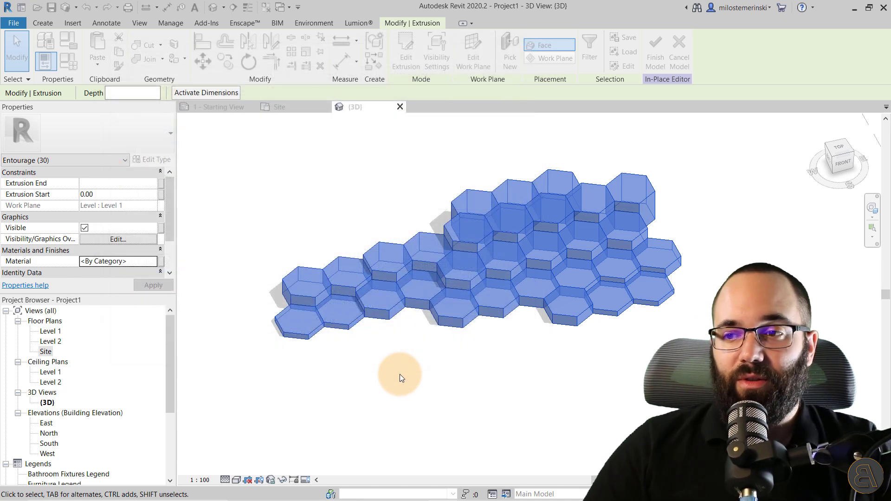
click(153, 285)
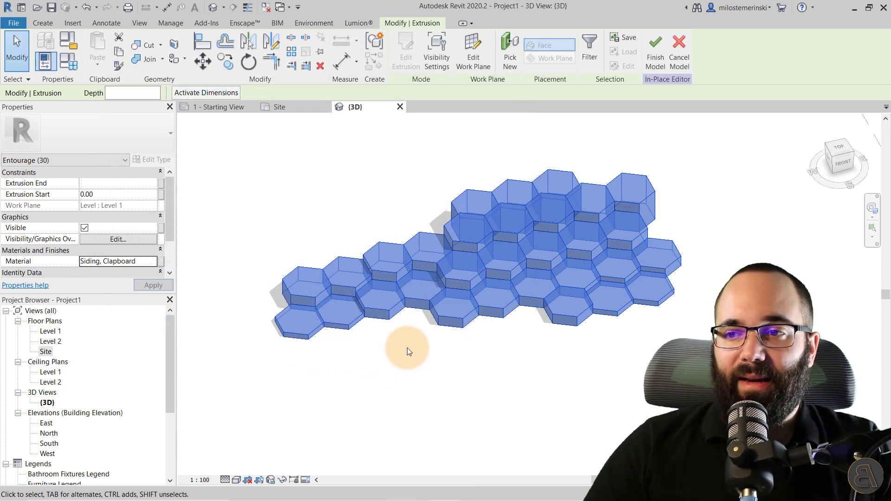
- Clear the selection and set the 3D view's visual style to Realistic
click(407, 348)
click(236, 480)
click(275, 455)
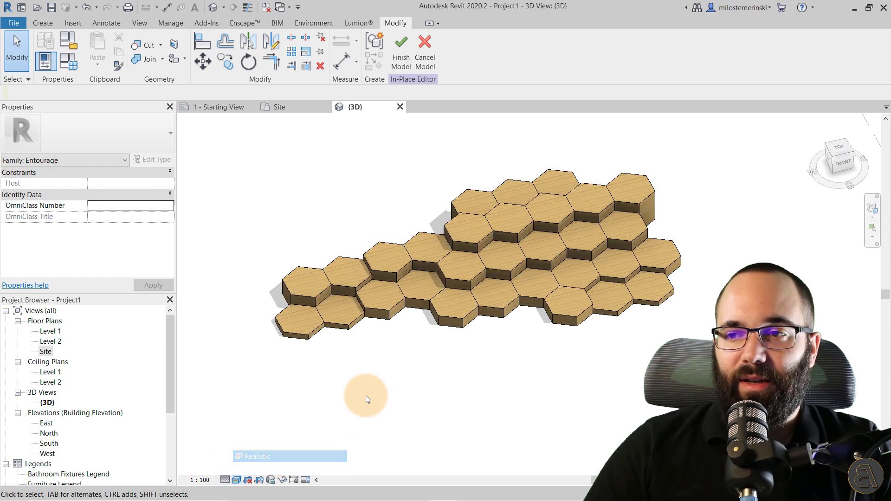
shift+middle_drag(408, 365, 357, 238)
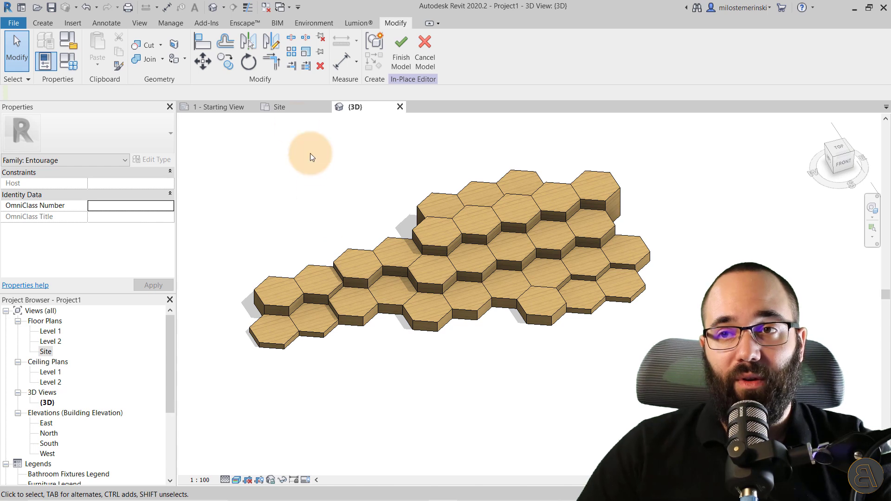
- Open the Site floor plan and examine how the reference photo's planting area borders the hexagonal seating
click(295, 112)
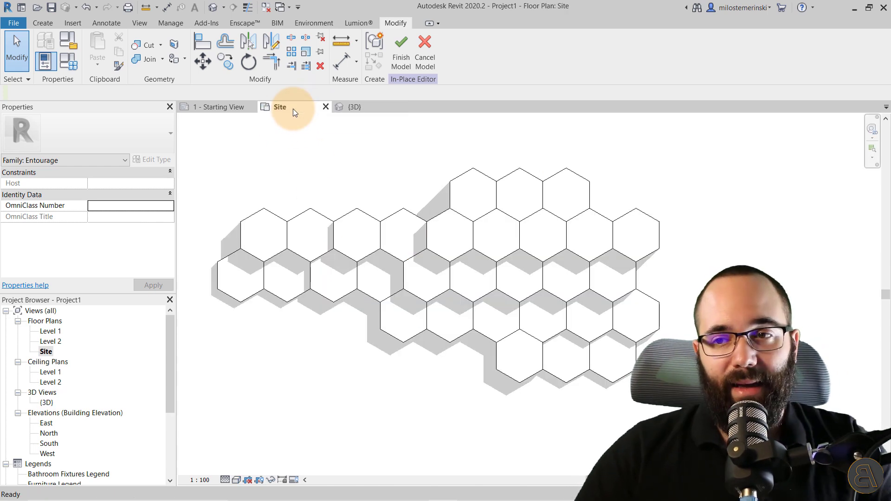
middle_drag(364, 183, 411, 194)
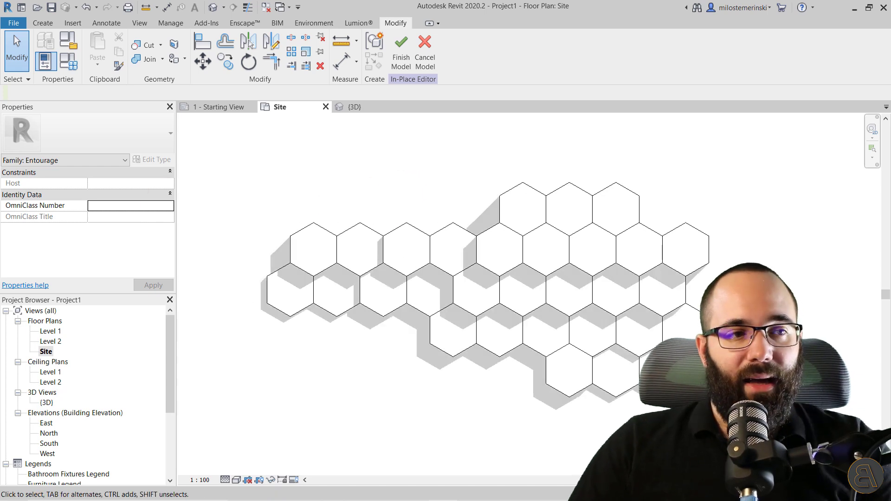
drag(0, 80, 191, 81)
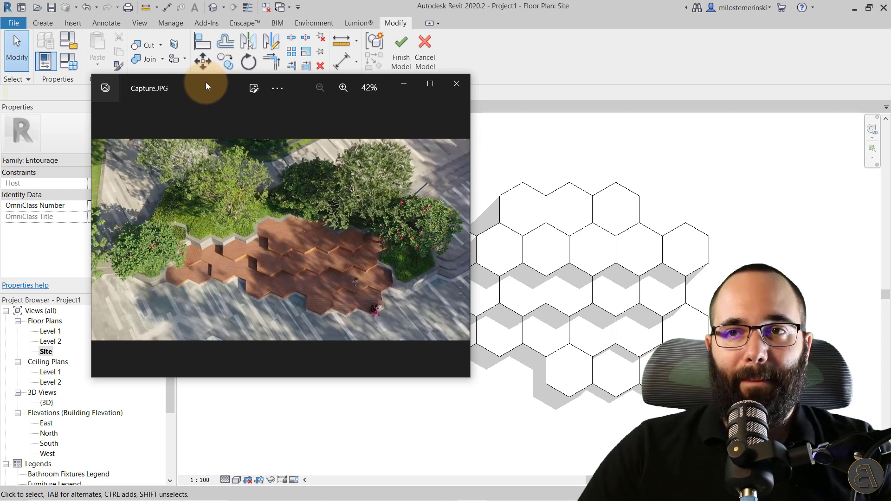
drag(205, 83, 0, 81)
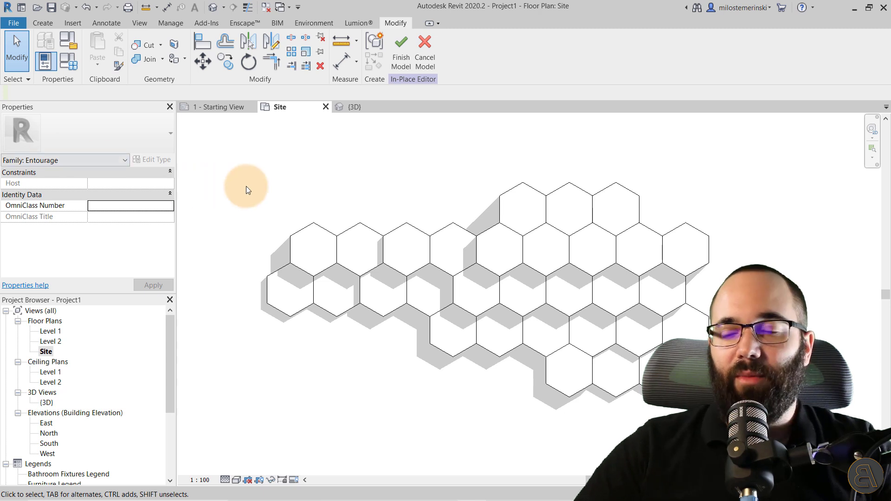
middle_drag(323, 191, 316, 208)
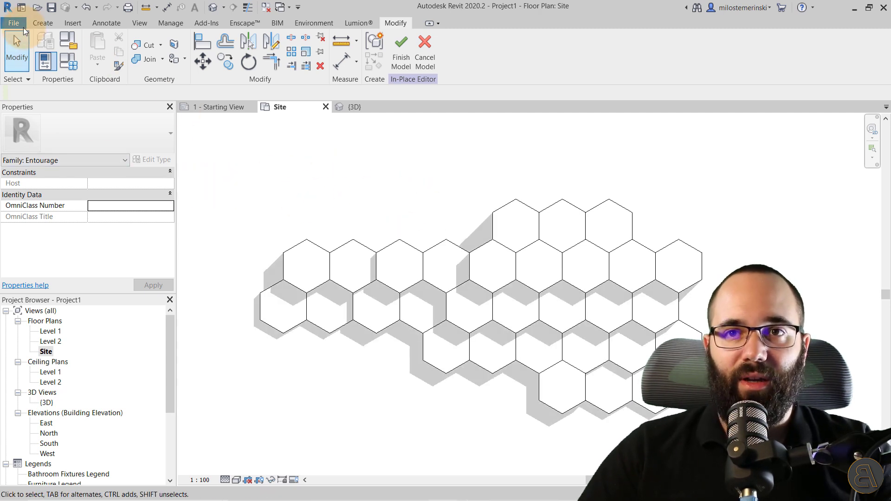
- Start a new extrusion and pick the first three back edges of the two leftmost hexagons in the second row as sketch lines
click(36, 23)
click(93, 55)
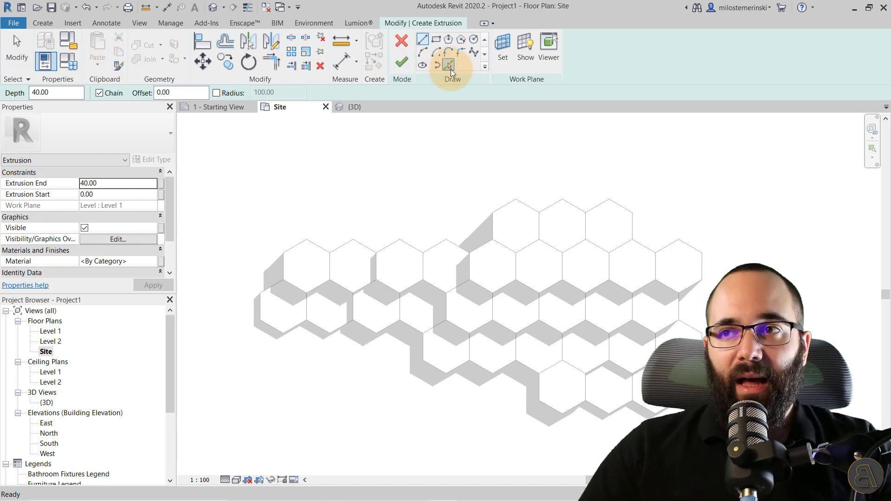
click(449, 66)
click(297, 246)
click(317, 245)
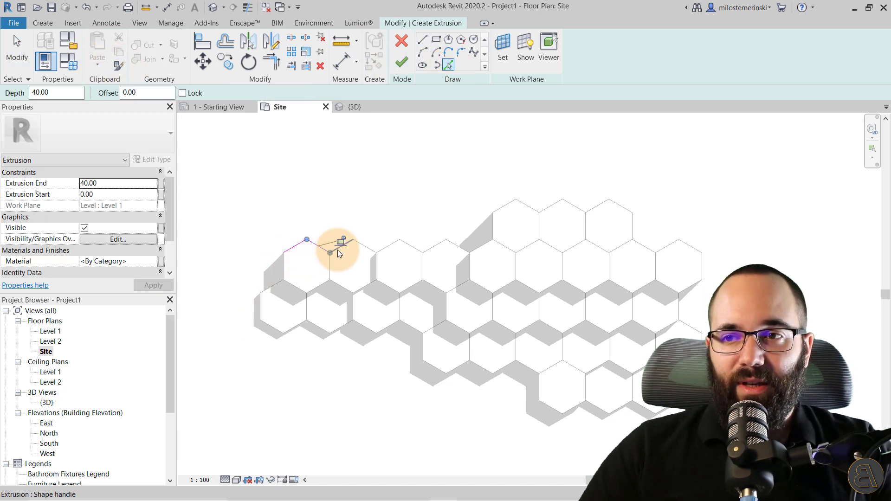
click(340, 249)
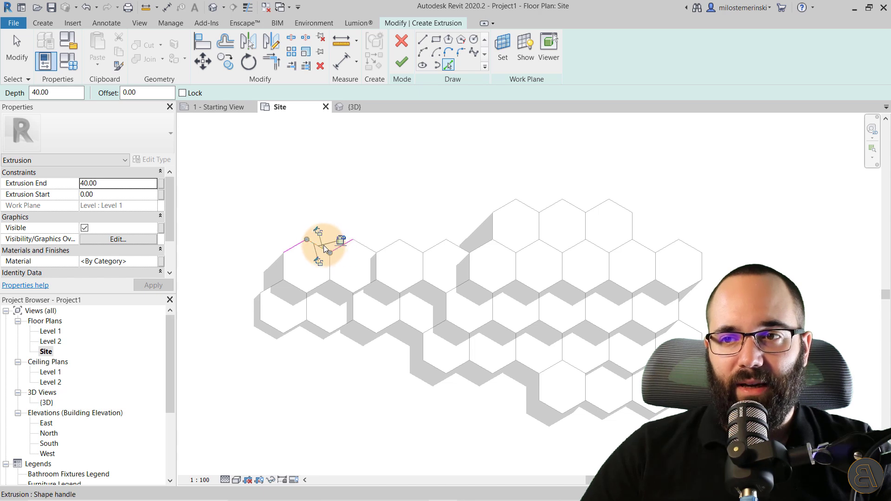
- Delete the second picked sketch line and pick that hexagon edge again
click(86, 8)
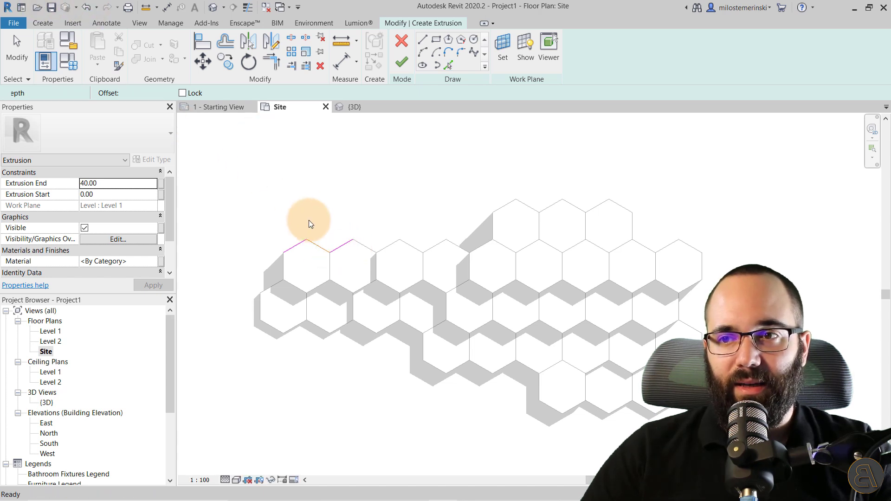
scroll(348, 235, up, 5)
key(Escape)
click(285, 267)
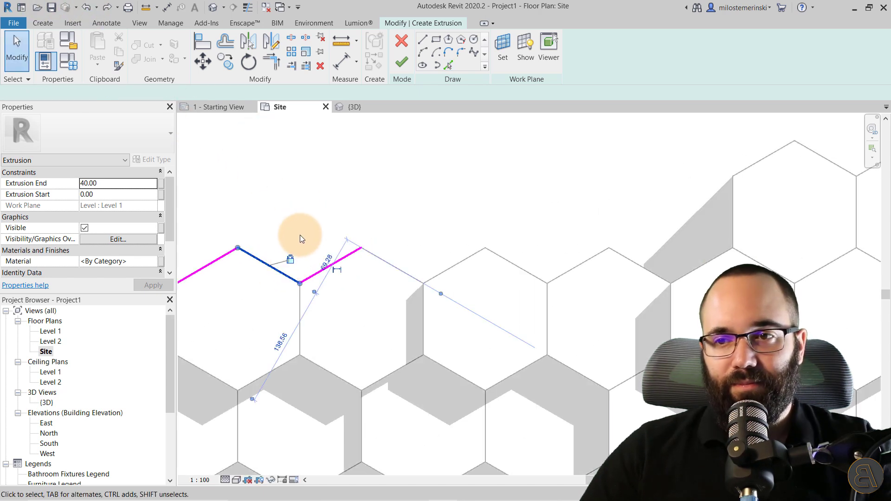
key(Delete)
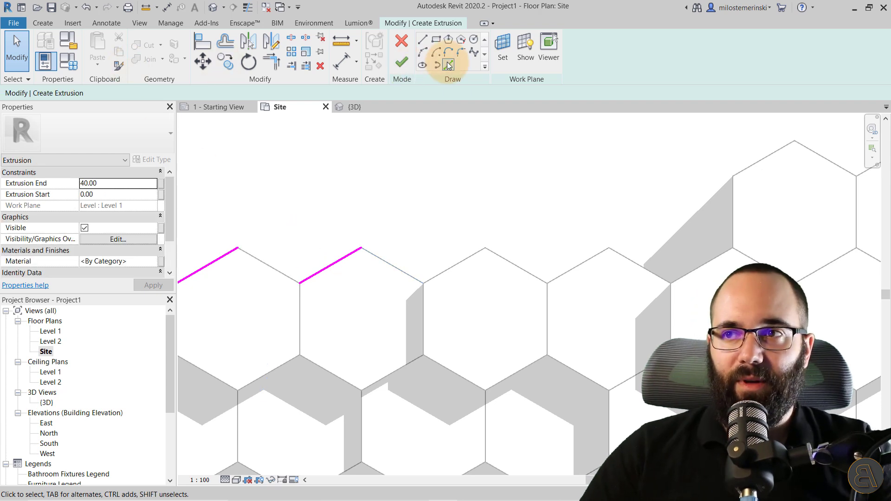
click(449, 65)
click(278, 271)
- Pick the second row's remaining exposed back edges up to and including the vertical left side of the rearmost row
click(442, 271)
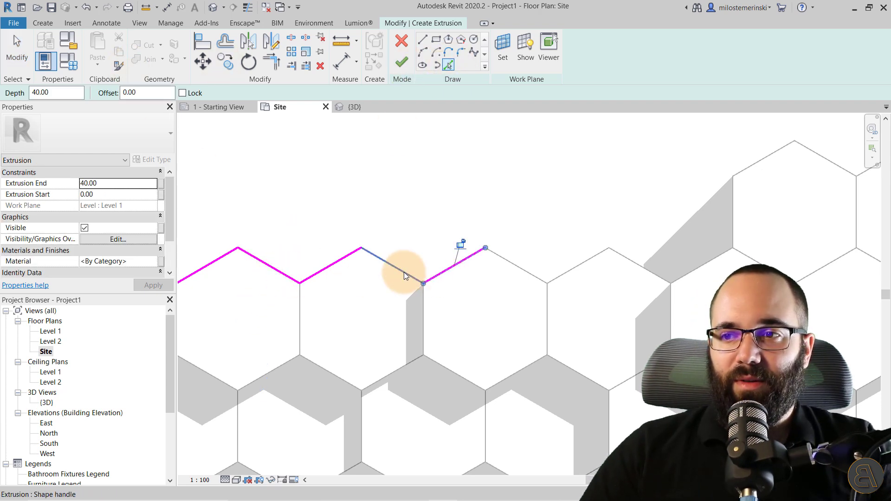
click(403, 272)
click(525, 271)
click(575, 267)
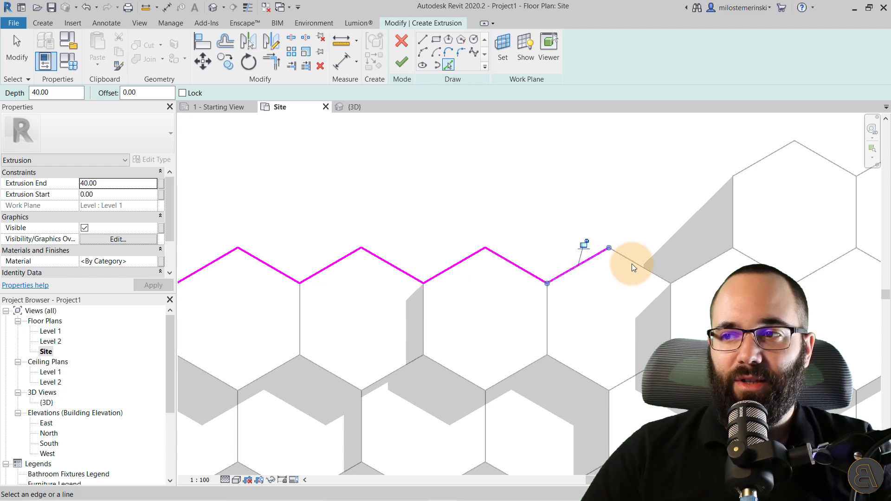
click(649, 270)
click(696, 269)
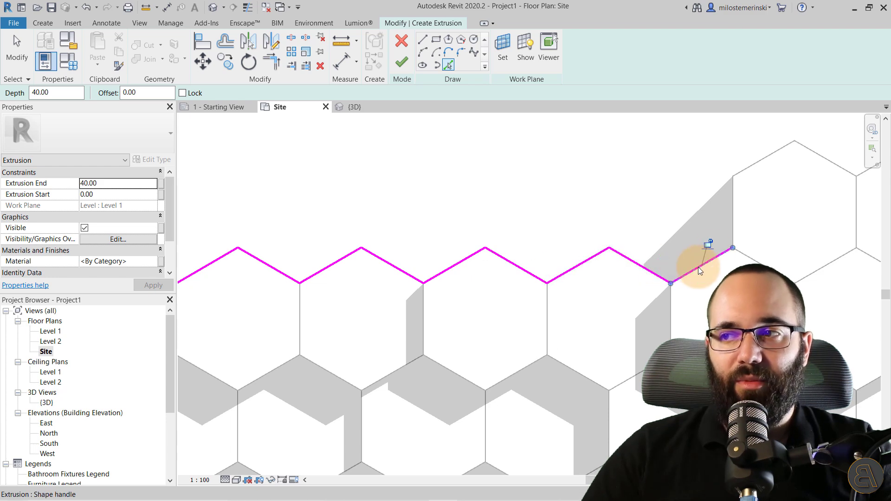
click(734, 220)
- Add the six back edges of the rearmost three hexagons and the row's vertical right side to the extrusion outline
scroll(301, 224, down, 7)
middle_drag(380, 238, 200, 263)
scroll(288, 221, up, 1)
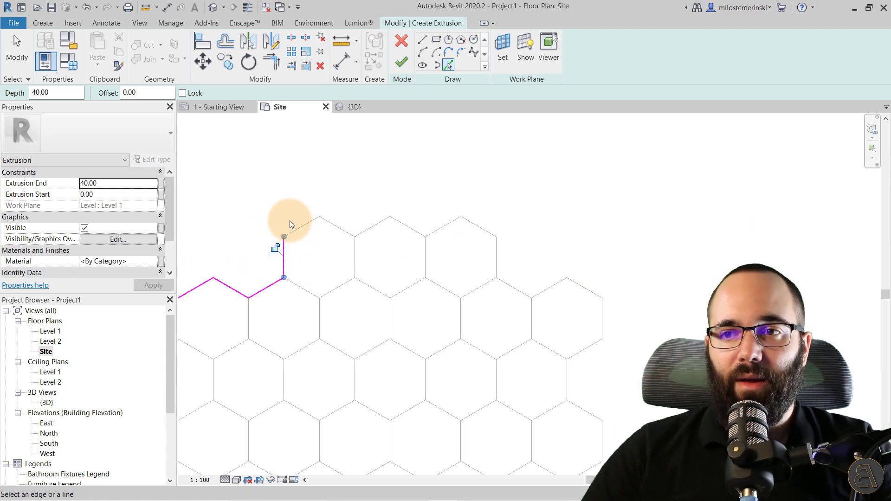
scroll(288, 221, up, 1)
click(310, 223)
click(350, 233)
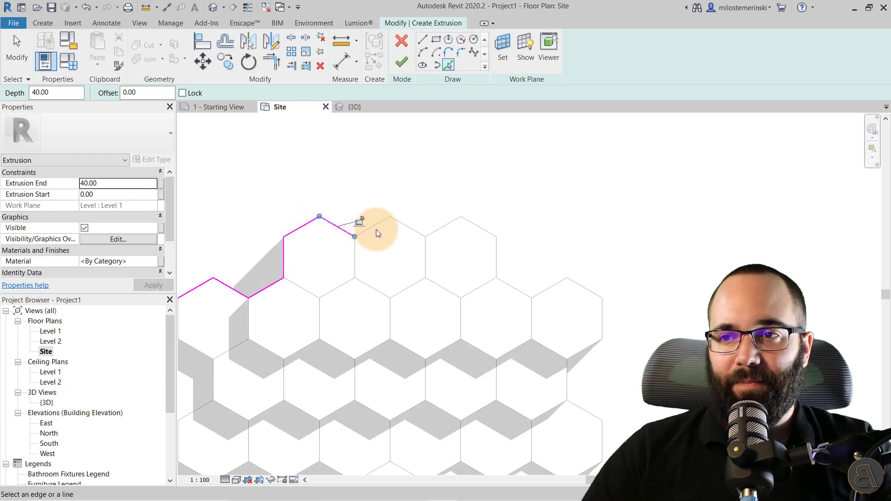
click(376, 230)
click(405, 226)
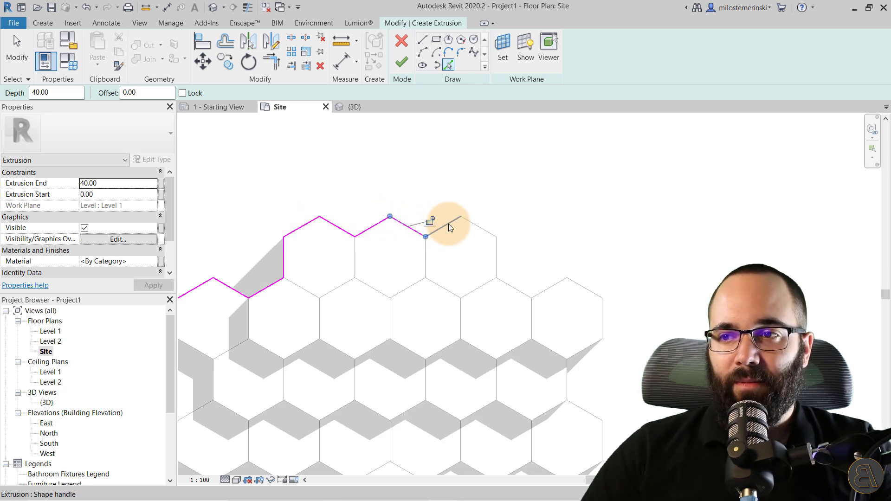
click(446, 223)
click(478, 226)
click(495, 258)
- Continue the outline along the exposed edges at the seating's right end, finishing at the fourth row's vertical right side
click(510, 288)
click(547, 288)
click(578, 285)
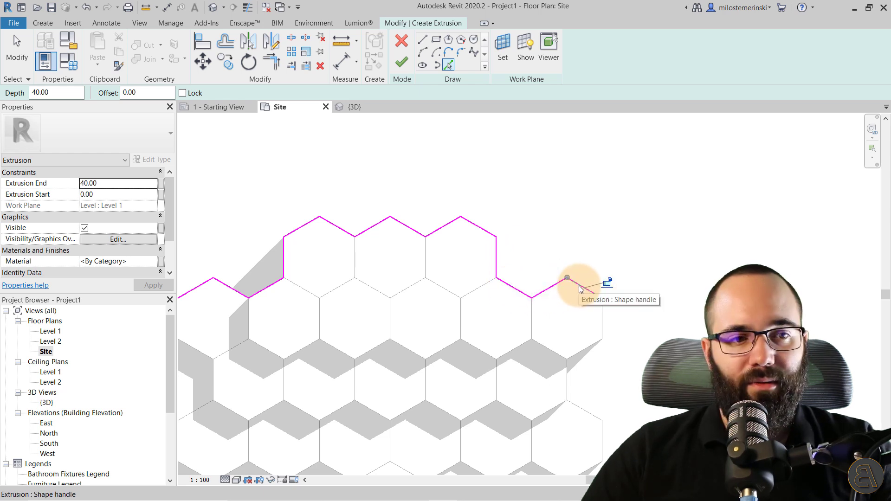
click(602, 325)
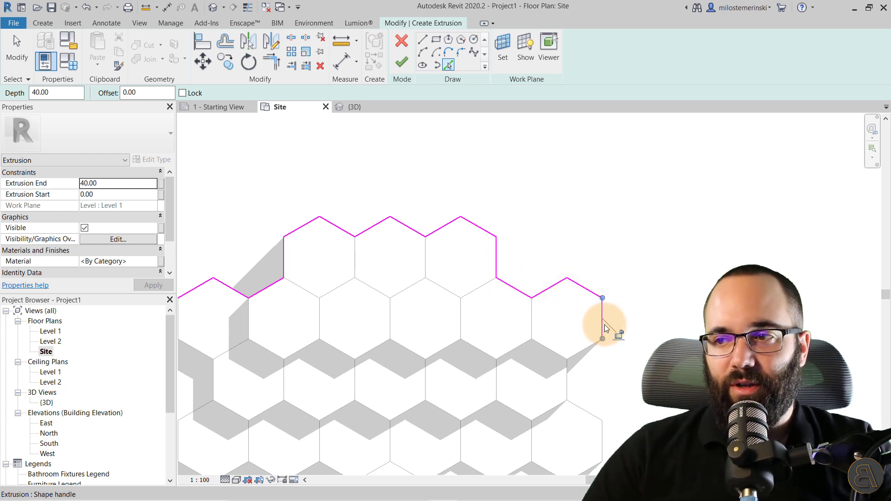
click(588, 347)
click(567, 381)
click(589, 414)
scroll(538, 416, down, 2)
middle_drag(539, 416, 491, 352)
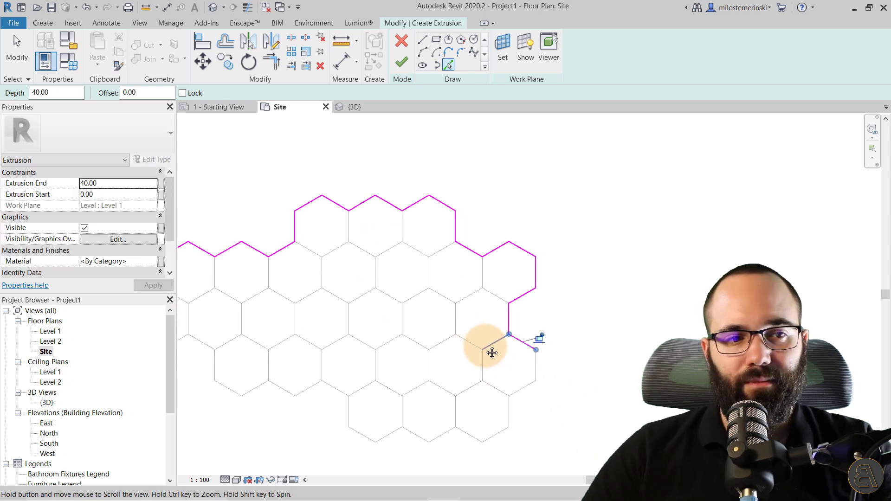
click(534, 366)
- From the outline's lower right end, draw two connected lines: about 110 long parallel to the hexagon edges, and about 140 long rising at 30°
middle_drag(473, 358, 384, 294)
click(422, 39)
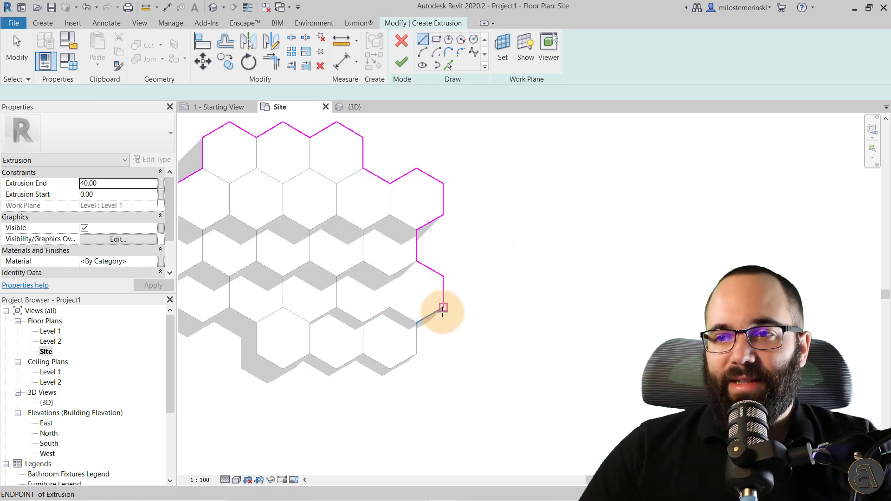
scroll(443, 307, up, 3)
click(446, 304)
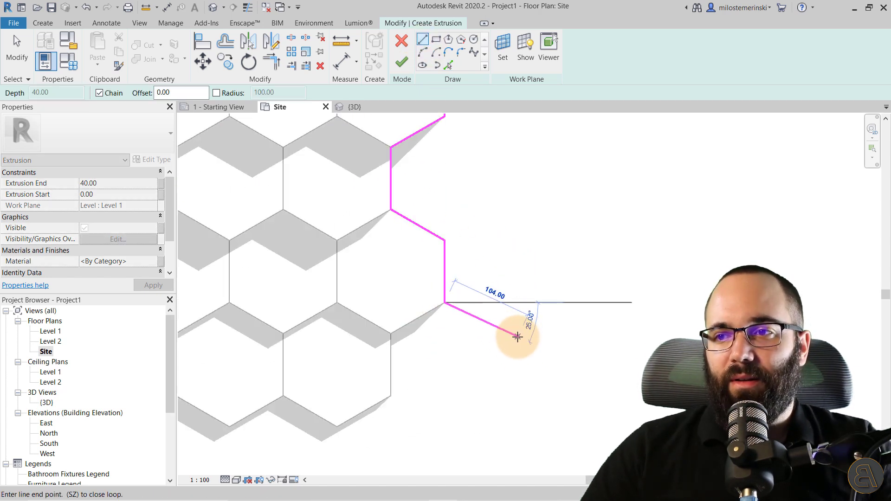
click(518, 344)
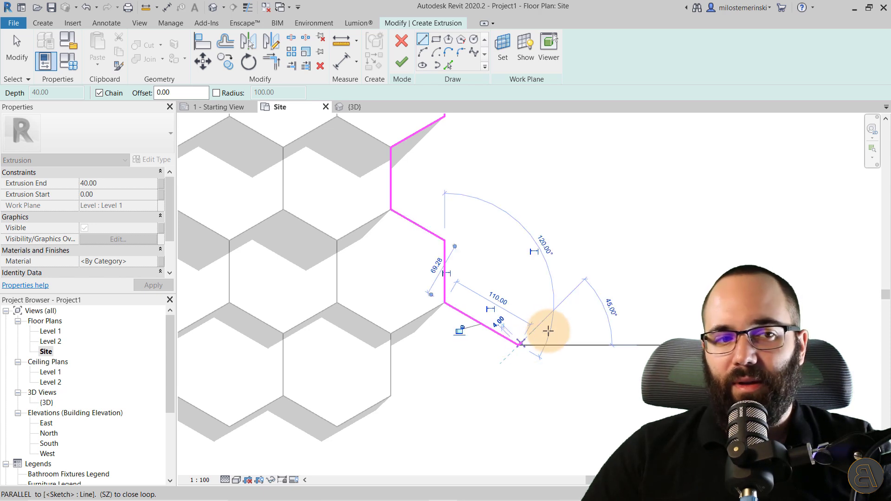
scroll(541, 334, down, 2)
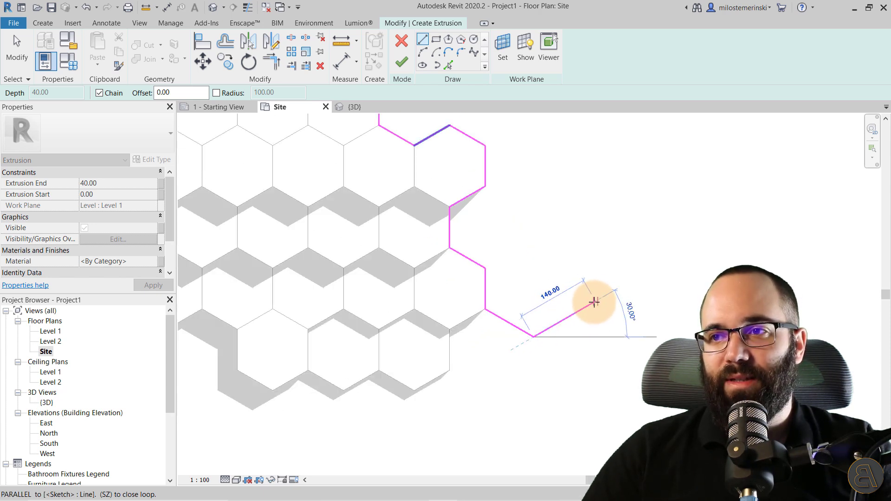
click(594, 302)
- Continue the outline with a vertical line about 650 long, running upward beyond the rearmost hexagons
scroll(499, 298, down, 2)
middle_drag(499, 298, 484, 340)
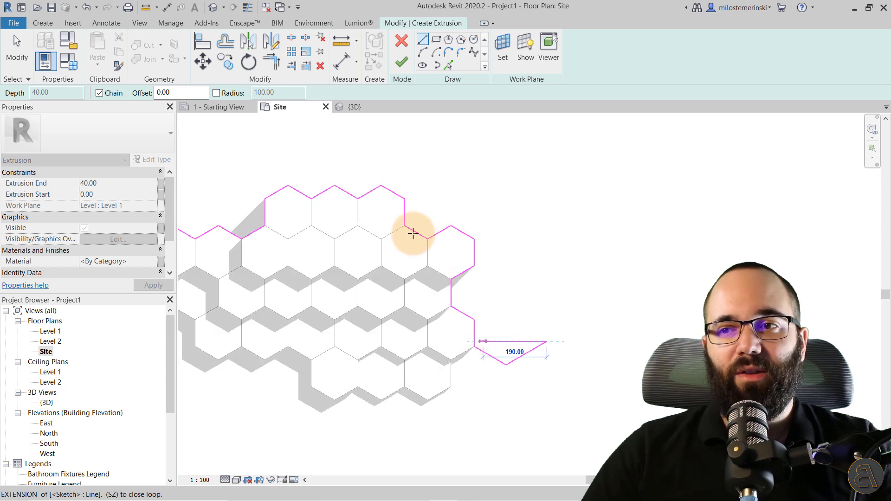
scroll(441, 269, down, 2)
middle_drag(441, 268, 557, 338)
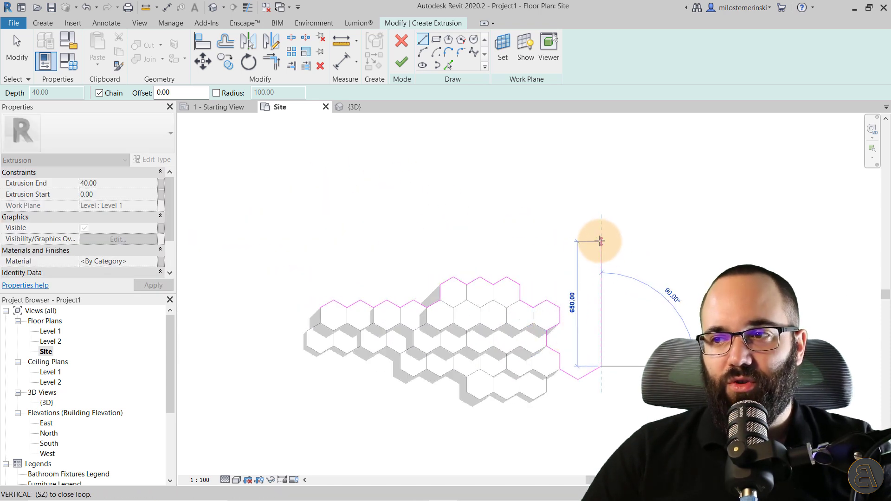
click(600, 241)
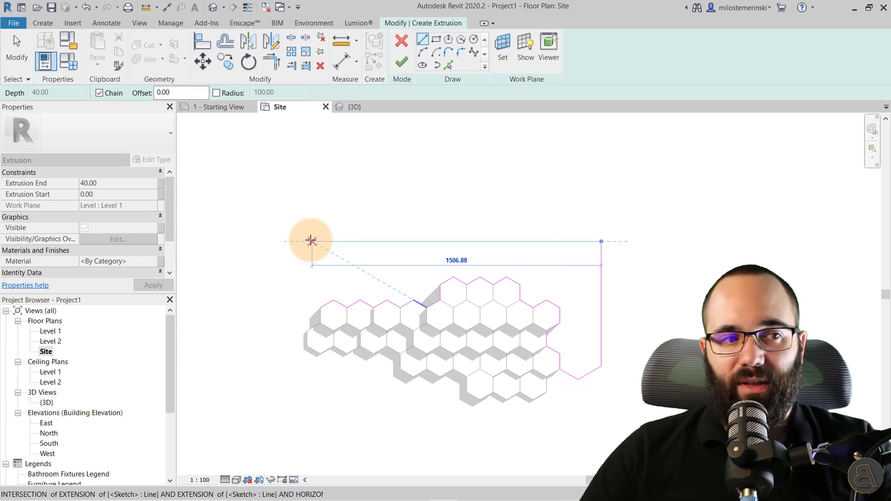
- Draw a horizontal line about 1507 long leftward from the vertical line's upper end, and shift it slightly away from the seating
click(311, 241)
key(Escape)
key(Escape)
mouse_move(419, 242)
mouse_down()
mouse_move(414, 213)
mouse_move(414, 228)
mouse_up()
- Round the corner between the long horizontal line and the right vertical line with a fillet arc of radius 350
click(461, 52)
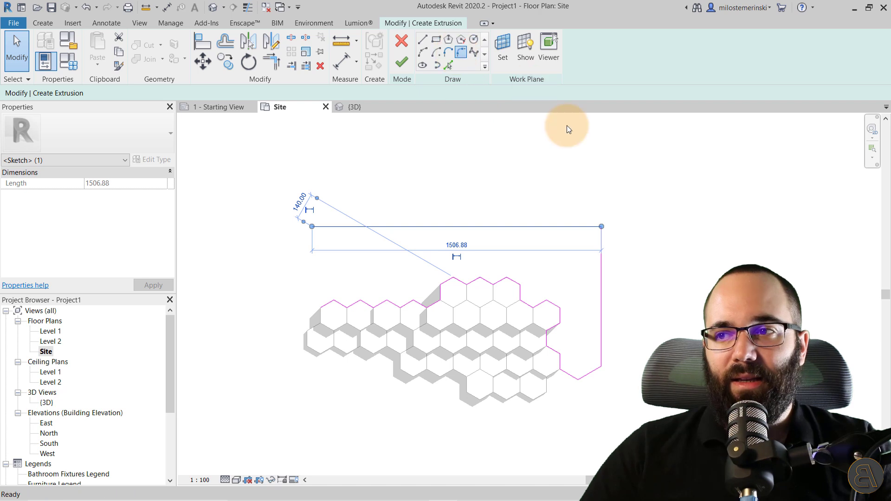
click(587, 226)
click(601, 237)
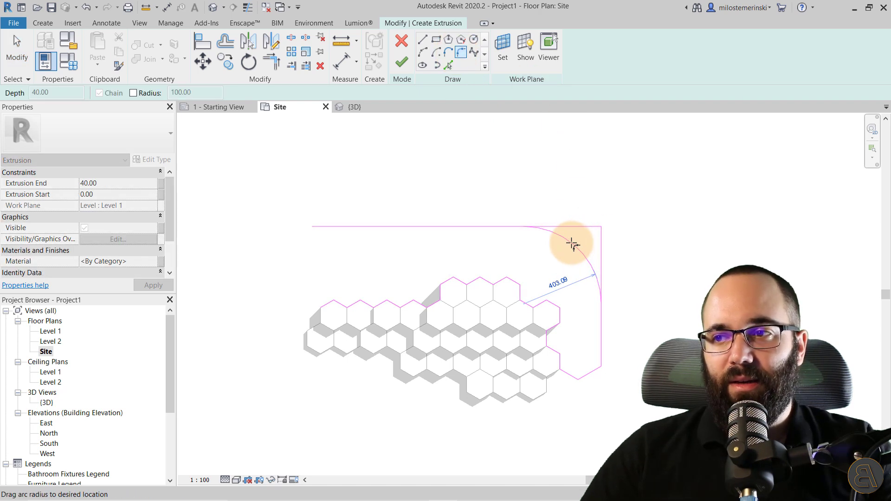
click(572, 244)
click(533, 259)
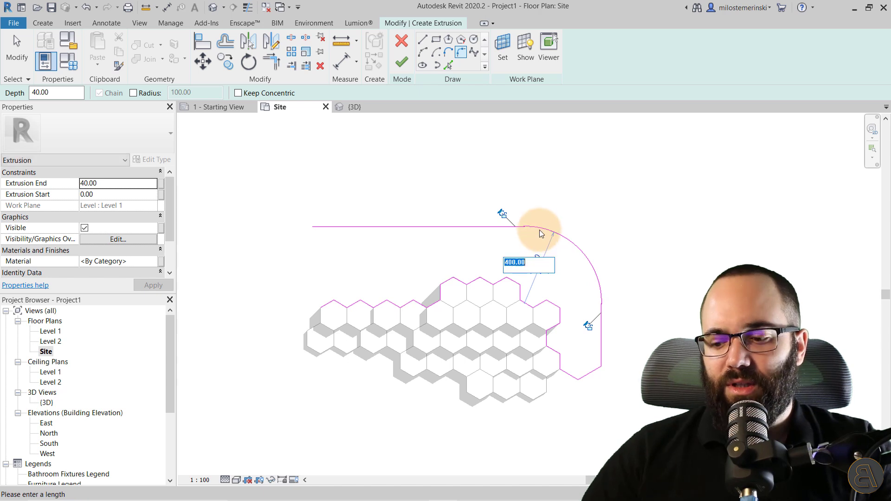
text(350)
key(Return)
key(Escape)
- From the outline's open end at the leftmost hexagon, draw two lines parallel to the hexagon edges, about 90 and 180 long
scroll(378, 265, up, 1)
middle_drag(378, 265, 321, 252)
click(422, 40)
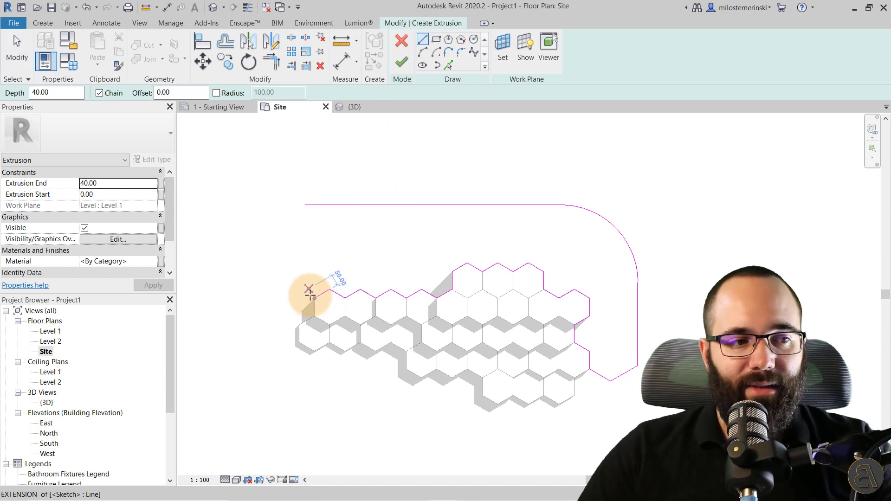
scroll(331, 292, up, 3)
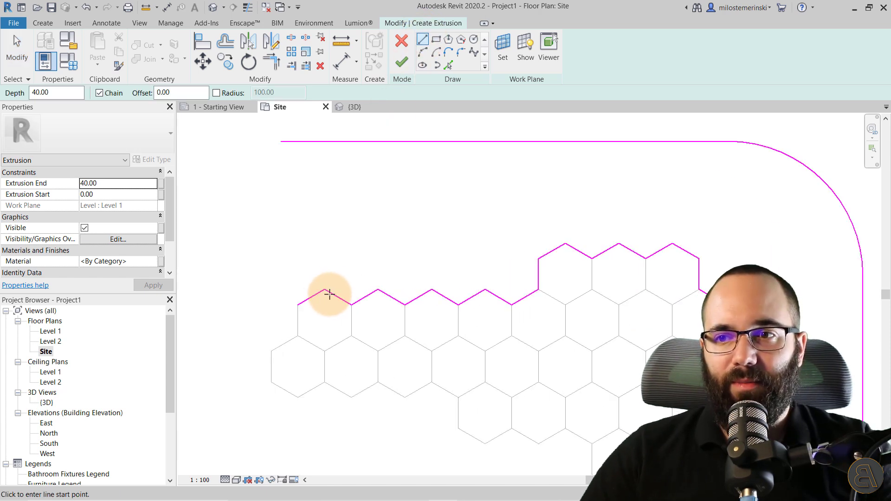
click(299, 306)
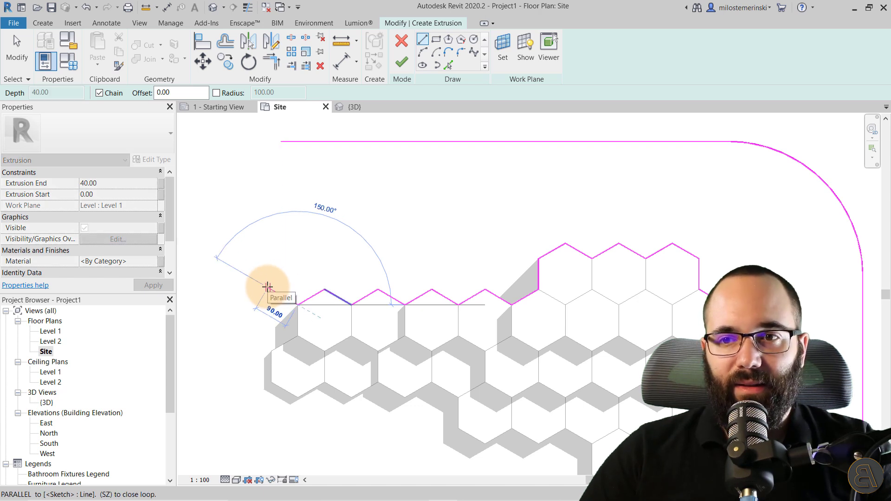
click(268, 288)
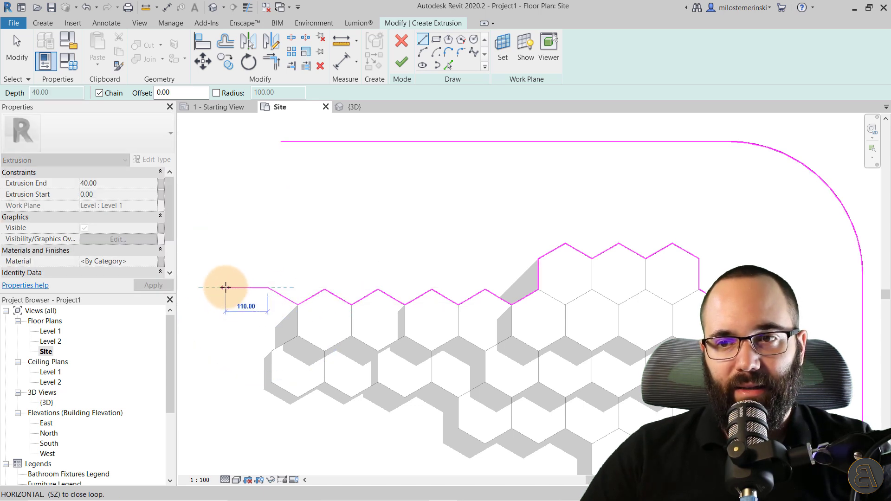
middle_drag(231, 294, 360, 298)
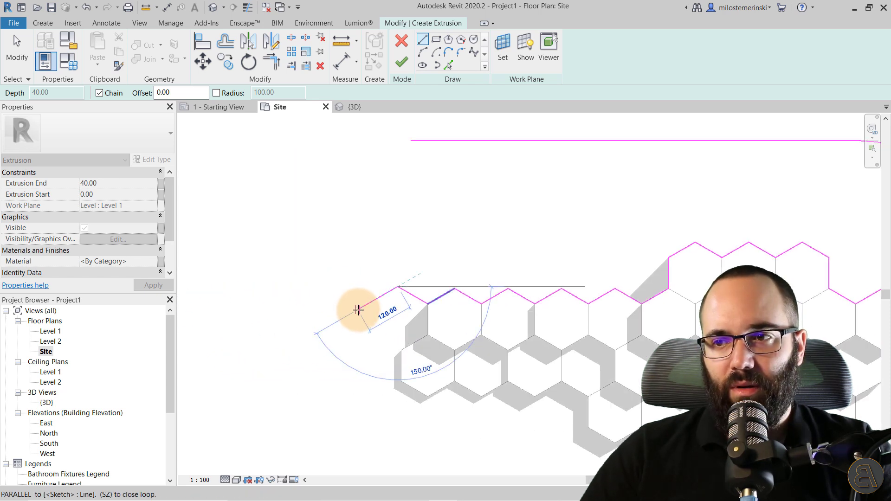
click(336, 320)
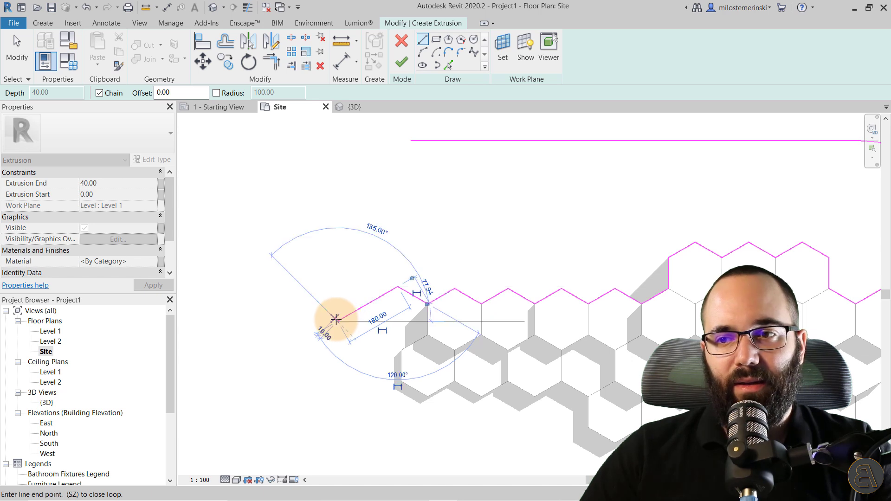
- Continue with a short line parallel to the hexagon edges and a long 60° line rising to the level of the horizontal back line
click(300, 300)
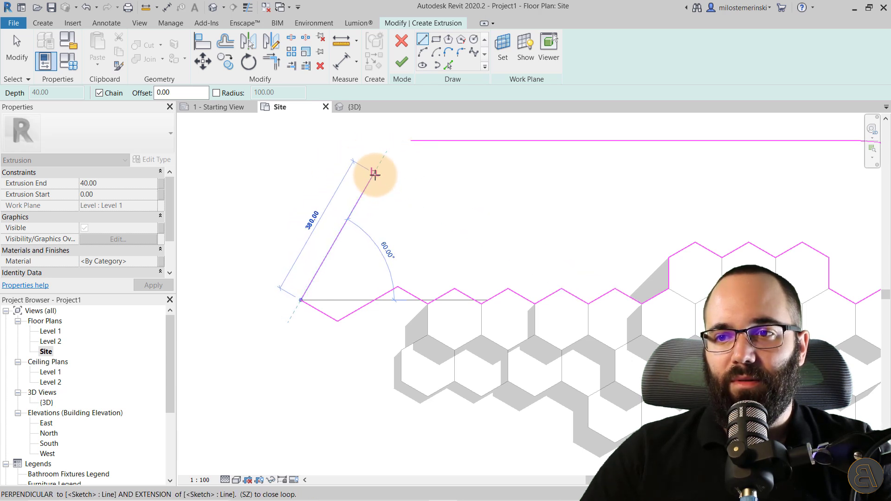
click(398, 141)
key(Escape)
key(Escape)
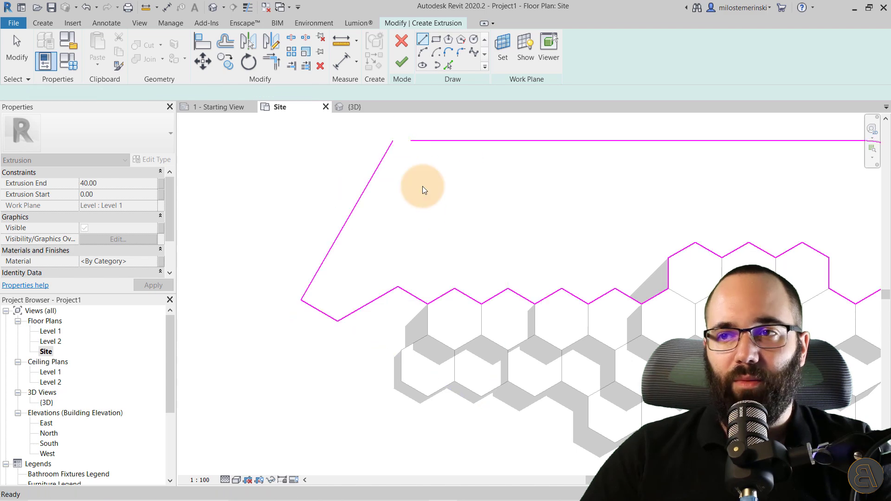
- Join the slanted left line and the long horizontal back line into a closed corner with Trim/Extend to Corner
scroll(422, 192, down, 3)
middle_drag(359, 210, 355, 219)
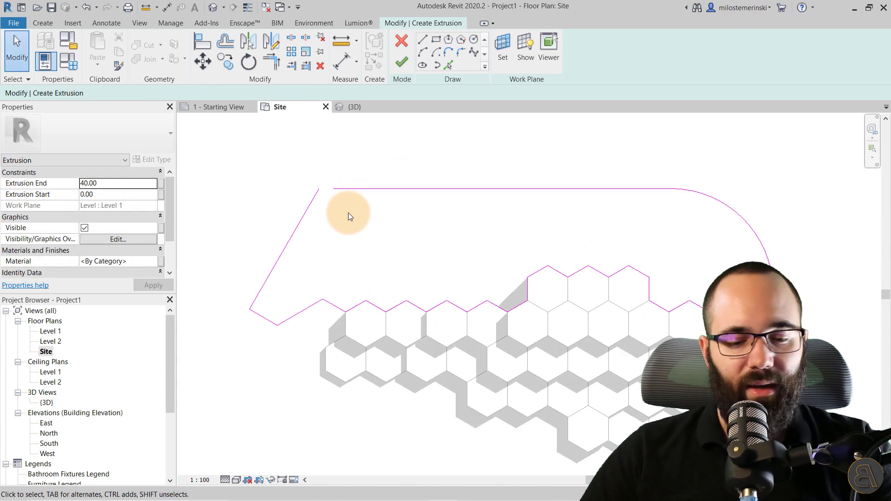
click(274, 66)
click(305, 206)
click(337, 189)
scroll(342, 254, down, 1)
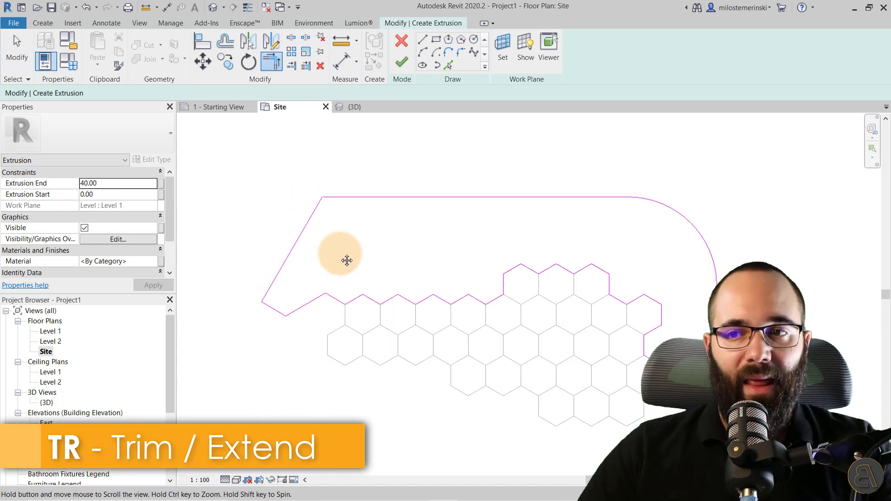
middle_drag(342, 254, 323, 245)
key(Escape)
key(Escape)
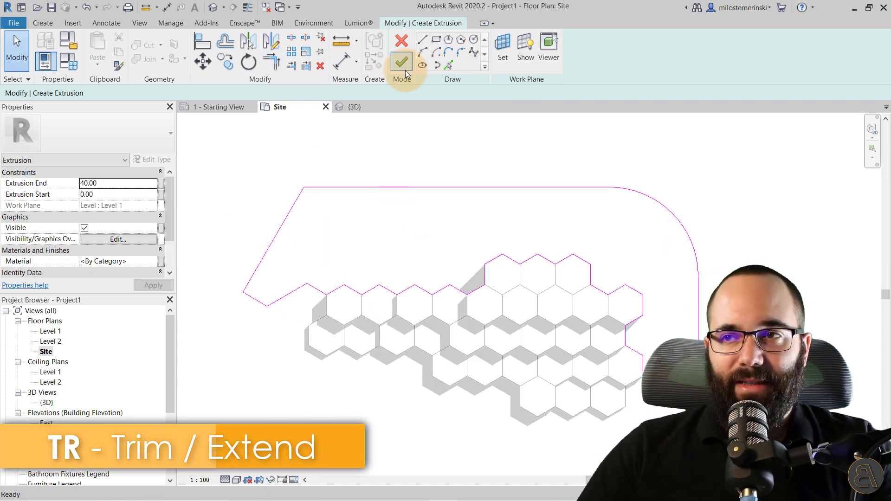
- Pick the whole closed outline with an offset of 15 to create a parallel copy on its inner side
click(449, 68)
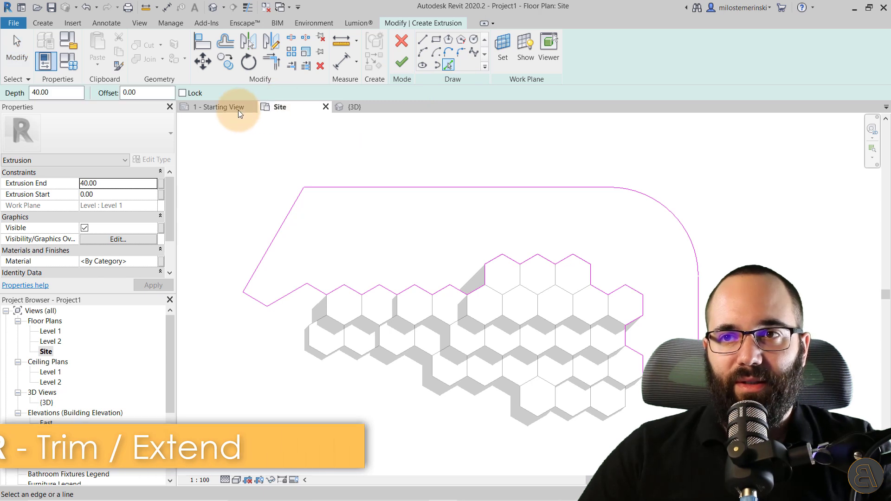
double_click(129, 93)
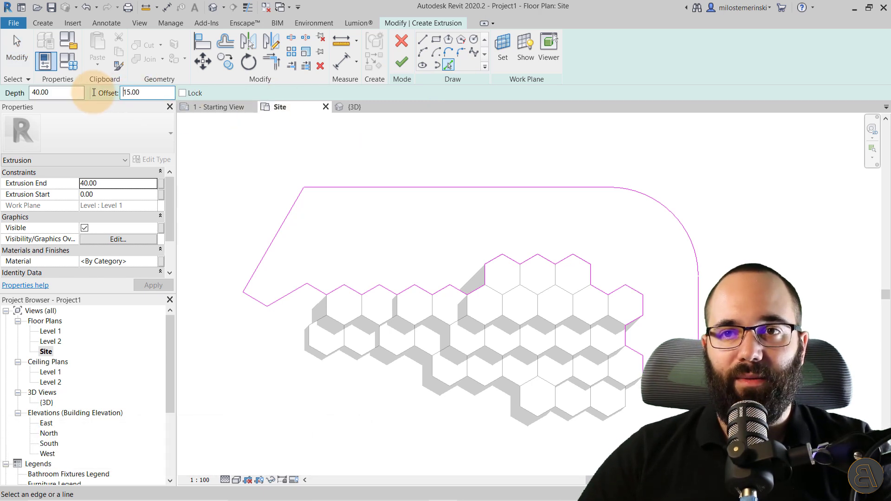
click(275, 239)
key(Tab)
click(337, 188)
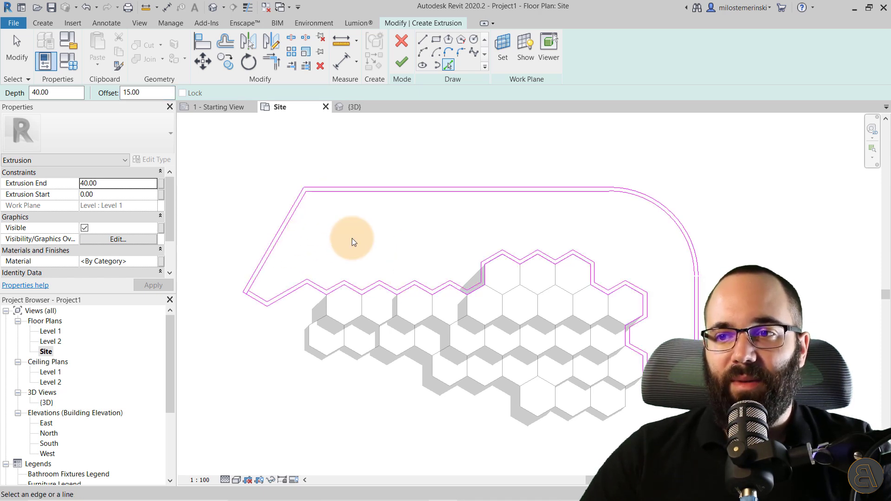
key(Escape)
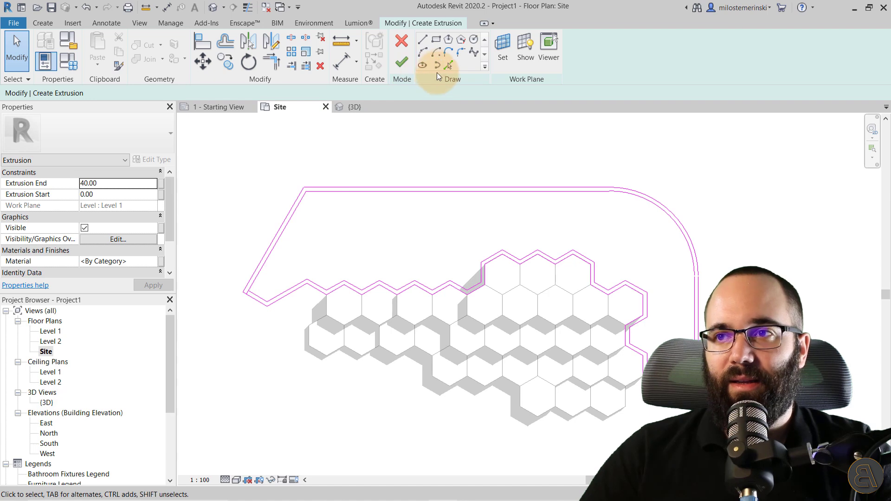
- Finish the double-outline sketch as a thin frame extrusion behind the hexagon seating
click(292, 67)
scroll(243, 290, up, 2)
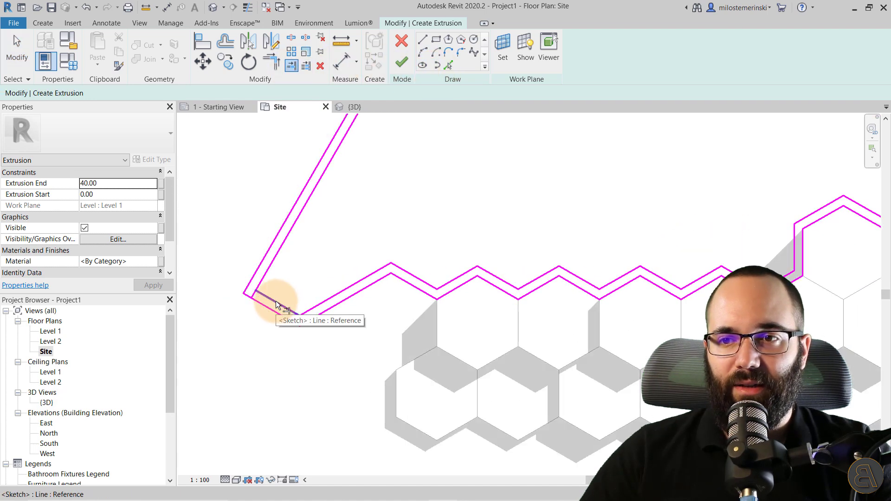
middle_drag(264, 279, 353, 285)
scroll(353, 285, down, 3)
click(402, 62)
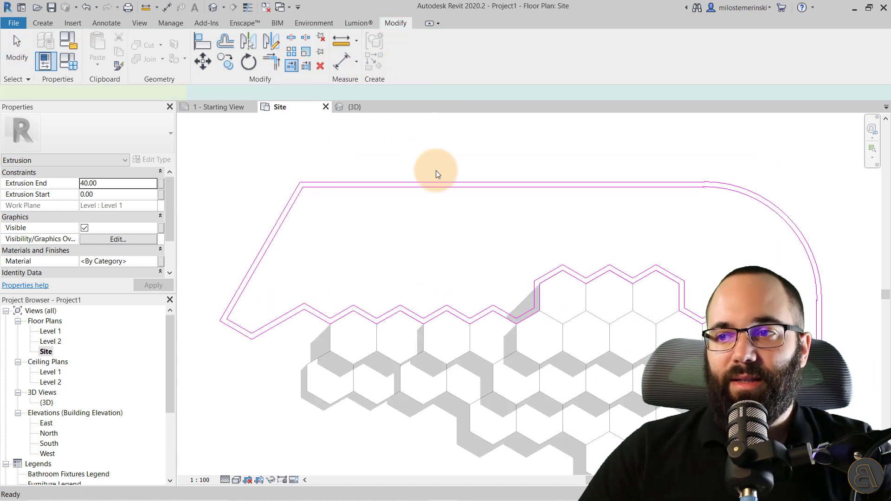
click(463, 247)
scroll(463, 248, up, 3)
- In the 3D view, set the frame's Extrusion End to 120 and apply it
click(356, 107)
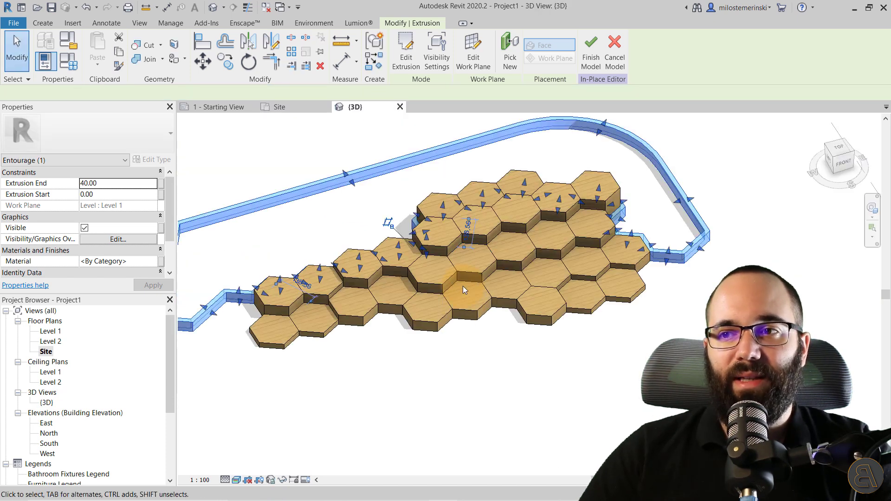
shift+middle_drag(464, 320, 355, 259)
click(119, 183)
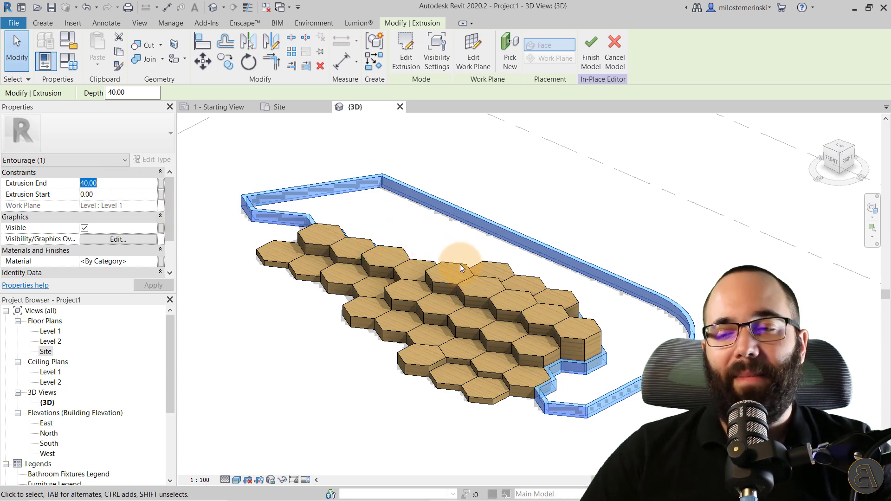
text(102)
click(164, 187)
click(141, 186)
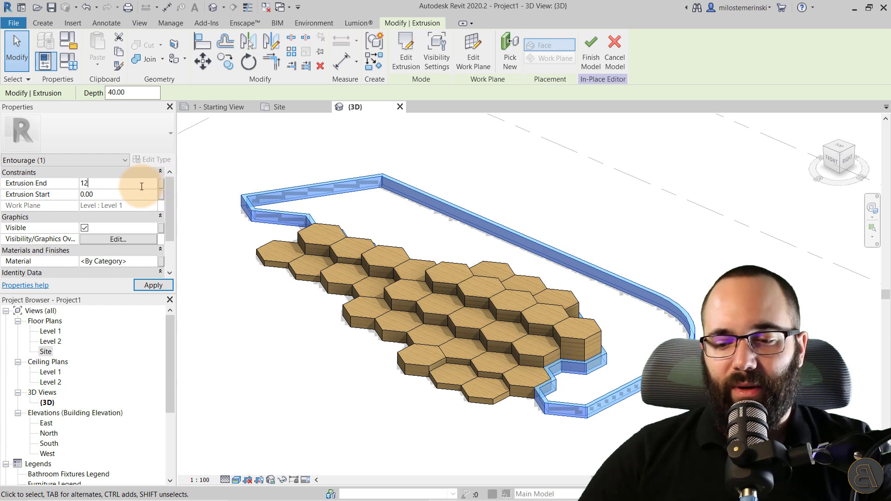
click(168, 289)
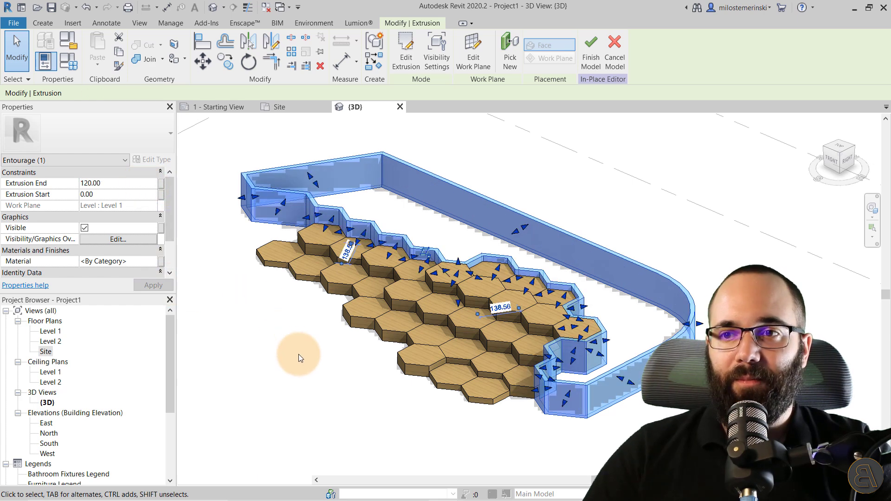
shift+middle_drag(265, 350, 312, 258)
click(468, 390)
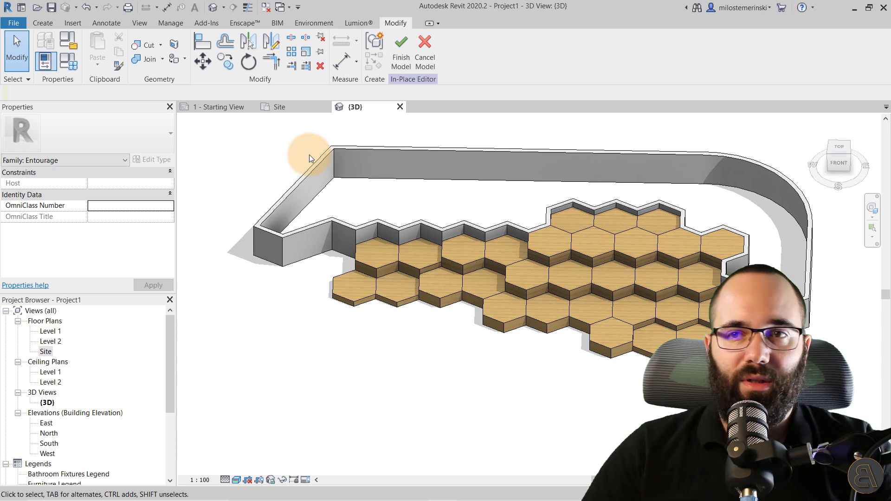
- In the Site plan, start a new extrusion and pick three edges around the leftmost back hexagon and the frame's two outer left edges
click(291, 111)
scroll(458, 269, down, 2)
scroll(381, 234, up, 4)
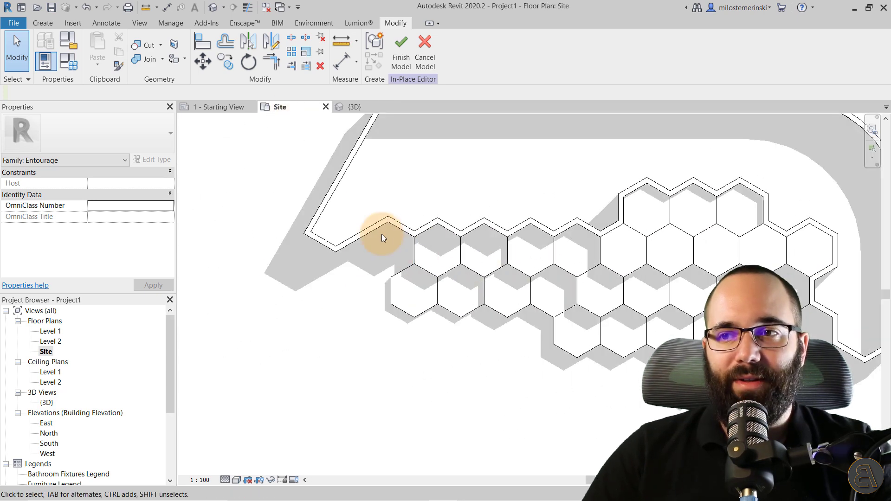
click(46, 24)
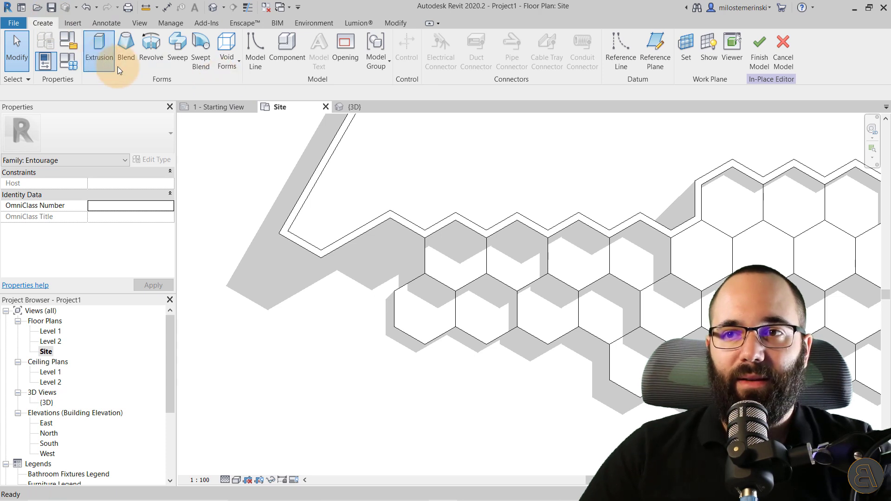
click(99, 46)
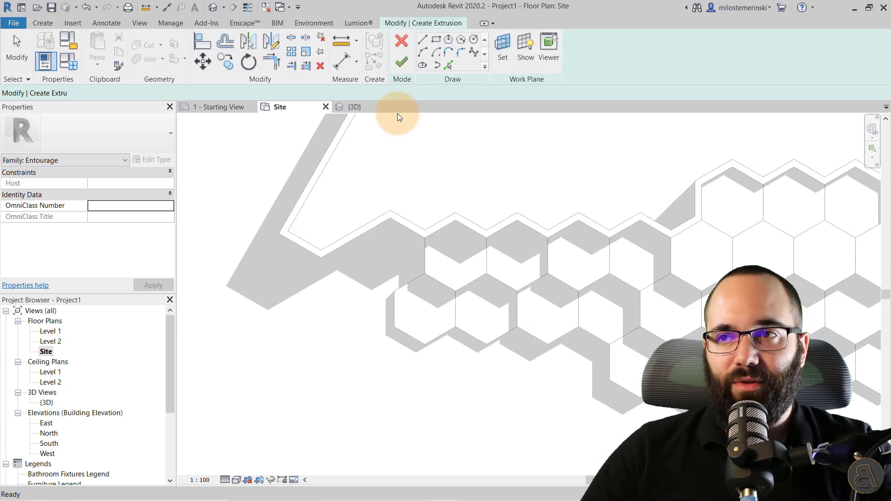
click(404, 230)
click(424, 258)
click(402, 284)
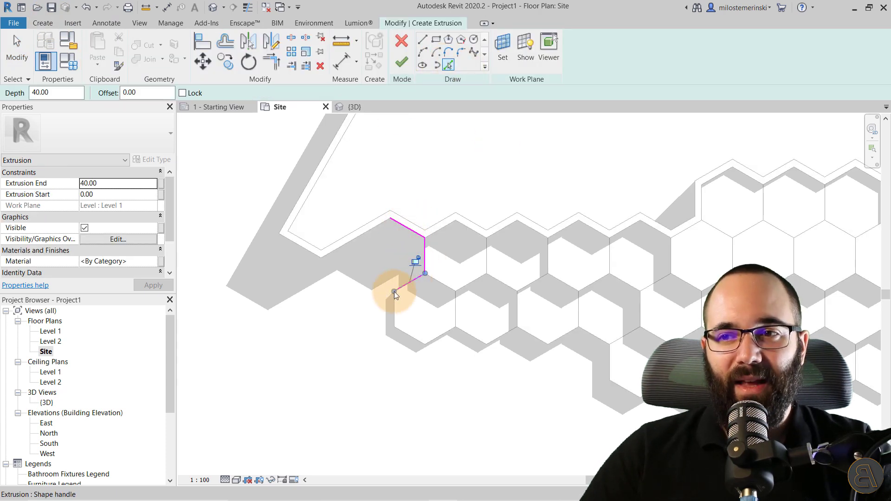
click(288, 242)
click(348, 246)
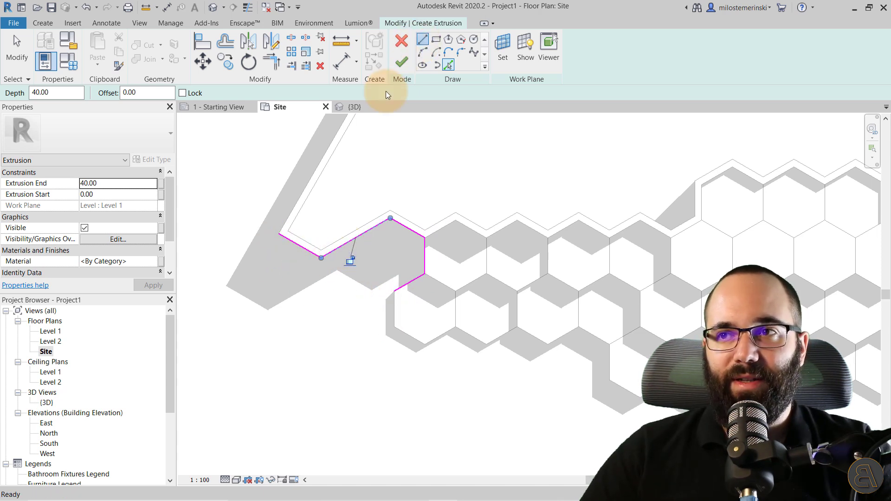
- From the frame's outer left corner, draw a line about 110 long perpendicular to its short edge, and a vertical line about 70 long downward
key(l)
key(i)
click(278, 233)
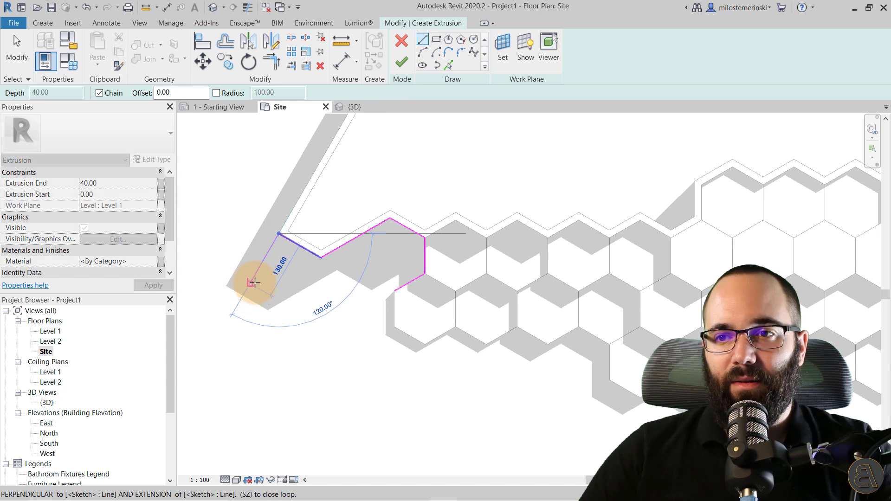
click(255, 276)
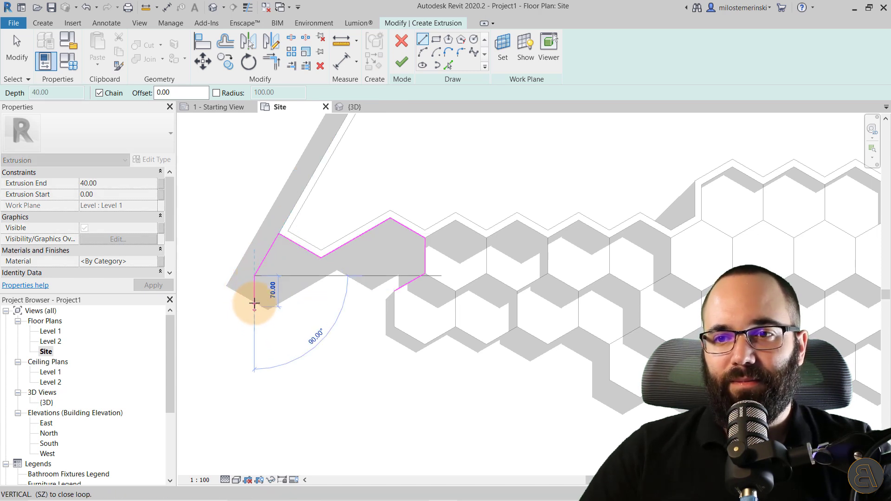
click(254, 302)
key(Escape)
click(393, 291)
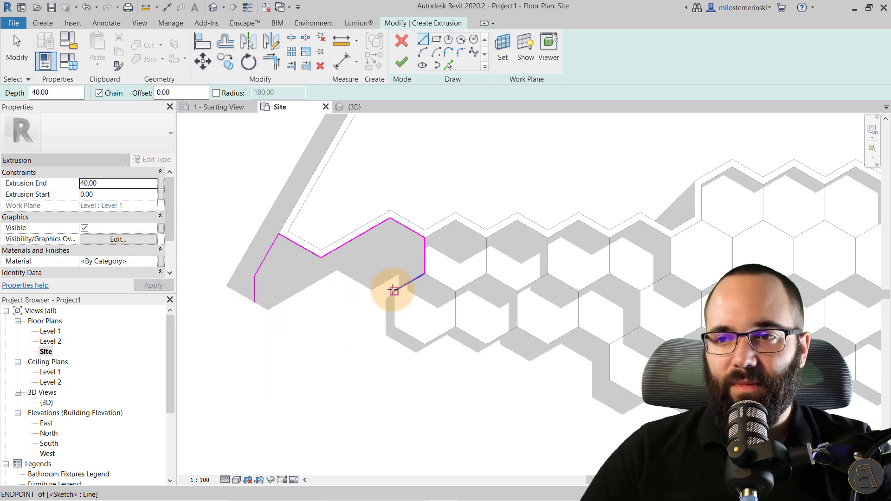
key(Escape)
key(Escape)
click(395, 291)
mouse_move(393, 292)
mouse_down()
mouse_move(366, 307)
mouse_move(394, 291)
mouse_up()
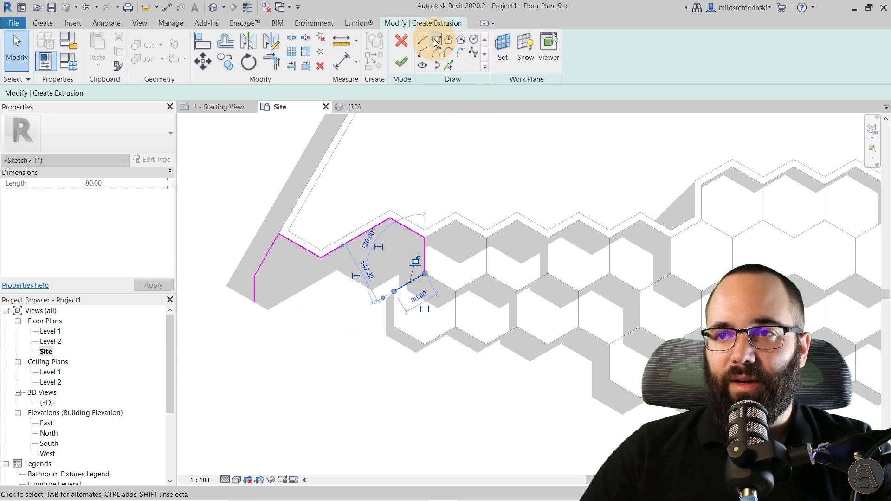
click(423, 39)
click(394, 290)
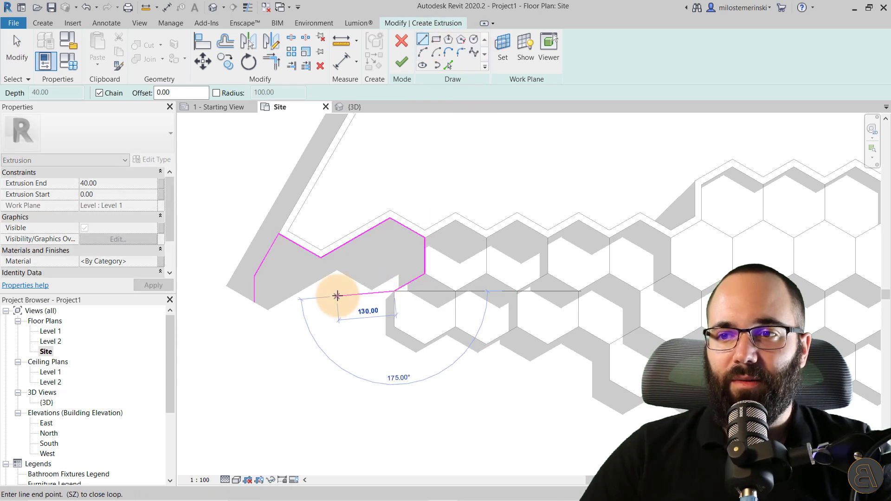
key(Escape)
key(Escape)
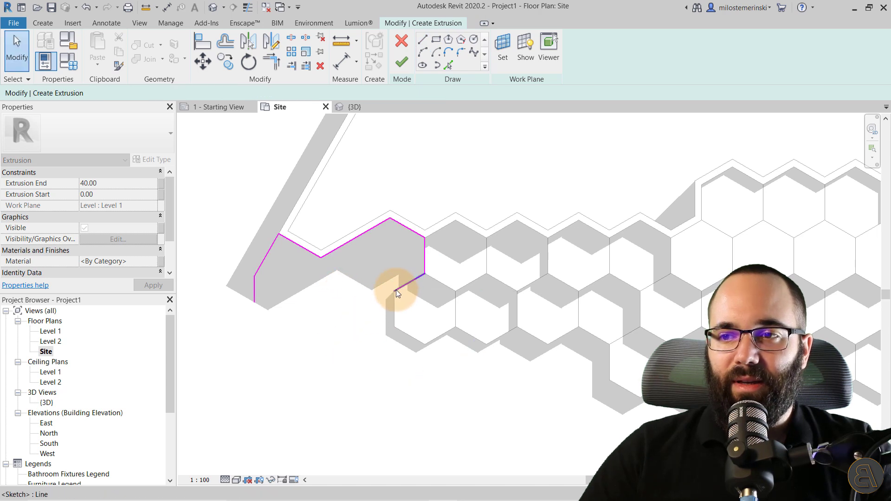
- Extend the picked lower hexagon edge outward, and draw a slanted line down and inward from the lower end of the vertical line
click(396, 290)
drag(395, 291, 359, 315)
click(422, 41)
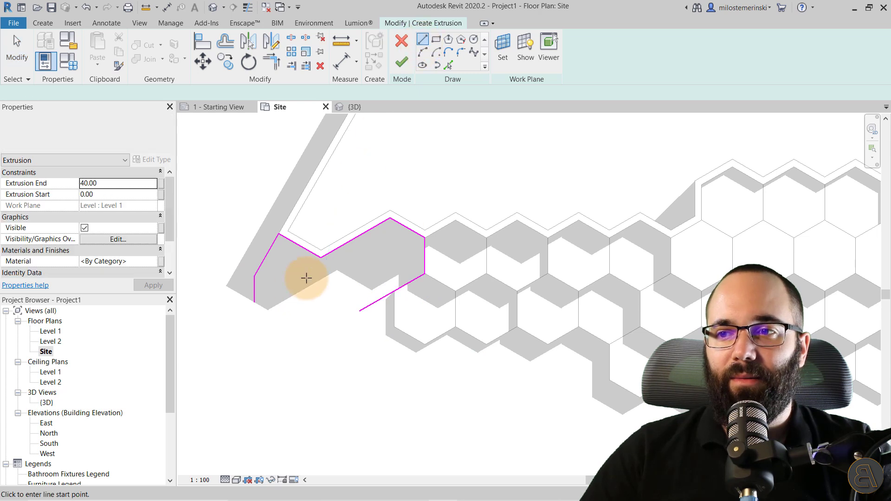
click(254, 301)
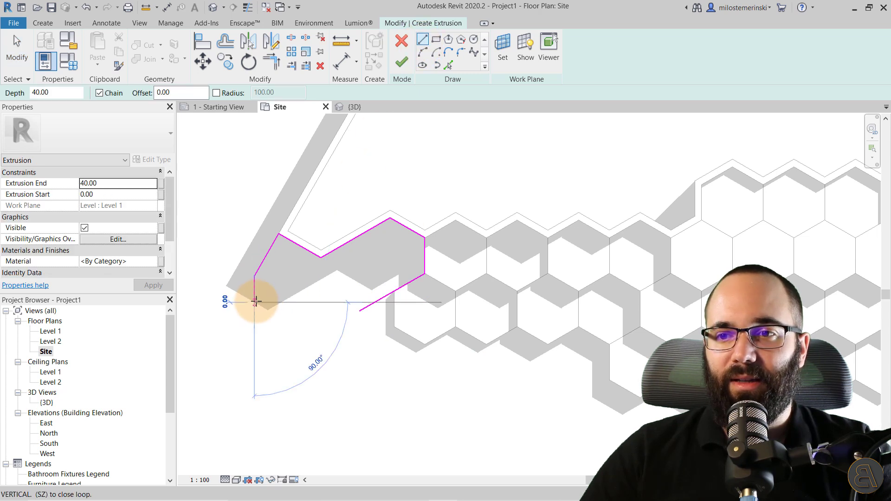
click(292, 325)
key(Escape)
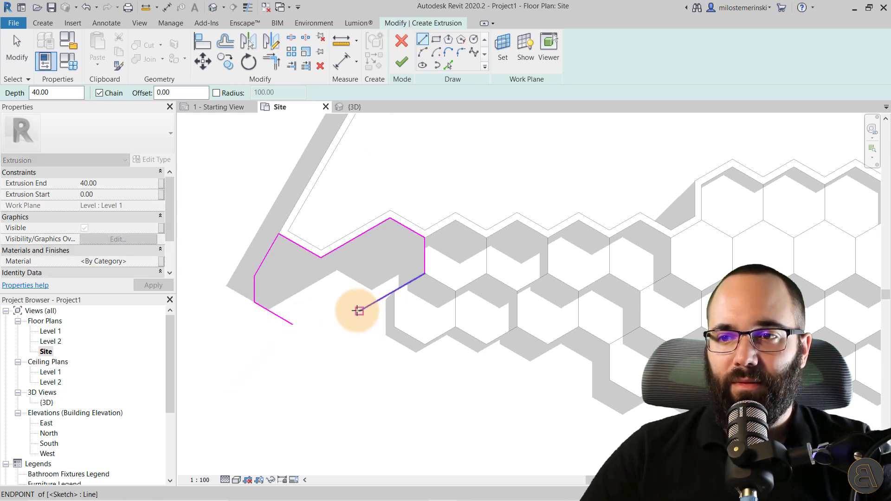
- From the extended edge's end, draw a line about 90 long parallel to the upper hexagon edge, followed by a line sloping down toward the short slanted line
click(358, 310)
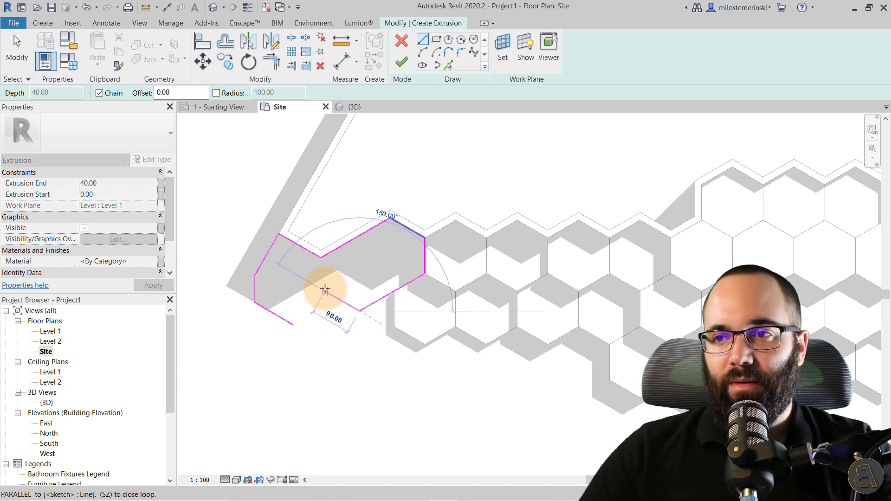
click(325, 290)
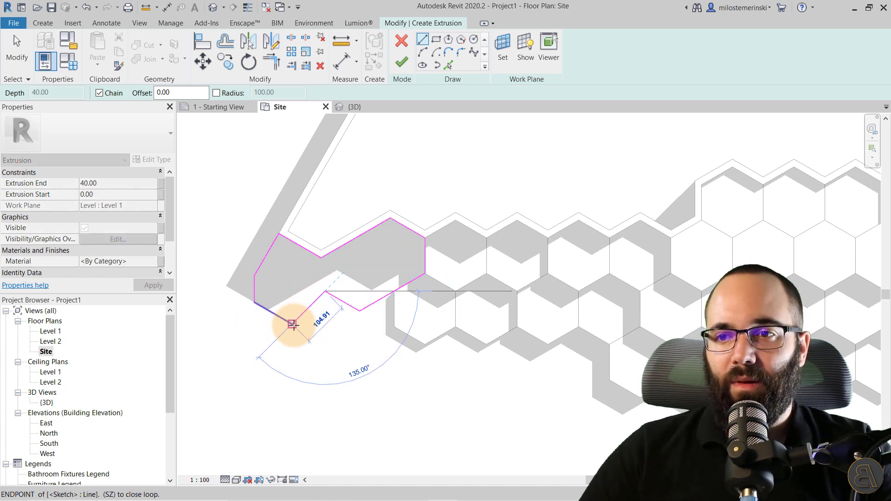
click(289, 310)
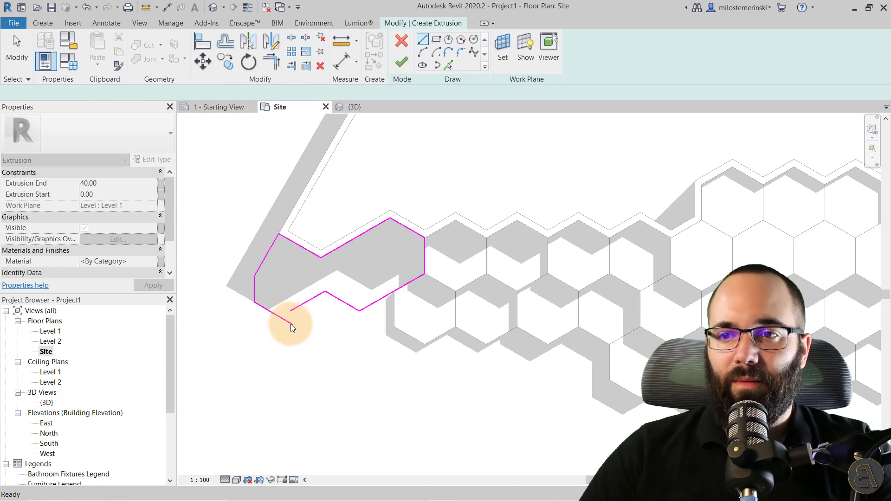
- Trim the last zigzag line and the short slanted line to a common corner, closing the outline
key(Escape)
key(t)
key(r)
click(296, 307)
click(266, 309)
key(Escape)
- Shift the outline's vertical left edge slightly inward
click(254, 291)
mouse_move(254, 290)
mouse_down()
mouse_move(275, 293)
mouse_move(254, 290)
mouse_up()
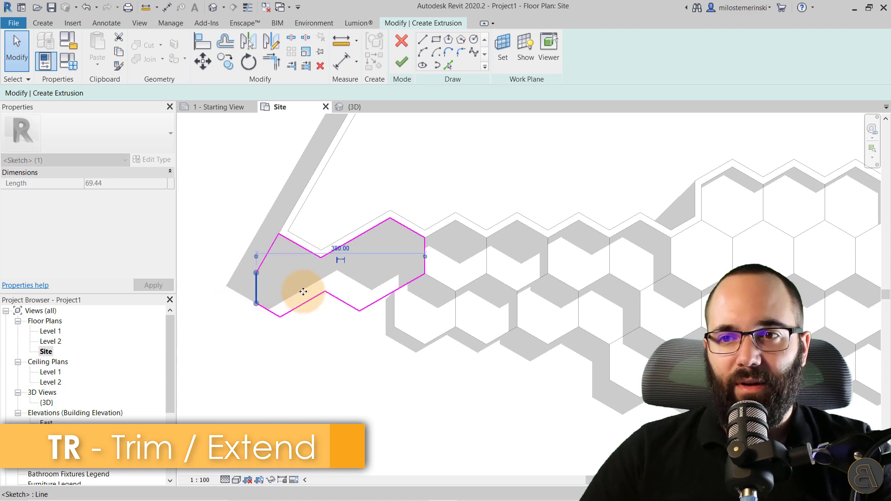
scroll(307, 276, down, 2)
key(Escape)
middle_drag(308, 276, 266, 269)
scroll(258, 265, up, 2)
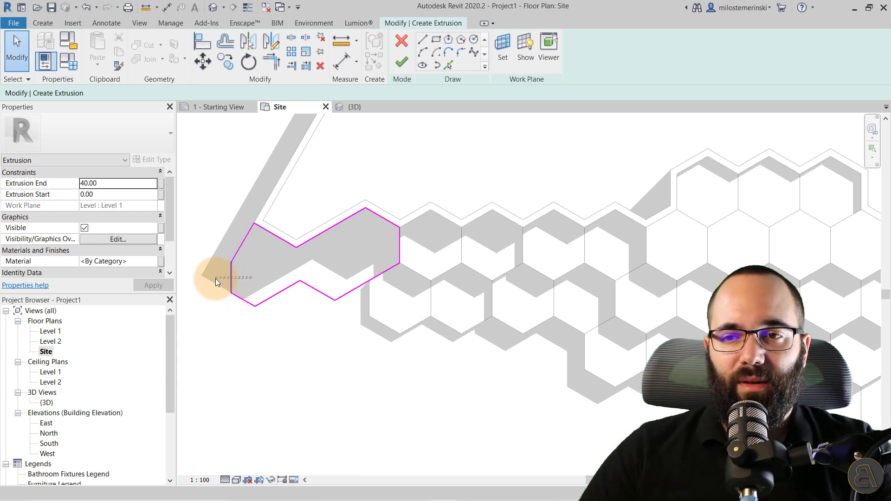
- Delete the outline's vertical left edge and trim its two neighbouring lines to a single corner
click(231, 279)
key(Delete)
click(239, 298)
click(235, 255)
key(Escape)
scroll(250, 266, down, 1)
middle_drag(250, 265, 245, 265)
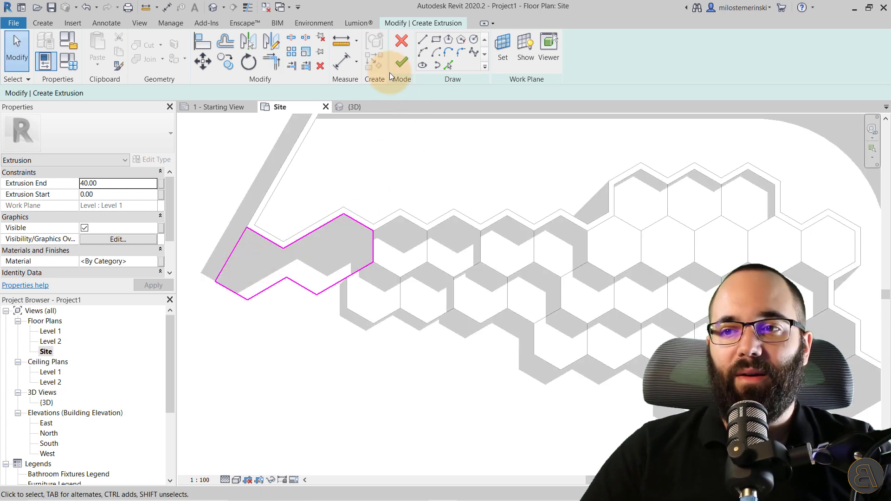
- Add an inner copy of the closed outline with Pick Lines at an offset of 15
click(121, 92)
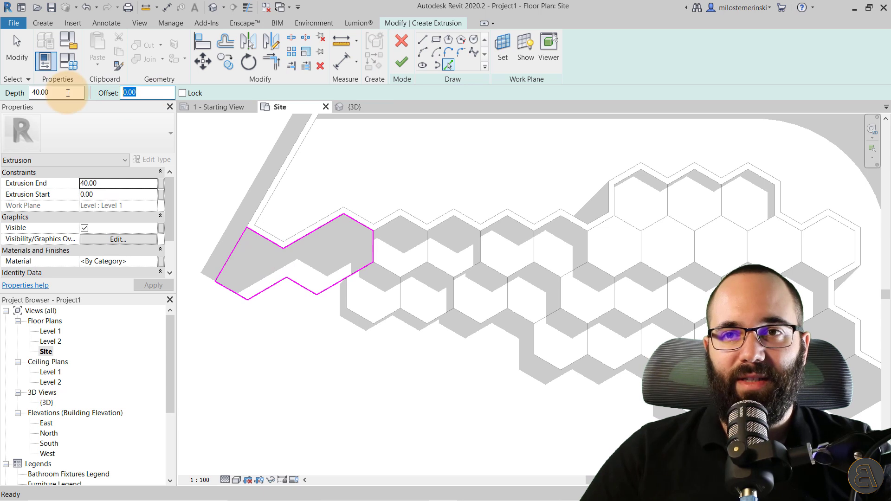
click(287, 252)
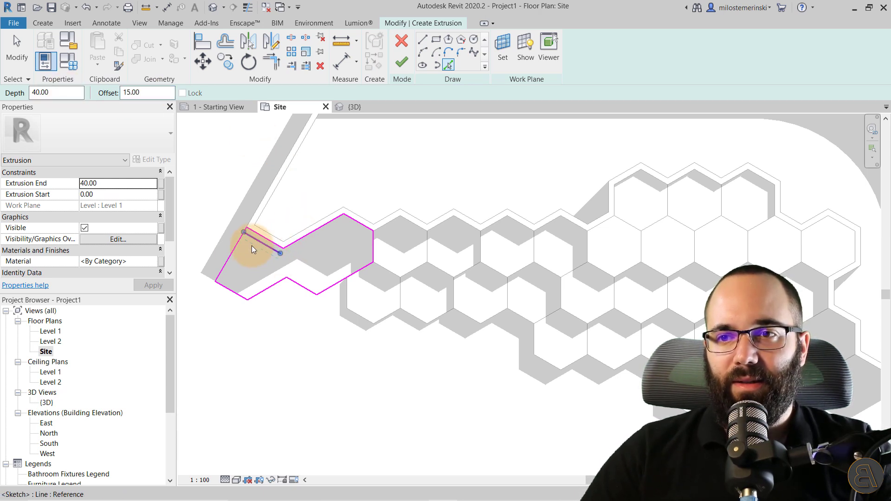
click(235, 256)
key(Escape)
key(Escape)
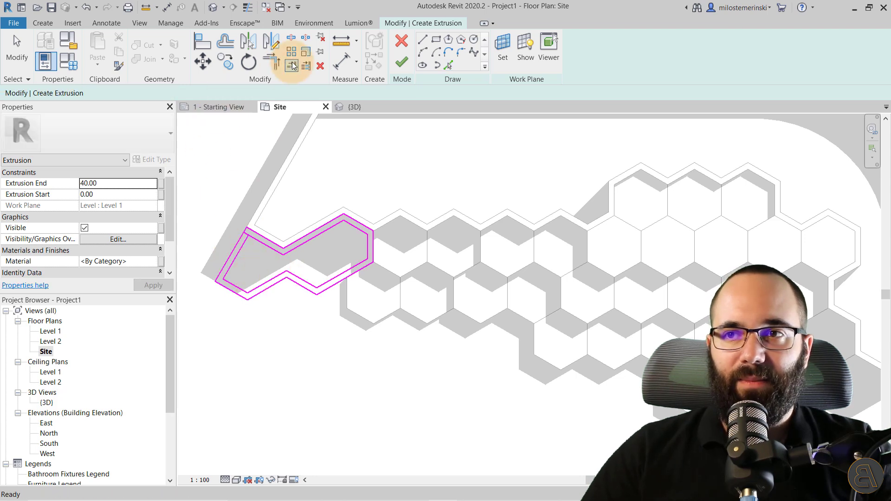
- Trim the overlapping lines at the inner outline's upper-left corner
click(272, 65)
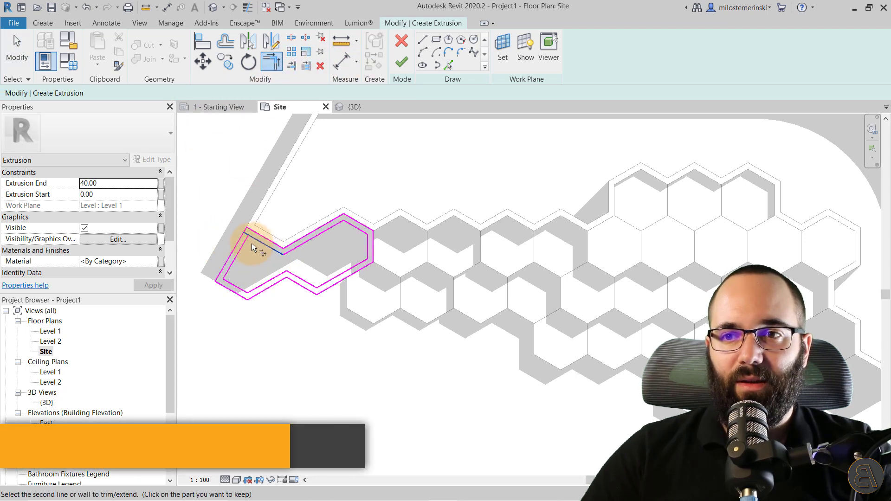
click(263, 243)
scroll(260, 240, up, 4)
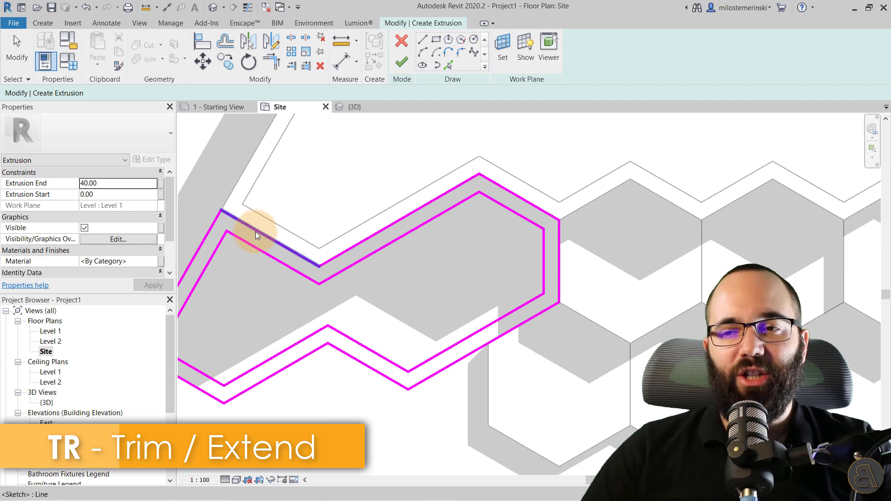
key(Escape)
- In the 3D view, delete the three inner outline segments that run alongside the raised frame
click(351, 107)
shift+middle_drag(353, 243, 296, 205)
scroll(285, 185, up, 3)
middle_drag(277, 169, 277, 214)
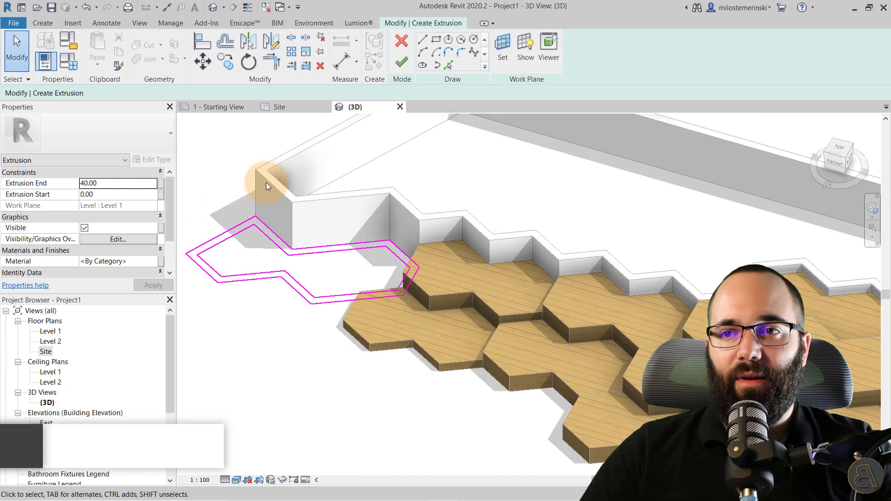
scroll(268, 244, up, 3)
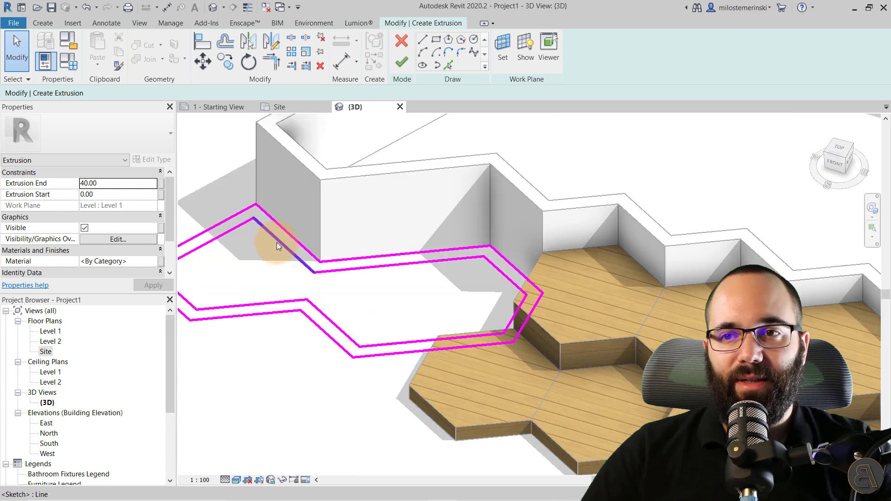
click(277, 242)
key(Delete)
click(353, 268)
key(Delete)
click(506, 275)
key(Delete)
- Stretch the open ends of the two remaining inner end lines to meet the outer outline along the frame
click(522, 307)
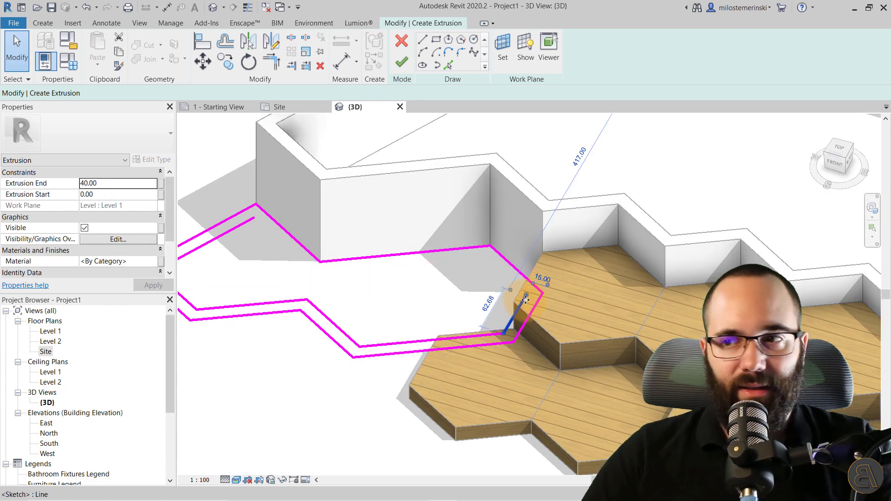
drag(527, 294, 532, 284)
click(248, 242)
click(249, 225)
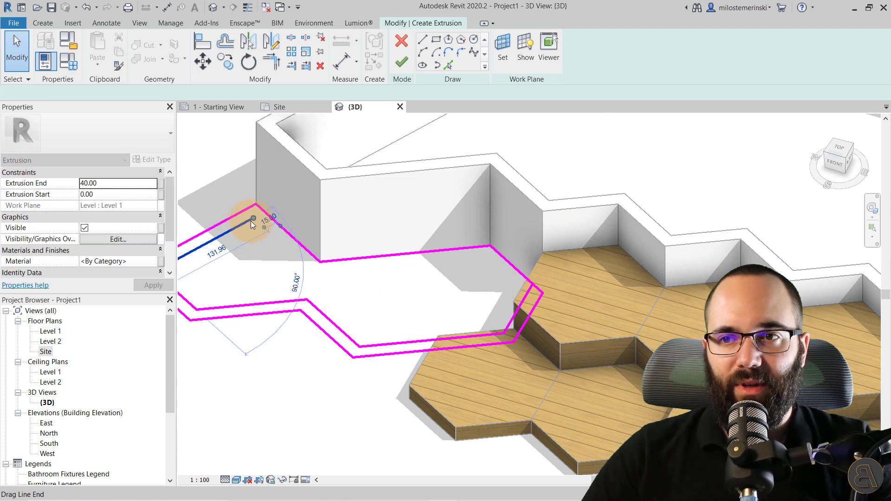
drag(253, 218, 263, 211)
click(261, 226)
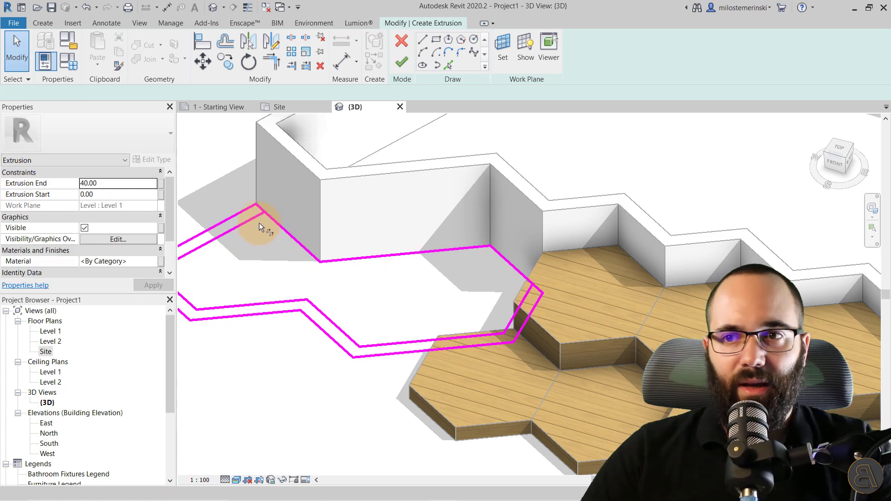
- Trim the outer outline to the inner lines at both ends of the strip beside the frame
key(t)
key(r)
click(257, 216)
click(261, 206)
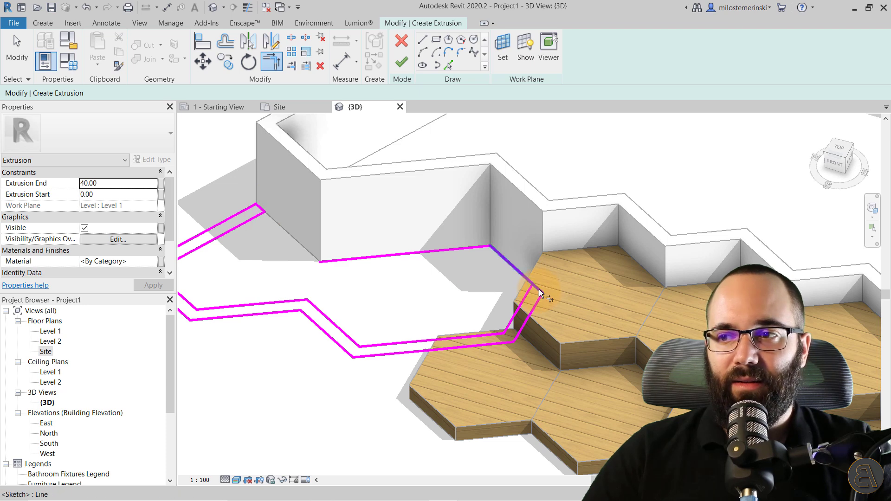
scroll(387, 253, down, 2)
key(Escape)
- Delete the leftover outer line running along the frame and finish the extrusion sketch
click(403, 254)
key(Delete)
click(402, 62)
- Set the new adjoining border's Extrusion End to 80 and apply it
click(266, 249)
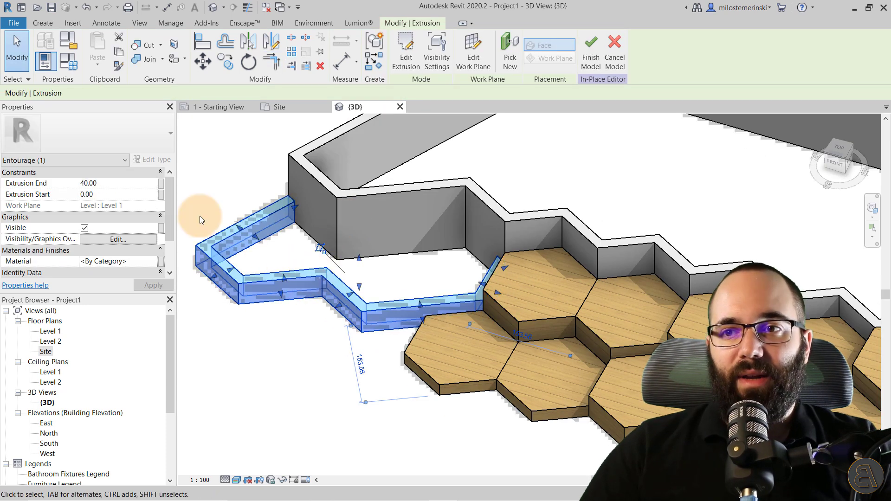
double_click(116, 186)
text(80)
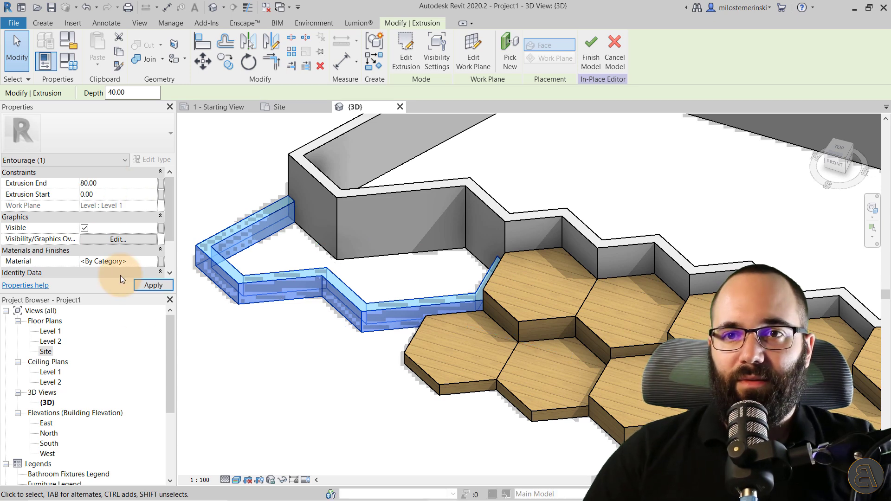
click(148, 287)
scroll(288, 357, down, 1)
click(270, 370)
shift+middle_drag(266, 368, 354, 246)
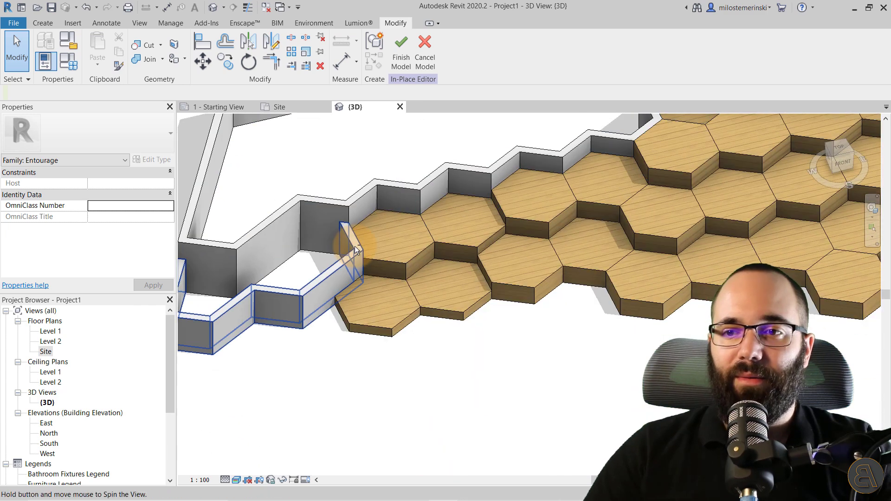
shift+middle_drag(293, 348, 280, 284)
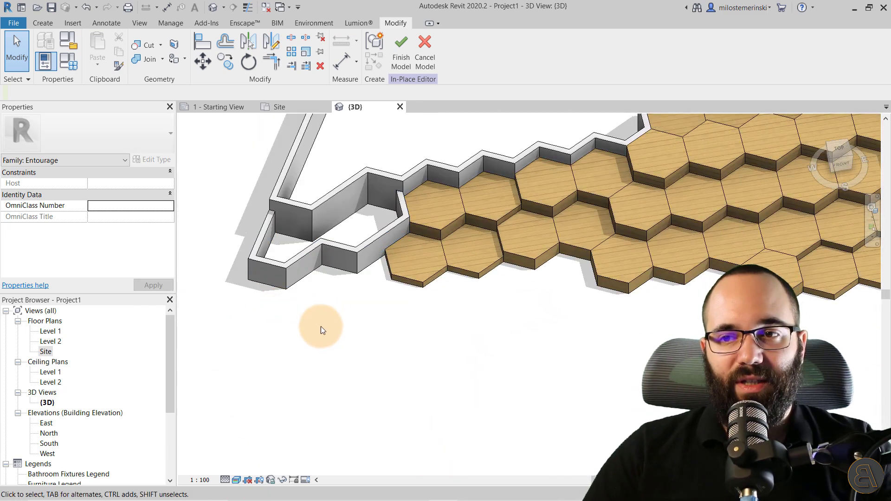
- In the Site plan, start a new extrusion, pick the leftmost front hexagon's full outline, and select the resulting six lines
click(280, 107)
scroll(362, 255, down, 2)
mouse_move(362, 255)
middle_down()
mouse_move(373, 273)
mouse_move(371, 261)
middle_up()
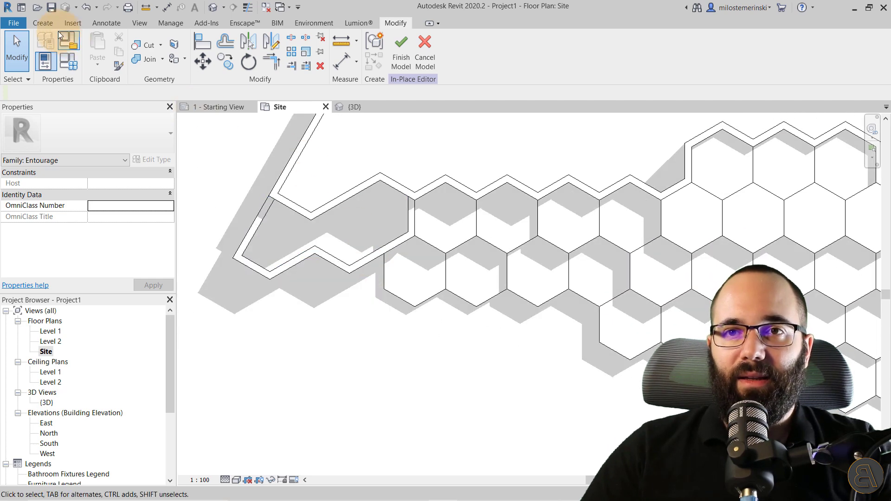
click(47, 24)
click(95, 58)
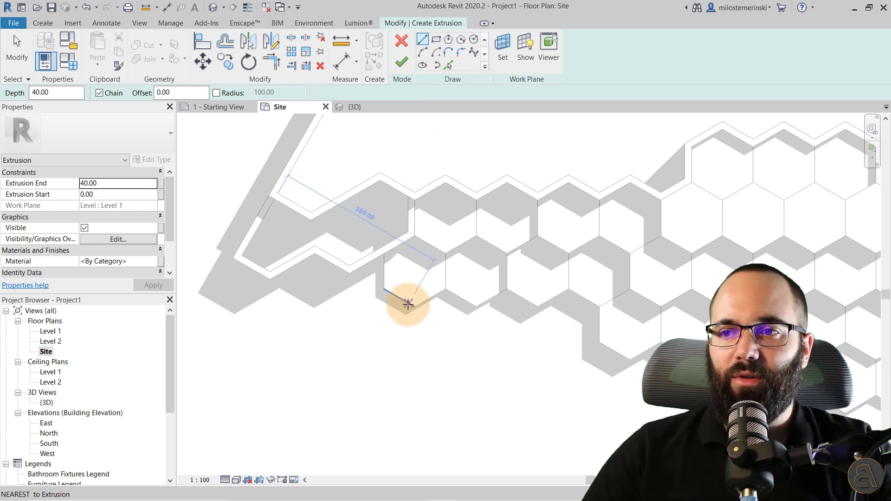
click(448, 65)
key(Tab)
click(385, 274)
key(Escape)
key(Tab)
click(385, 279)
- Move the hexagon outline so its top vertex meets the lowest inner vertex of the adjoining border
key(m)
key(v)
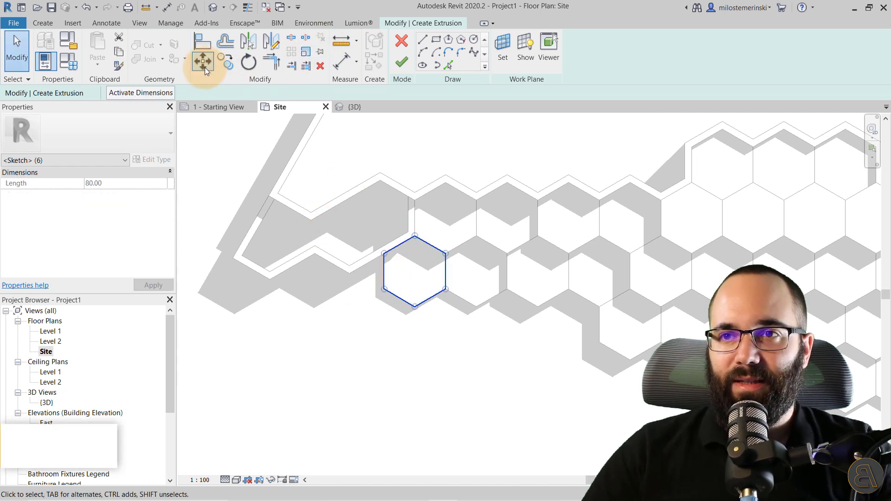
click(414, 236)
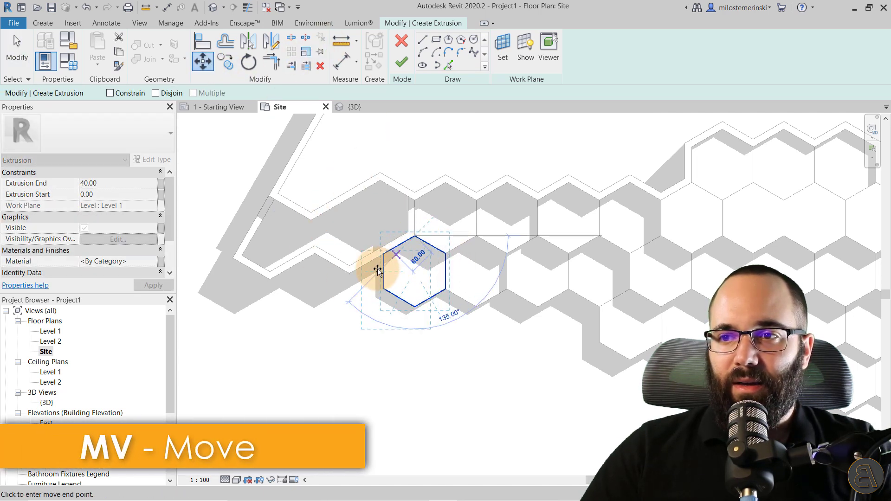
click(350, 274)
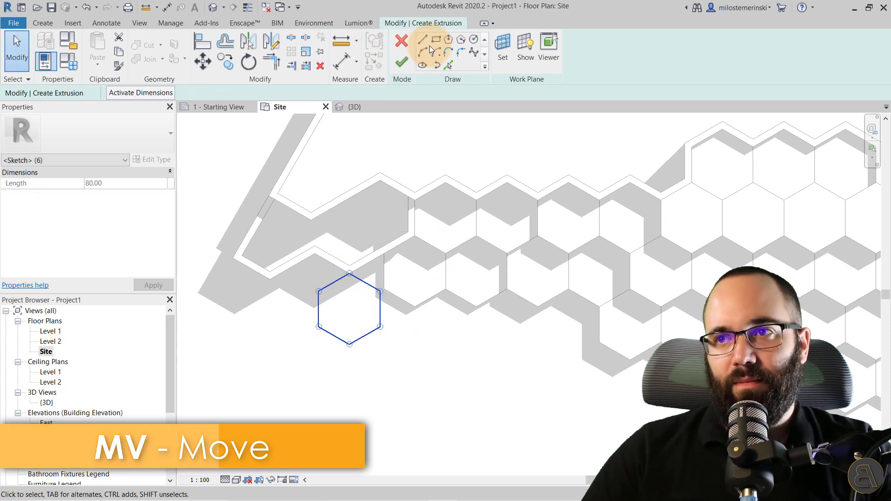
- Move the hexagon outline so its top vertex meets the lower-left corner of the leftmost front hexagon
click(207, 66)
click(350, 274)
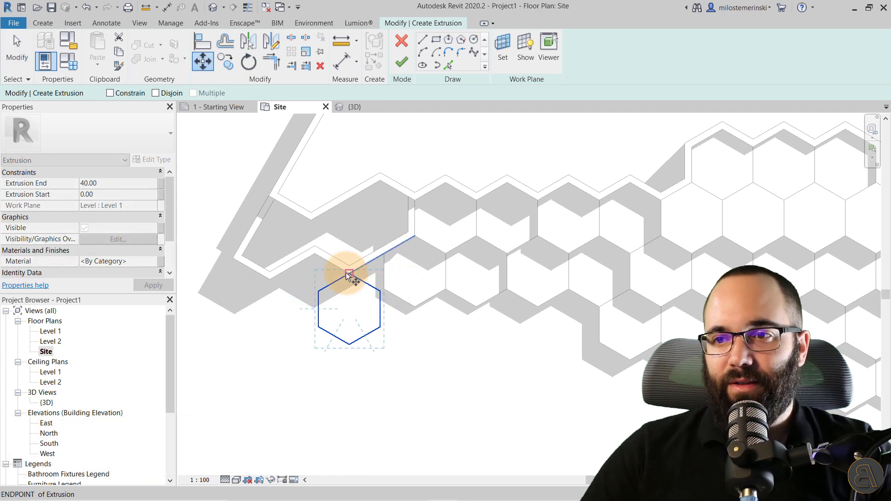
click(384, 289)
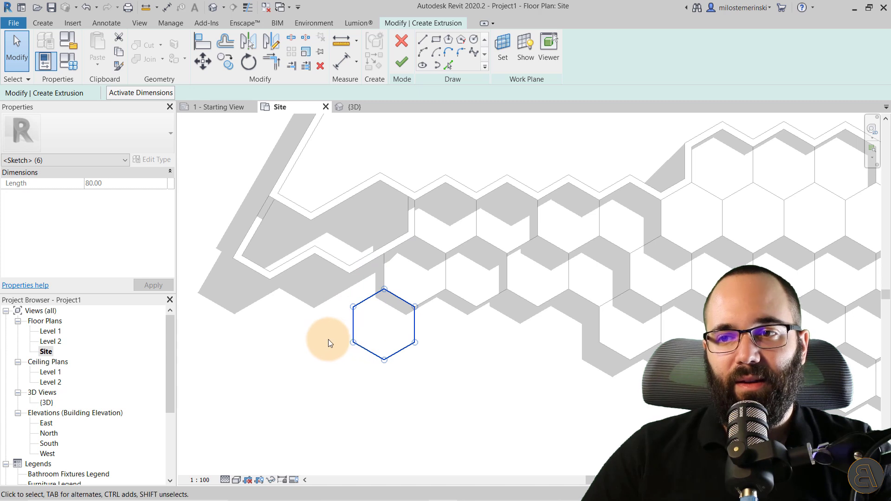
- Draw three chained lines from the hexagon's lower-left vertex: a short segment down-left, one parallel to its lower-left edge, and a vertical up to the border
click(427, 40)
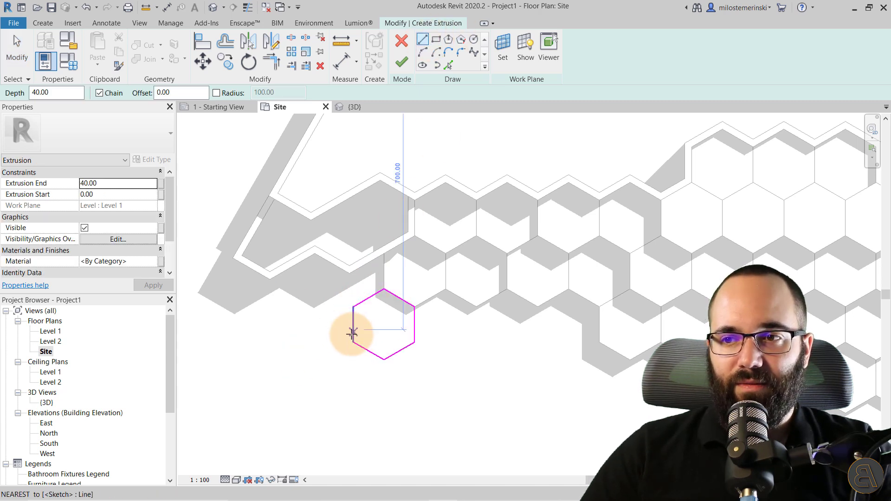
click(354, 343)
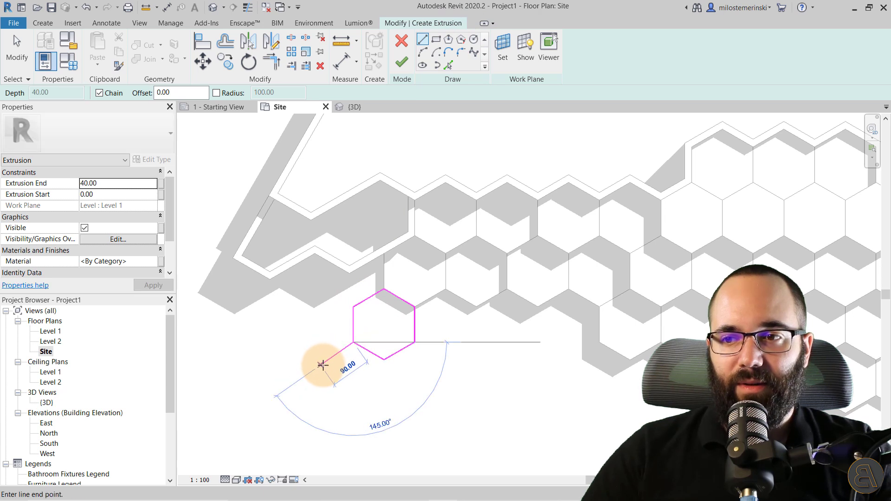
click(327, 358)
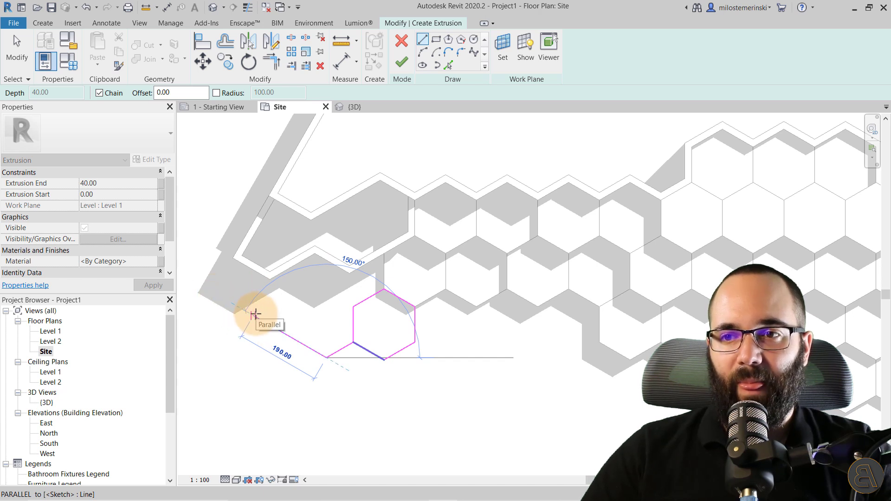
click(255, 314)
click(255, 270)
key(Escape)
key(Escape)
- Move the vertical sketch line so it lines up with the adjoining border's lowest corner
mouse_move(255, 300)
mouse_down()
mouse_move(281, 305)
mouse_move(266, 308)
mouse_move(268, 293)
mouse_up()
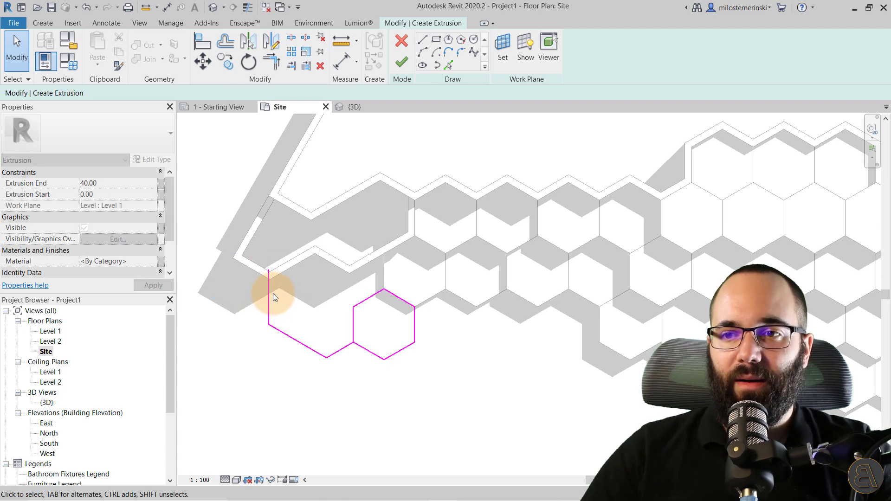
scroll(268, 278, up, 6)
drag(251, 227, 263, 244)
click(298, 247)
scroll(285, 185, down, 4)
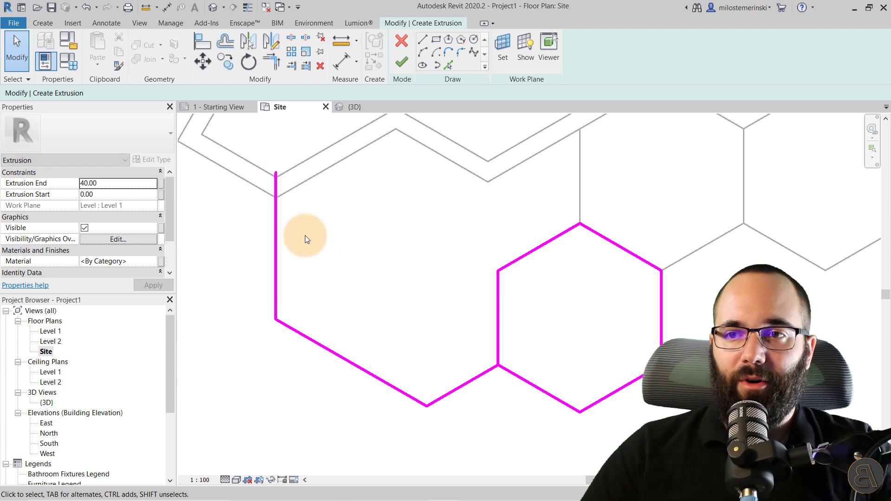
- Replace the vertical line with one from the border's lowest outer corner down to the slanted line's end
click(277, 202)
key(Delete)
click(423, 41)
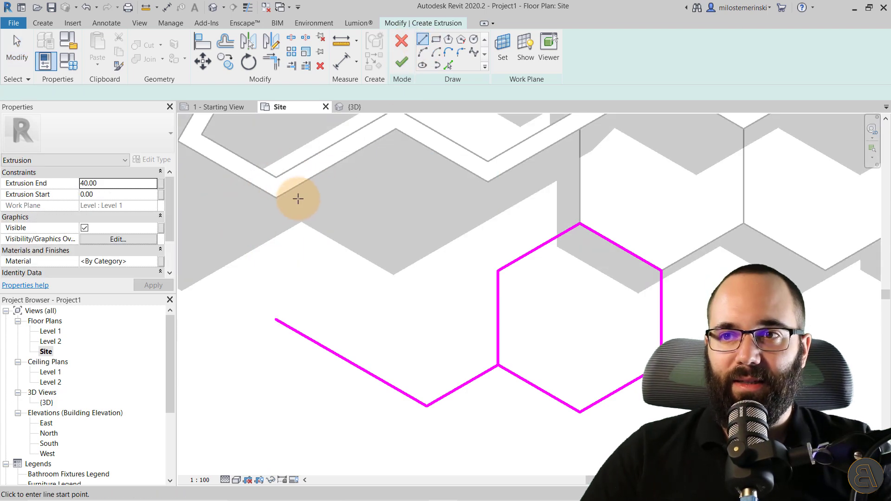
click(277, 199)
click(279, 316)
key(Escape)
key(Escape)
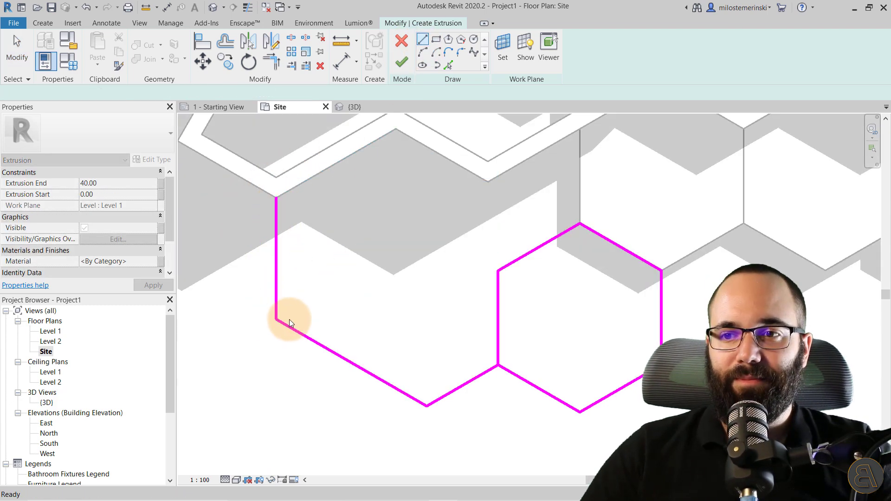
- Trim the new vertical line and the slanted line into a clean corner
key(t)
key(r)
click(290, 326)
click(277, 314)
scroll(299, 278, down, 5)
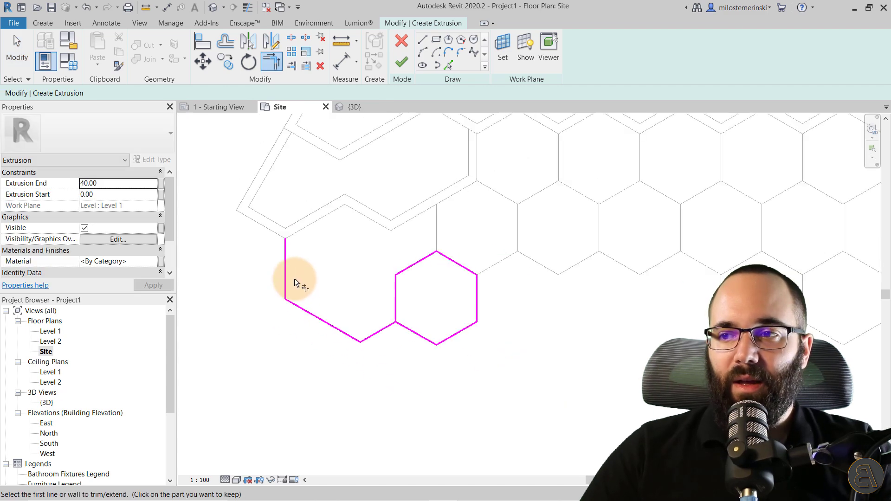
key(Escape)
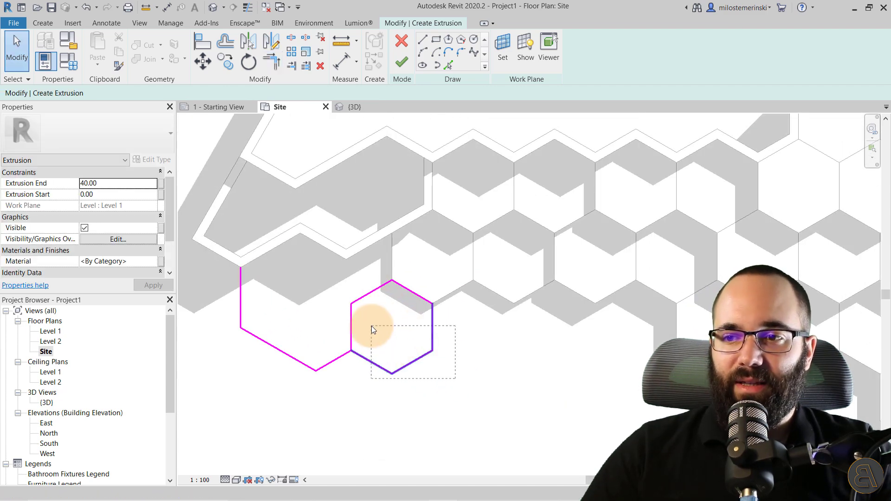
- Delete the hexagon outline's right edge, both lower edges and upper-right edge
drag(371, 325, 372, 326)
key(Delete)
click(408, 297)
key(Delete)
- Draw a line from the outline's top vertex up the front hexagon's left side, and add short segments along the border at both outline ends
key(l)
key(i)
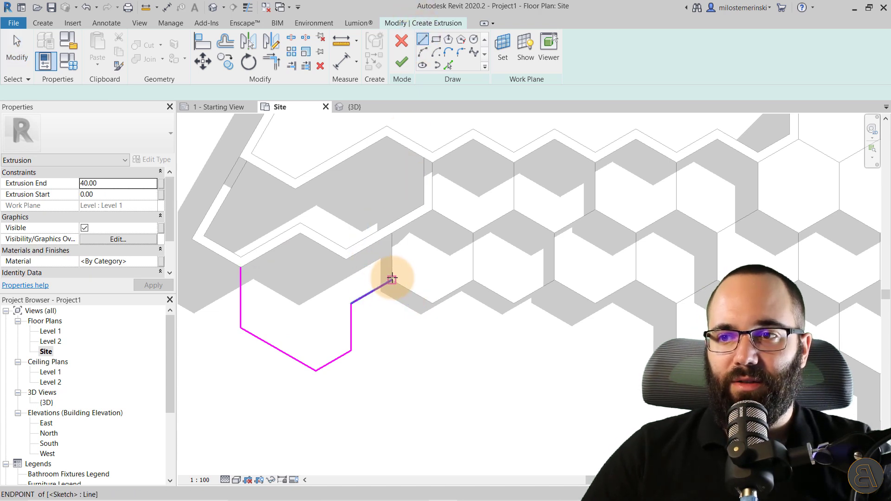
click(392, 278)
click(391, 233)
click(376, 242)
key(Escape)
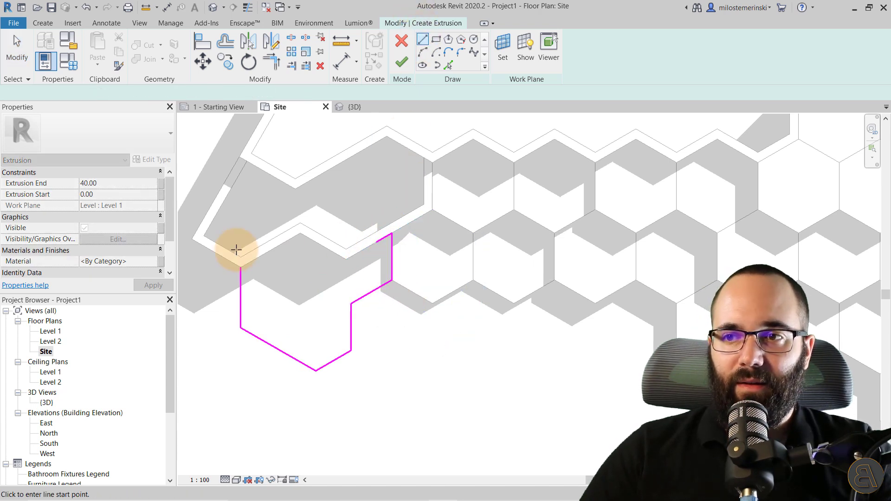
click(240, 268)
click(262, 254)
key(Escape)
key(Escape)
- Use Pick Lines with an offset of 15 to copy the whole outline chain to its inner side
click(448, 65)
text(15)
key(Return)
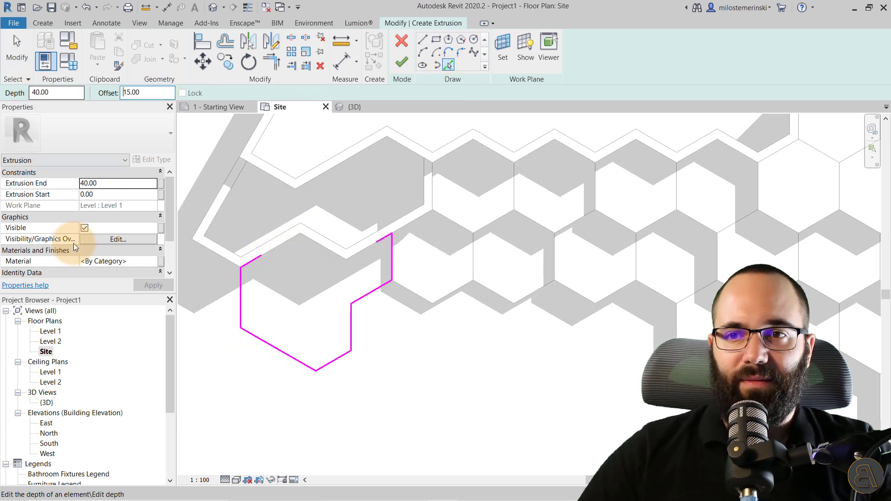
click(242, 302)
key(Tab)
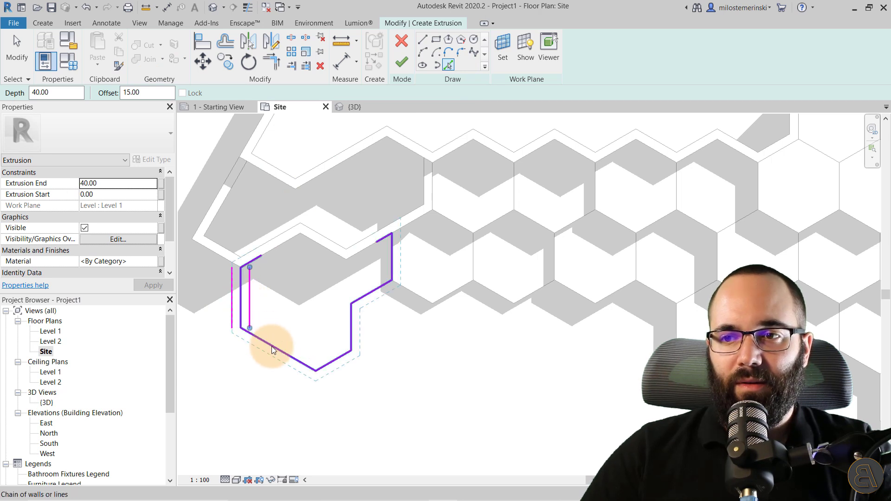
click(272, 344)
key(Escape)
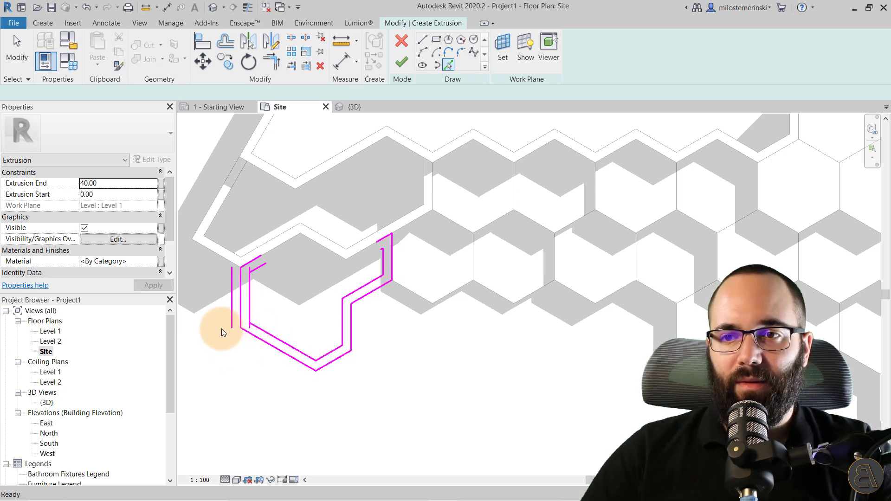
- Delete the stray outer vertical line, the duplicate inner vertical line and the short inner stubs at the offset chain's ends
click(230, 310)
key(Delete)
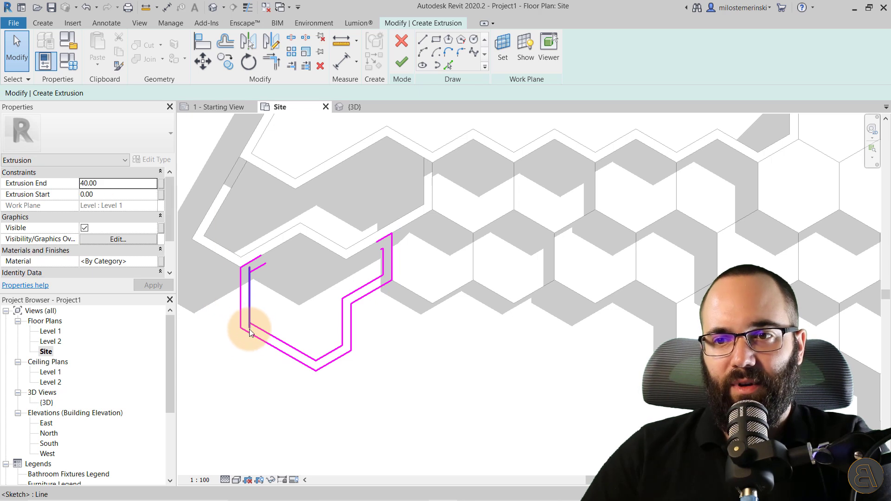
click(250, 325)
click(290, 309)
click(259, 267)
key(Delete)
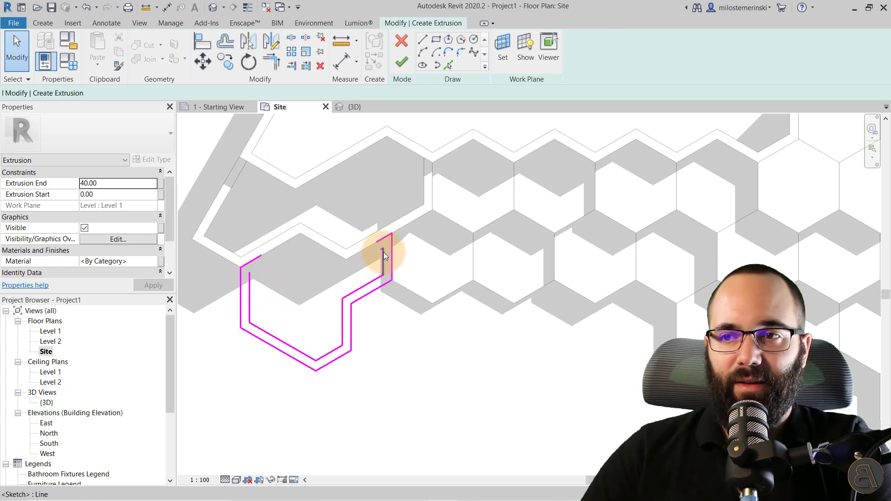
click(382, 248)
key(Delete)
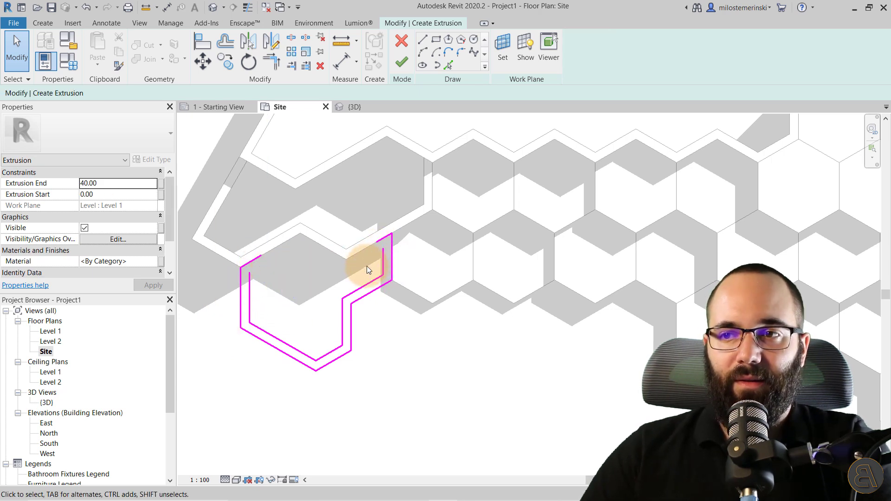
- Trim the inner outline to the short end segments at both ends and finish the border extrusion
click(265, 67)
click(244, 264)
click(249, 279)
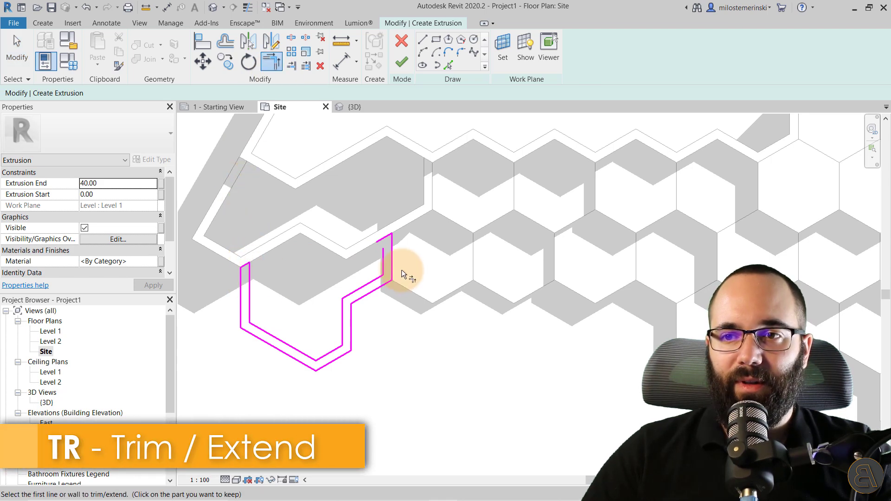
click(383, 260)
click(389, 235)
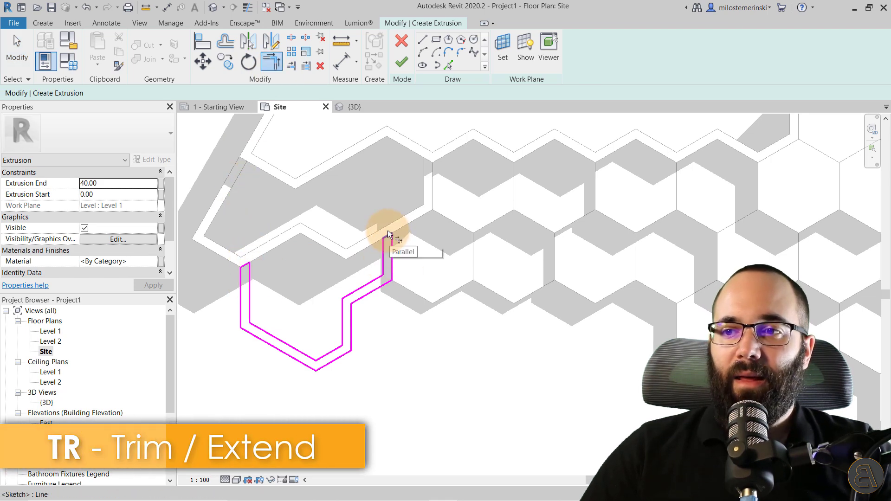
click(401, 65)
click(380, 303)
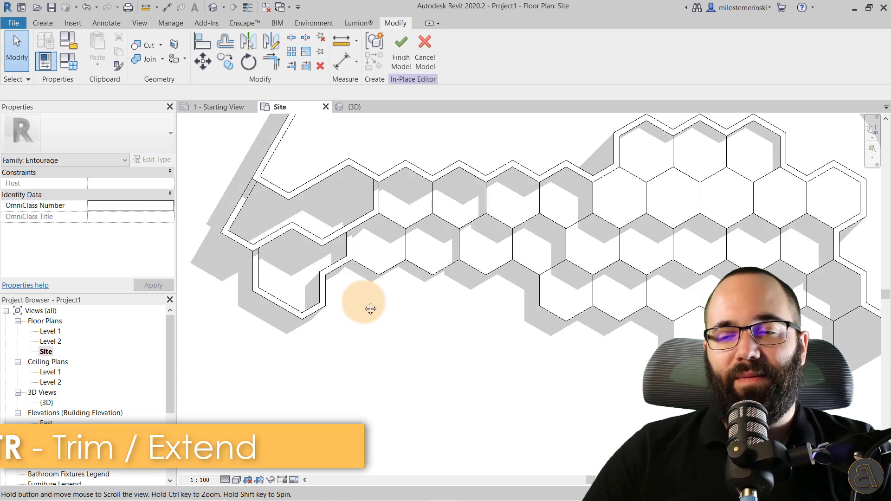
scroll(380, 302, down, 2)
- In the 3D view, select the raised frame and the two adjoining border extrusions together
click(355, 106)
shift+middle_drag(362, 218, 468, 298)
shift+middle_drag(363, 352, 375, 327)
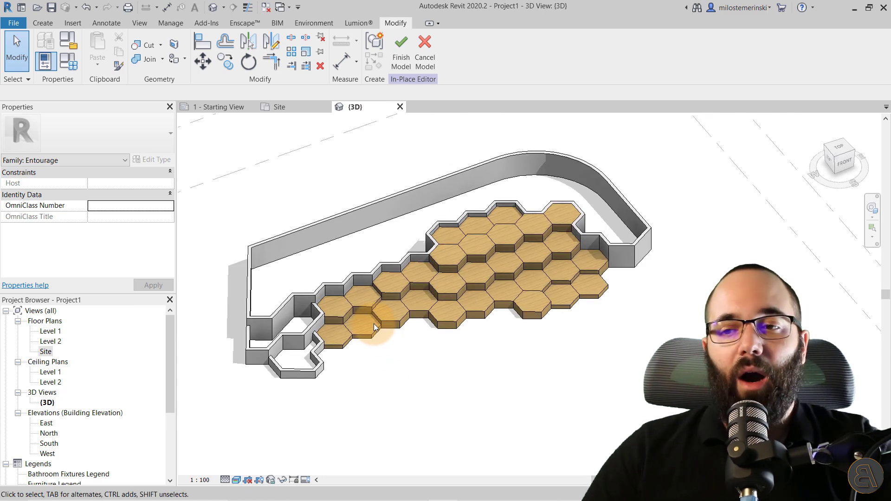
shift+middle_drag(311, 264, 303, 267)
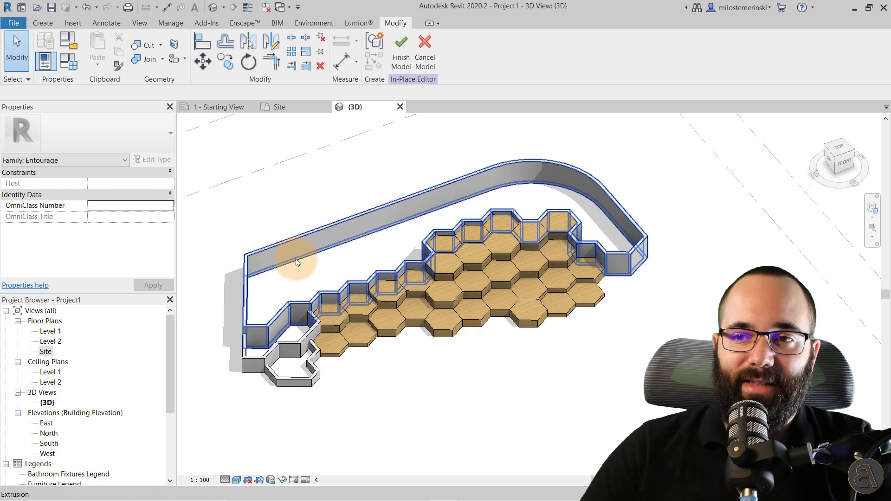
click(236, 261)
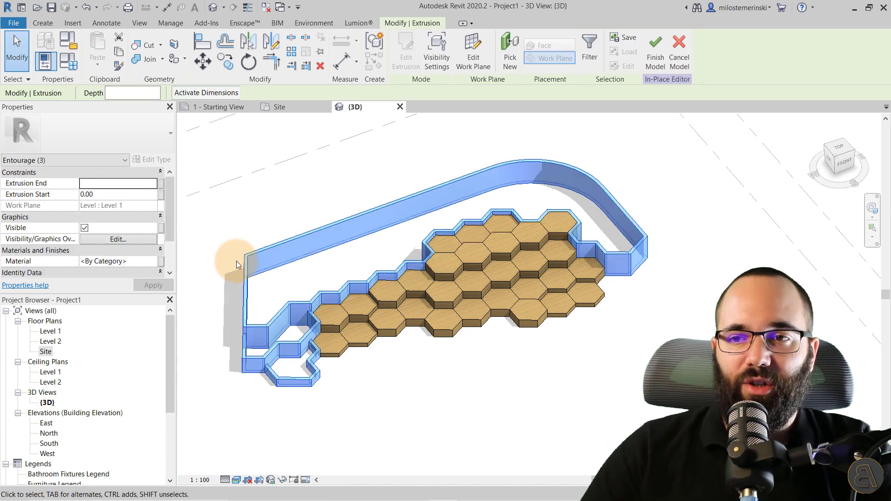
- Search the materials for "conc" and assign Concrete, Cast-in-Place gray to the three selected extrusions
click(151, 263)
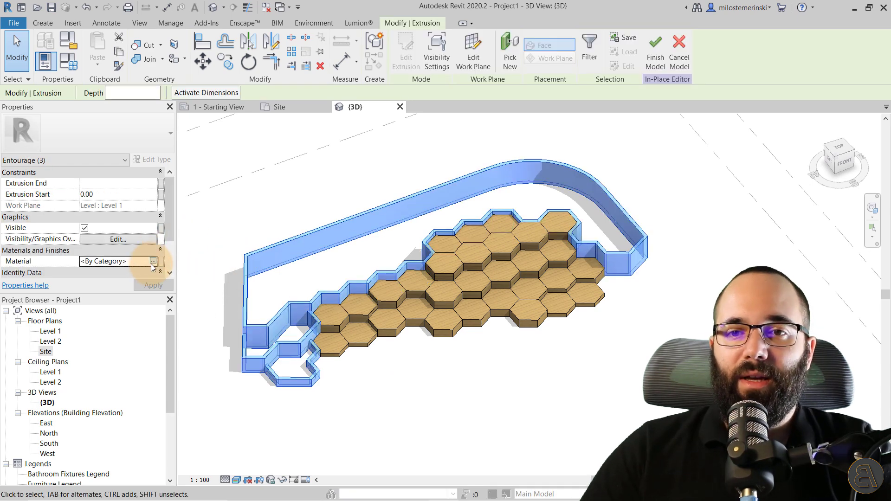
click(152, 262)
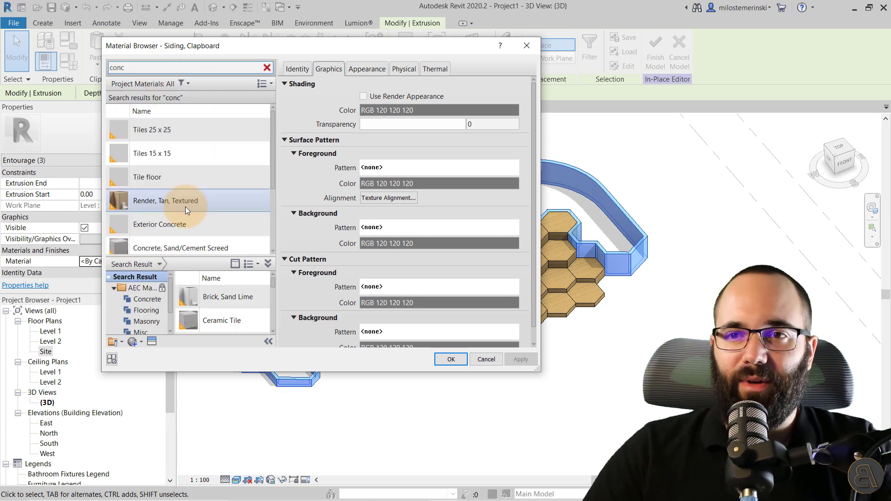
scroll(182, 183, down, 2)
click(204, 197)
click(194, 170)
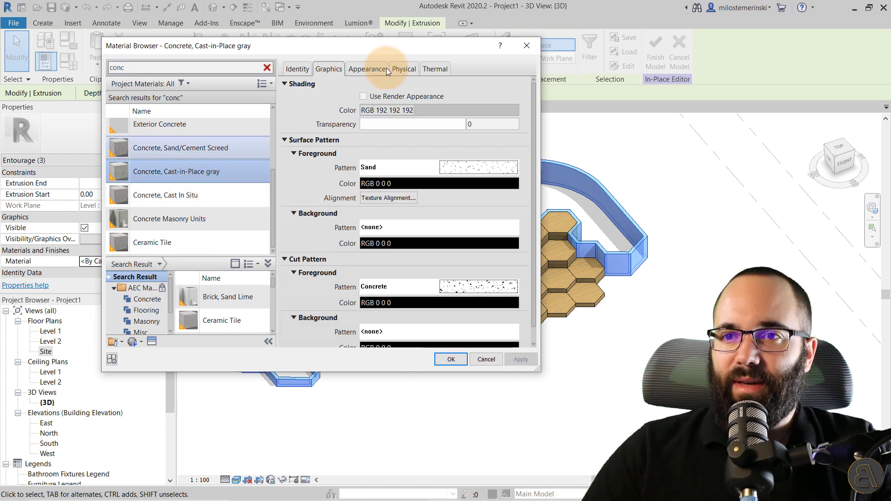
click(371, 69)
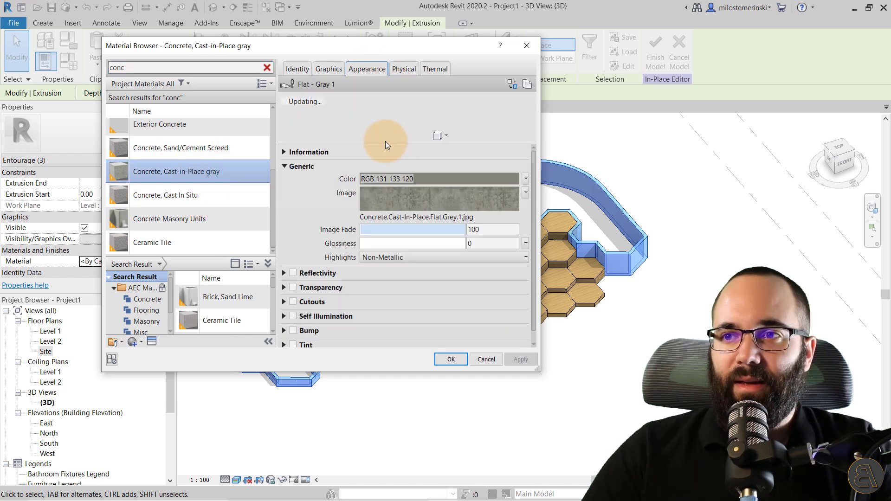
drag(378, 140, 358, 255)
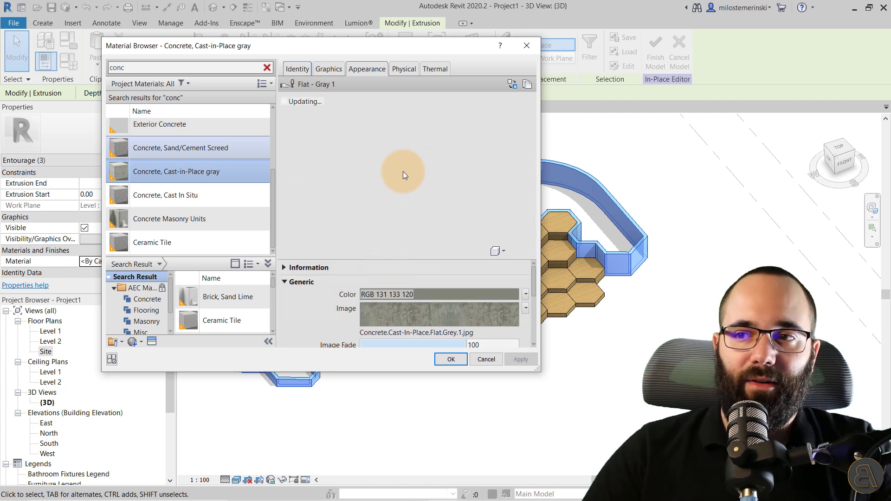
click(451, 360)
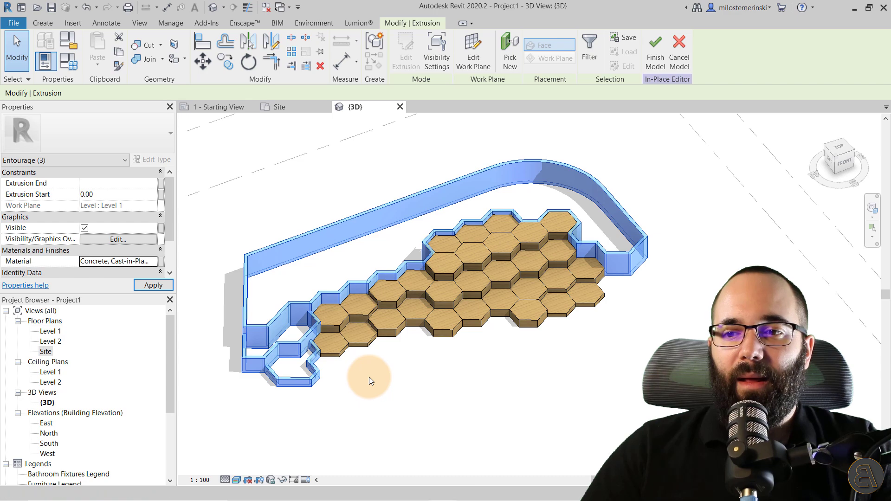
click(358, 369)
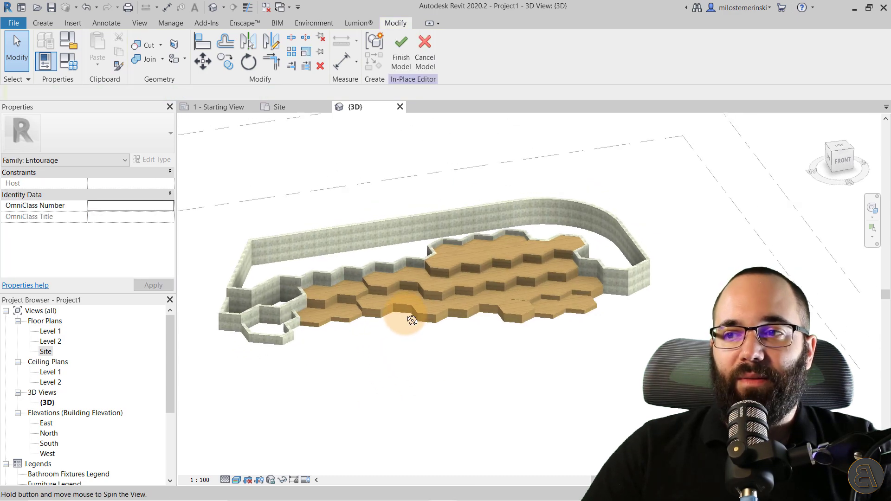
- Return to the Site floor plan at the raised frame's interior
scroll(318, 252, up, 6)
scroll(392, 299, down, 8)
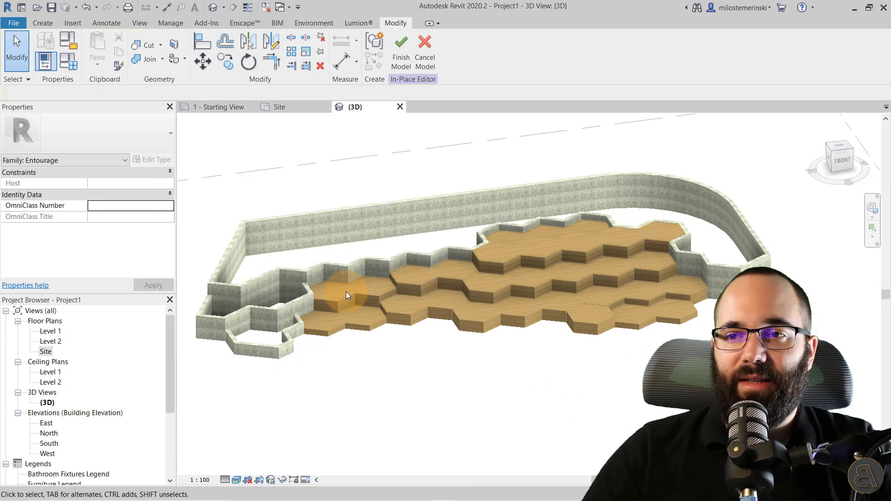
click(270, 108)
middle_drag(348, 223, 339, 299)
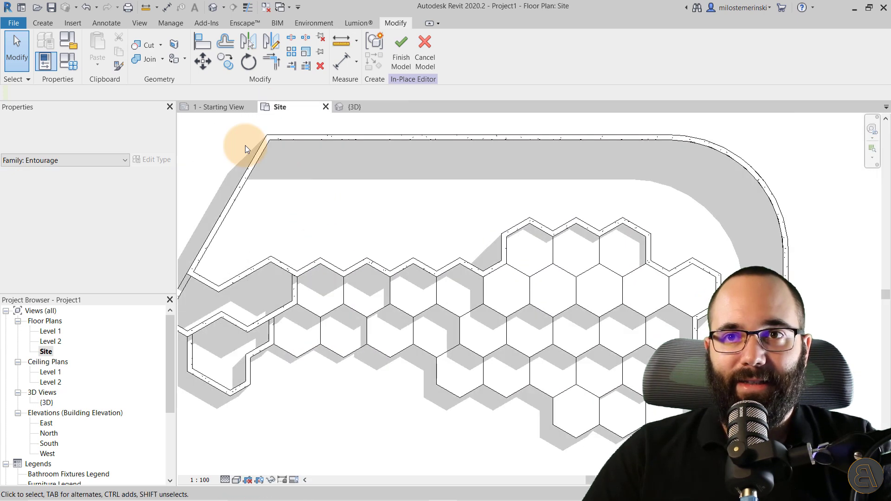
- Create an extrusion from the chain of inner edges of the large planter wall in the Site plan, keeping the 40 depth
click(43, 23)
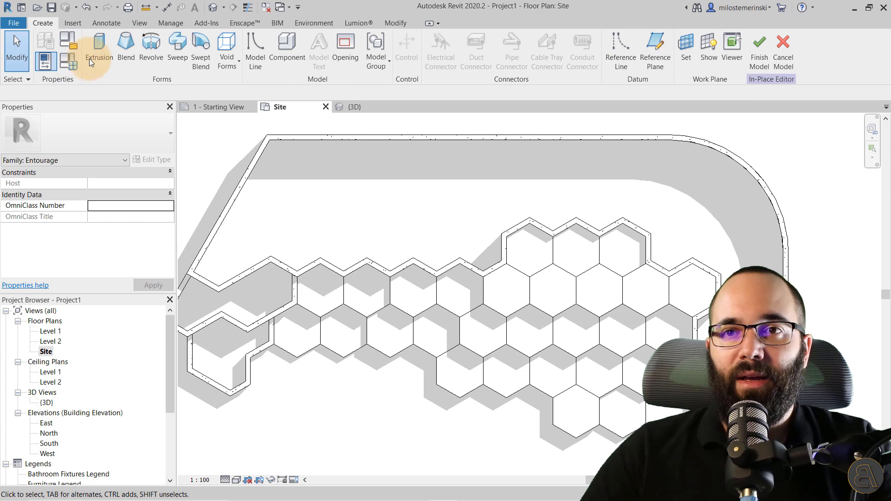
click(448, 65)
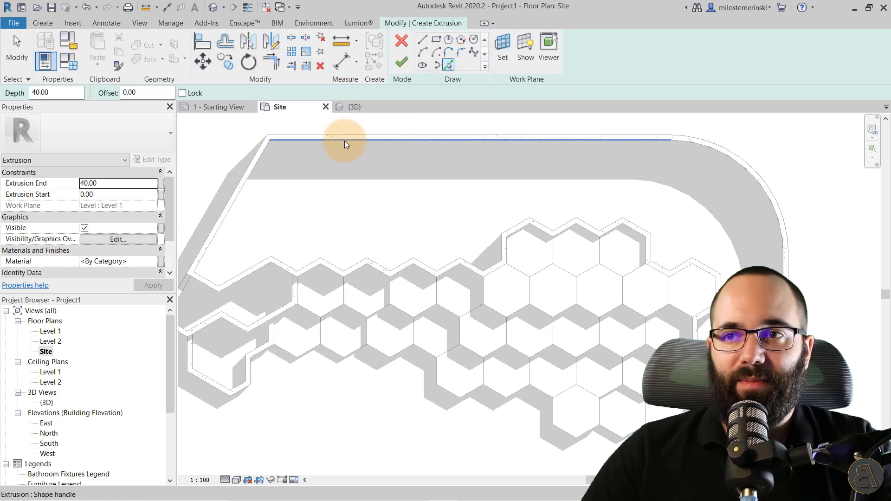
key(Tab)
click(345, 140)
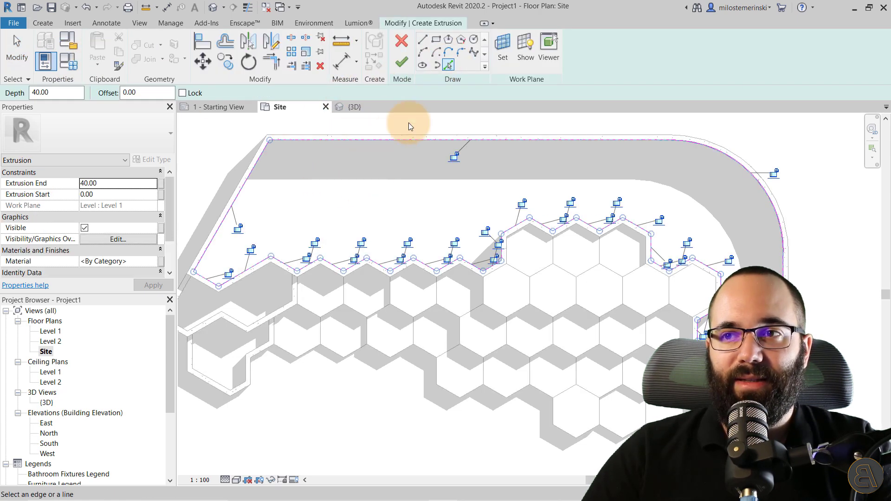
click(402, 63)
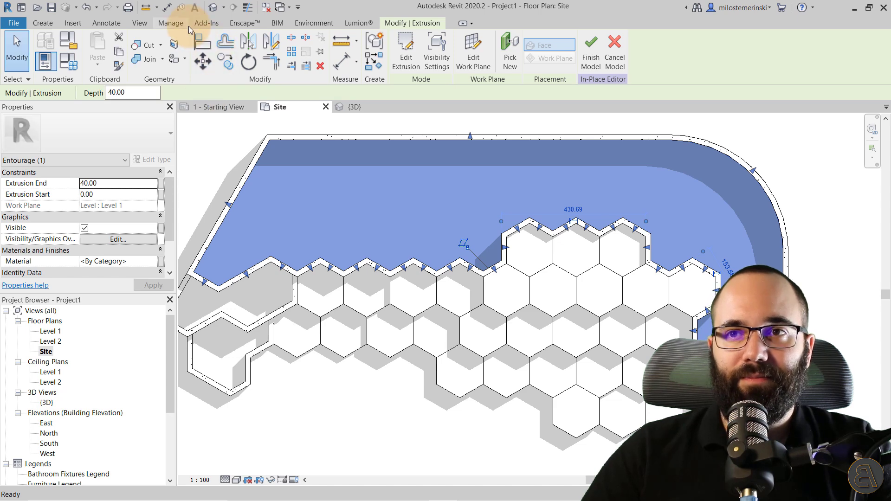
- Set the large planter fill's extrusion end to 110 and deselect it in the 3D view
click(360, 109)
shift+middle_drag(405, 210, 342, 176)
click(333, 141)
click(114, 182)
text(110)
click(153, 285)
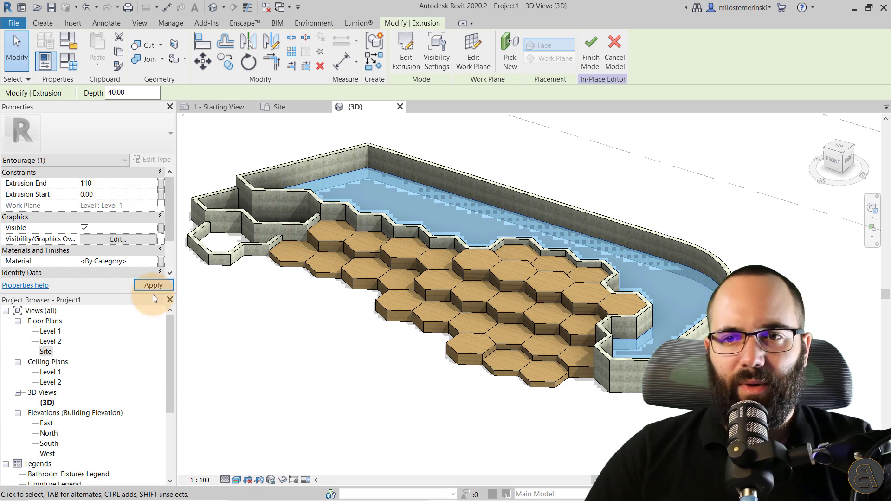
click(311, 344)
mouse_move(310, 344)
shift+middle_down()
mouse_move(298, 348)
mouse_move(307, 341)
shift+middle_up()
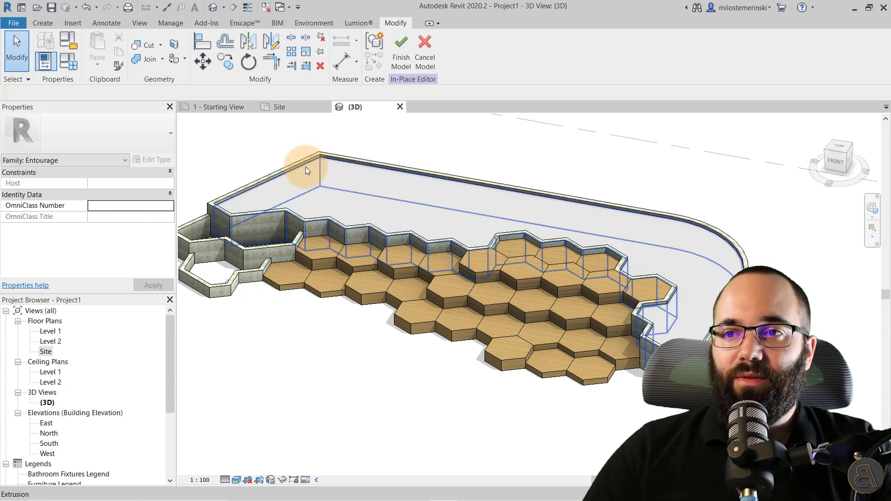
- Start a second extrusion in the Site plan and pick the inner wall edges around the middle planter as its sketch boundary
click(284, 110)
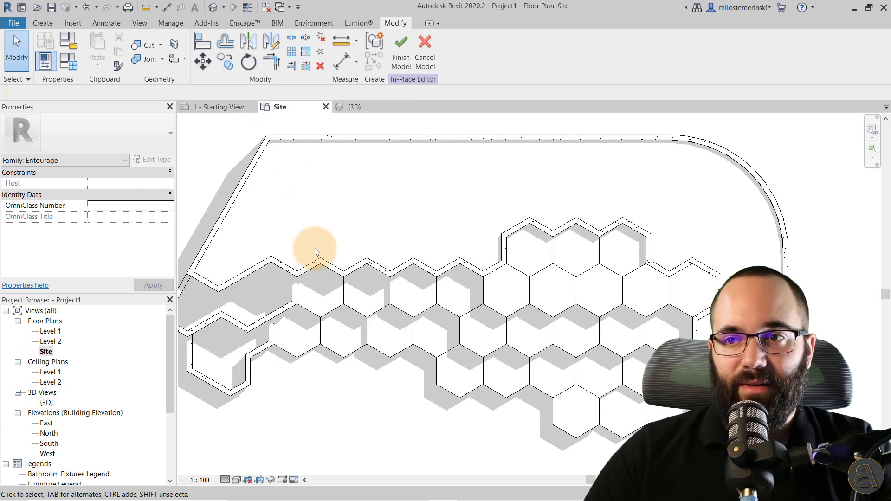
scroll(341, 212, up, 4)
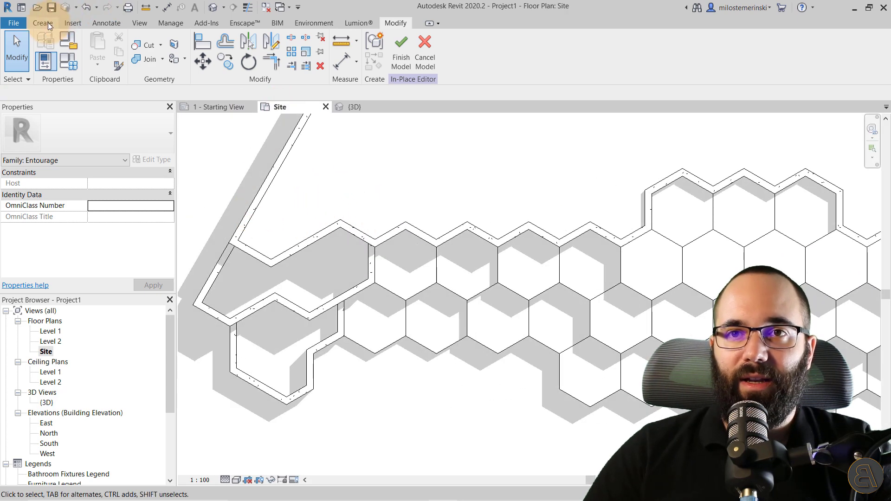
click(48, 23)
click(101, 57)
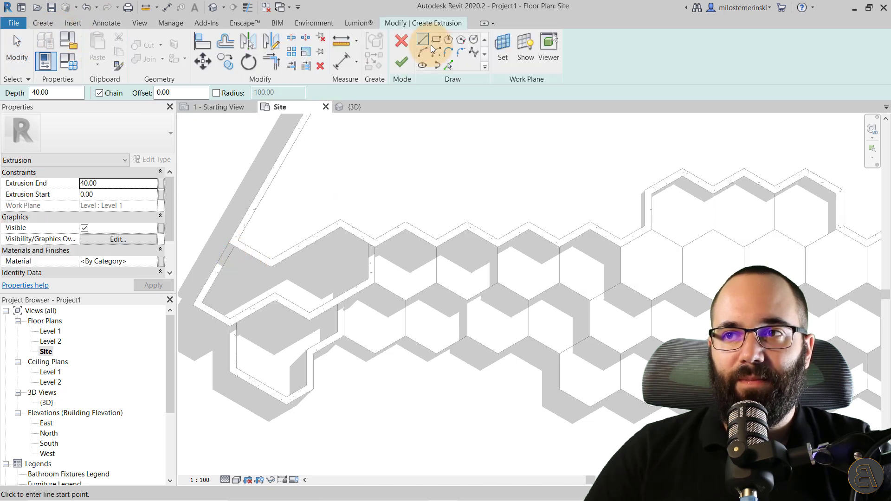
click(448, 65)
key(Tab)
key(Tab)
key(Tab)
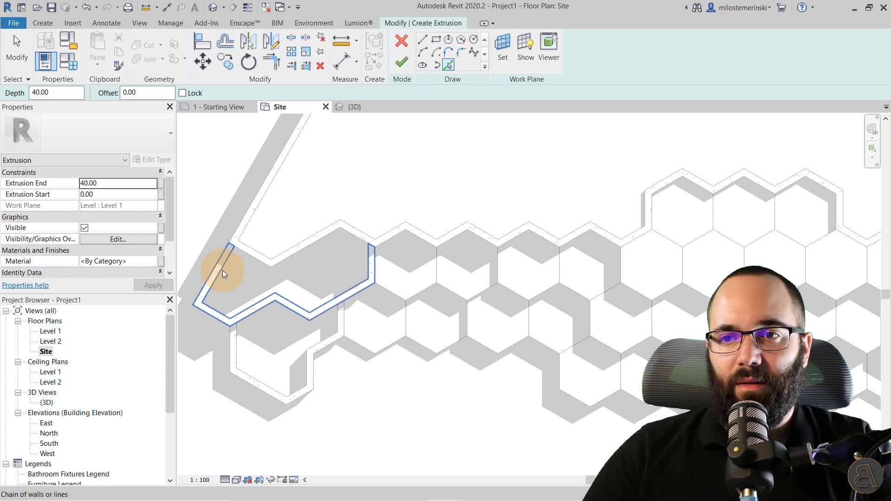
click(248, 260)
click(291, 255)
click(349, 236)
click(369, 263)
click(352, 288)
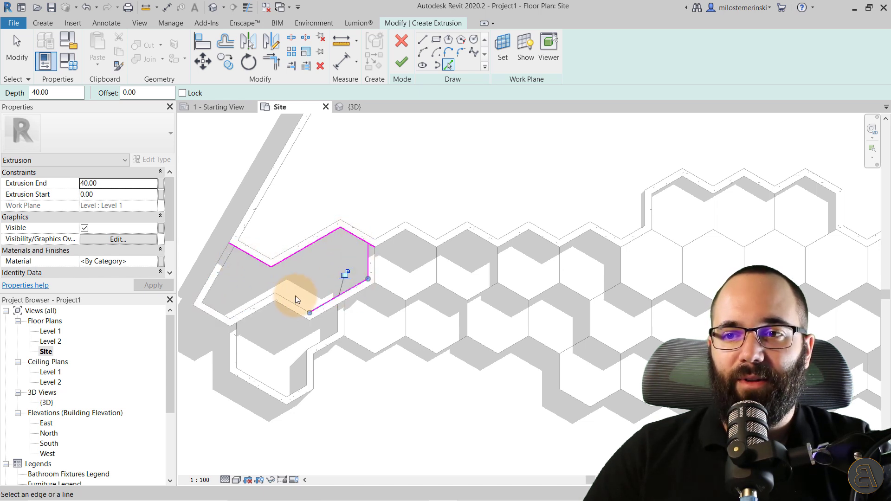
click(288, 299)
click(257, 303)
click(212, 307)
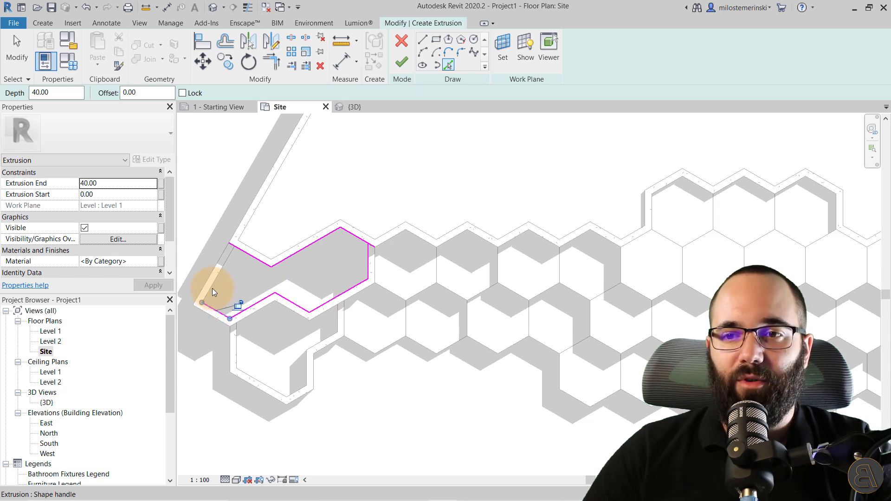
- Trim the overlapping sketch lines at the middle planter's upper corners into a closed loop and finish the extrusion
key(t)
key(r)
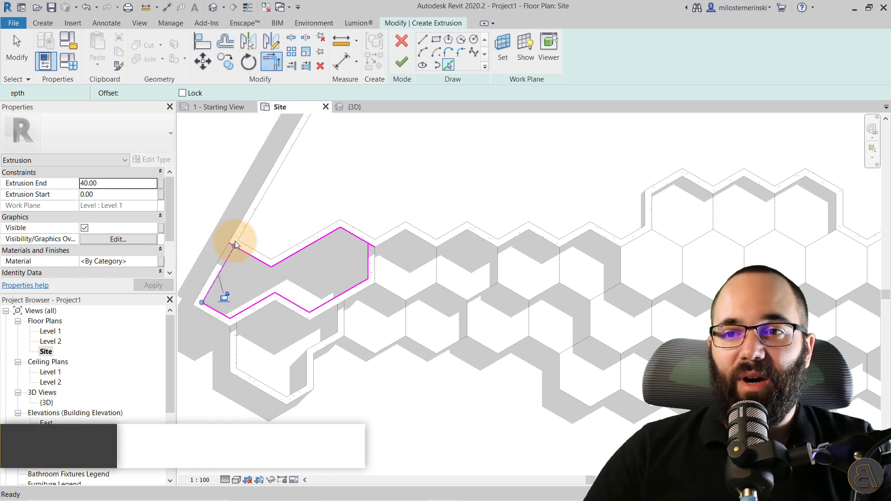
click(363, 241)
click(367, 254)
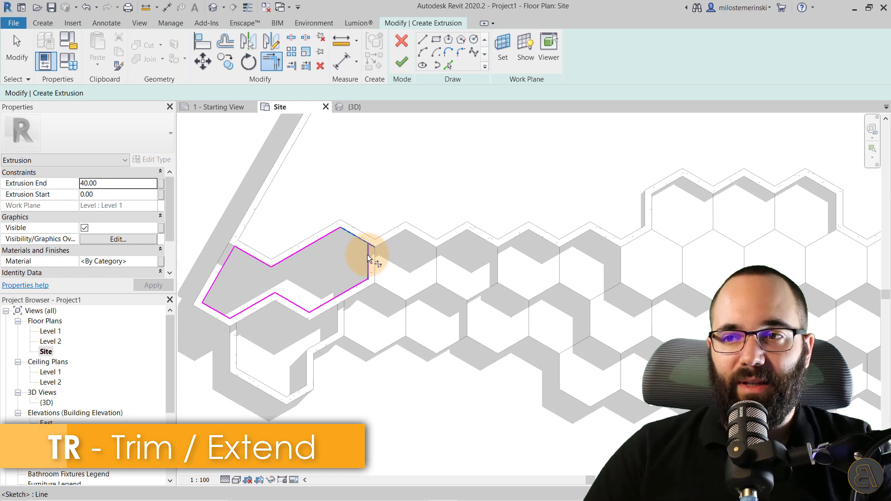
click(402, 62)
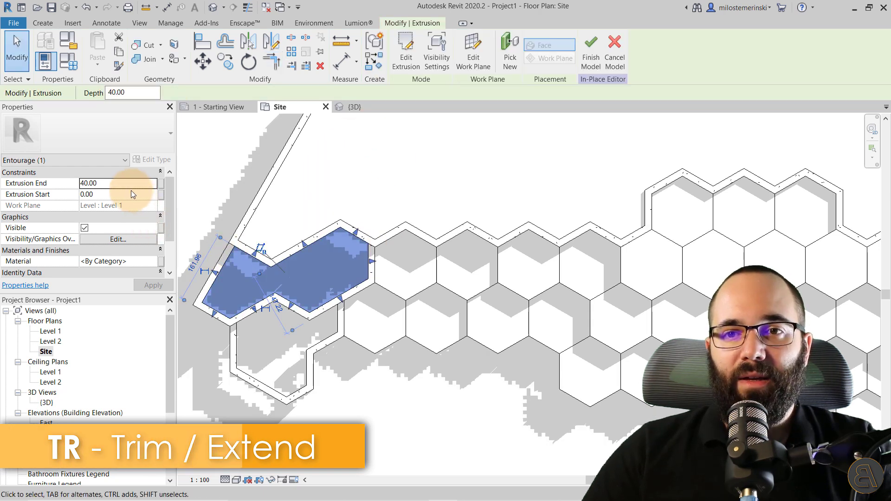
- Set the middle planter fill's extrusion end to 70 and check it in the 3D view
click(118, 183)
text(70)
key(Return)
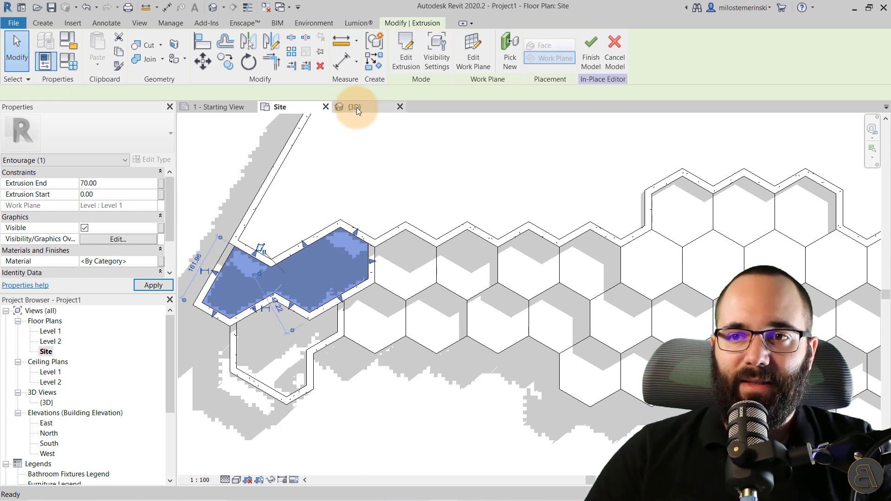
click(354, 107)
shift+middle_drag(383, 294, 370, 290)
middle_drag(221, 322, 324, 338)
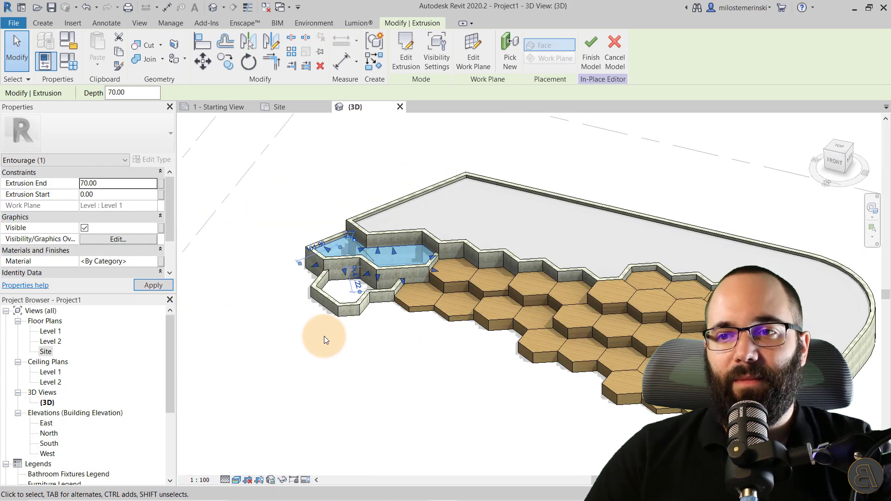
click(324, 338)
scroll(358, 265, up, 3)
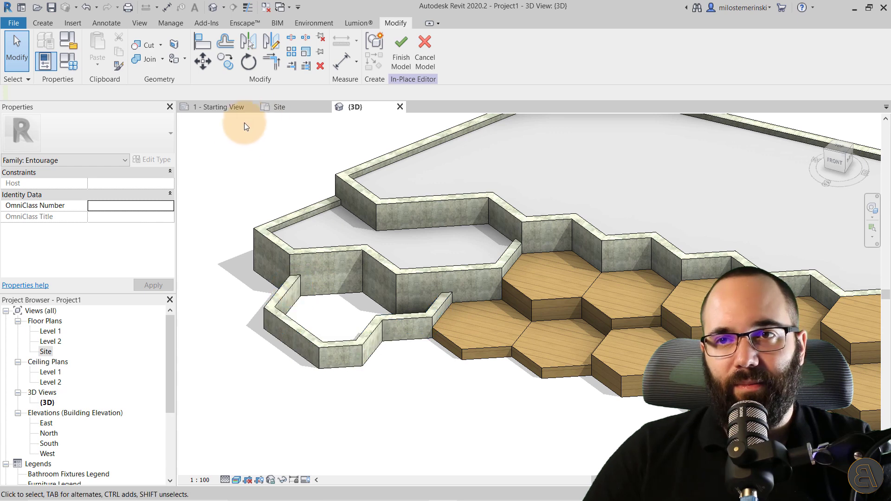
- Start a third extrusion in the Site plan and pick the wall edges enclosing the smallest, lowest planter as its boundary
click(289, 107)
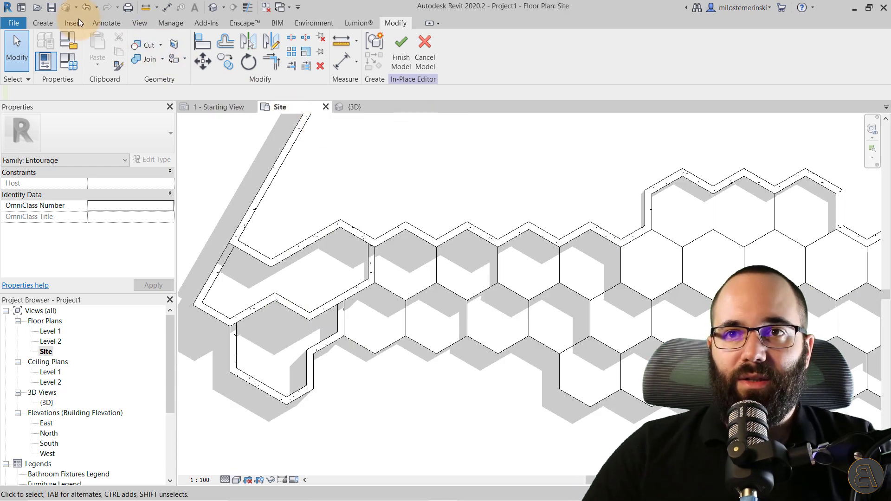
click(45, 24)
click(91, 46)
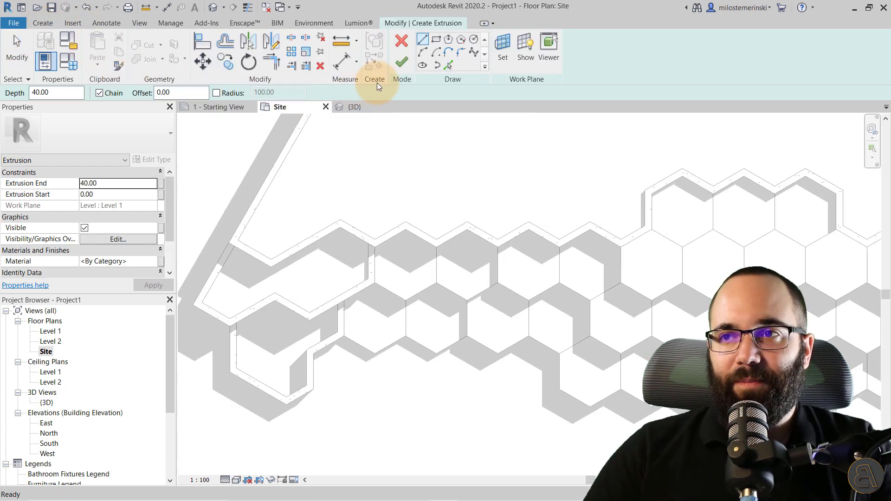
click(448, 66)
click(237, 344)
click(254, 313)
click(290, 312)
click(328, 313)
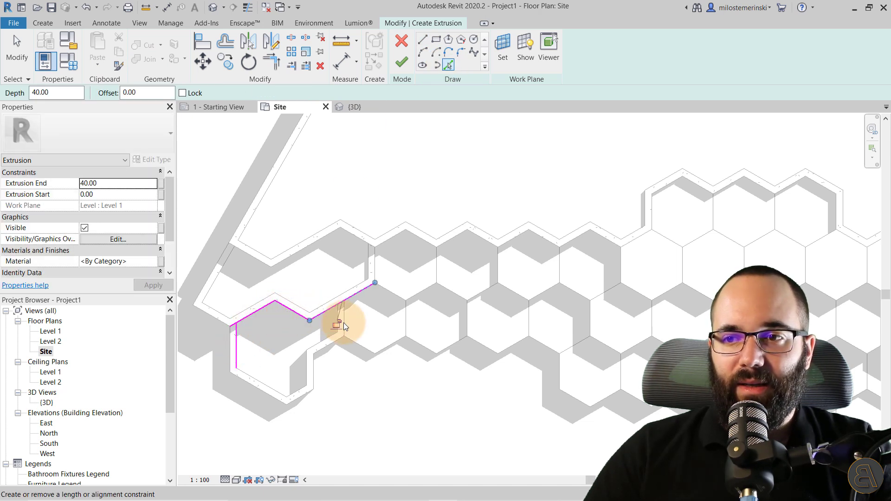
click(323, 340)
click(306, 366)
click(294, 394)
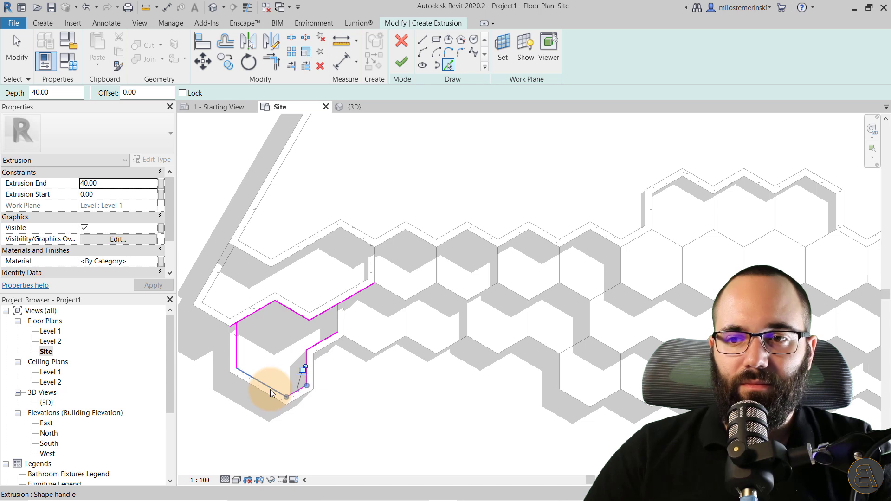
click(270, 389)
- Trim the overhanging sketch lines at the smallest planter's corners and finish its extrusion
key(Escape)
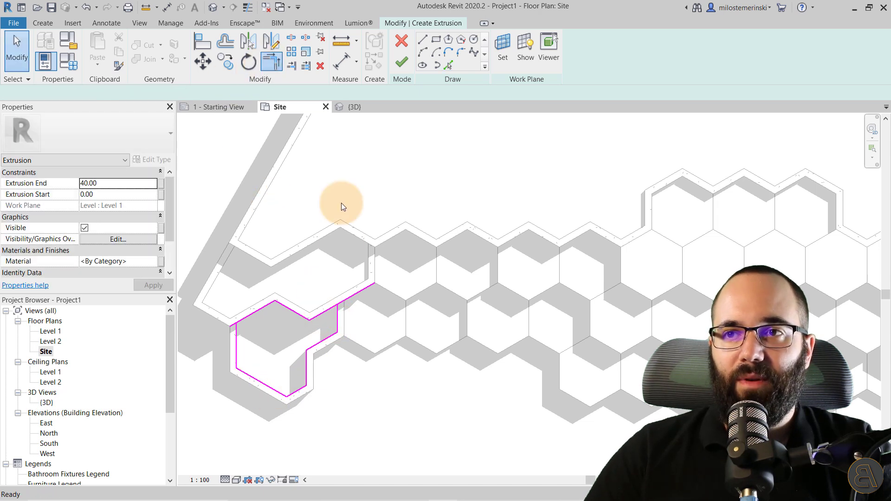
click(337, 314)
click(330, 309)
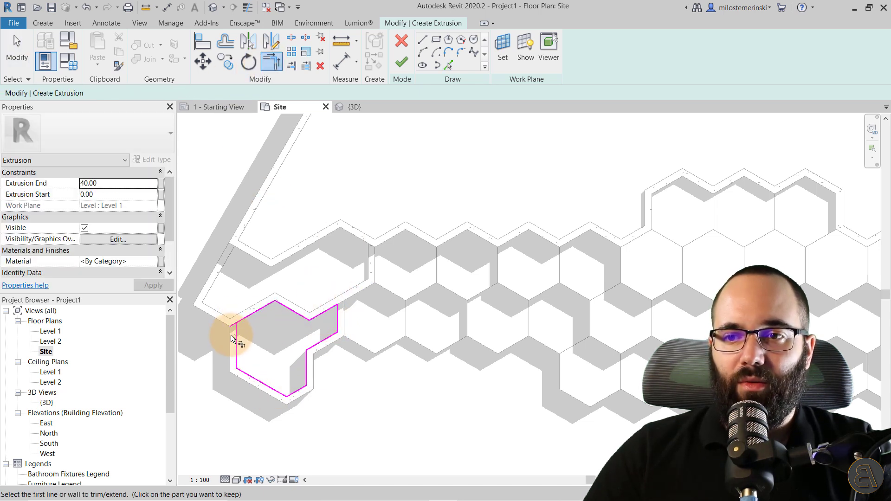
click(397, 67)
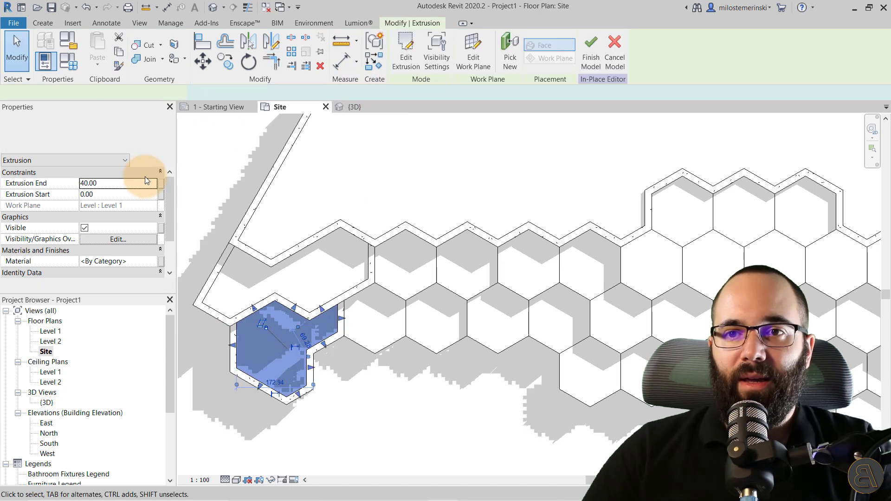
- Set the smallest planter fill's extrusion end to 30 and view it in 3D
click(128, 183)
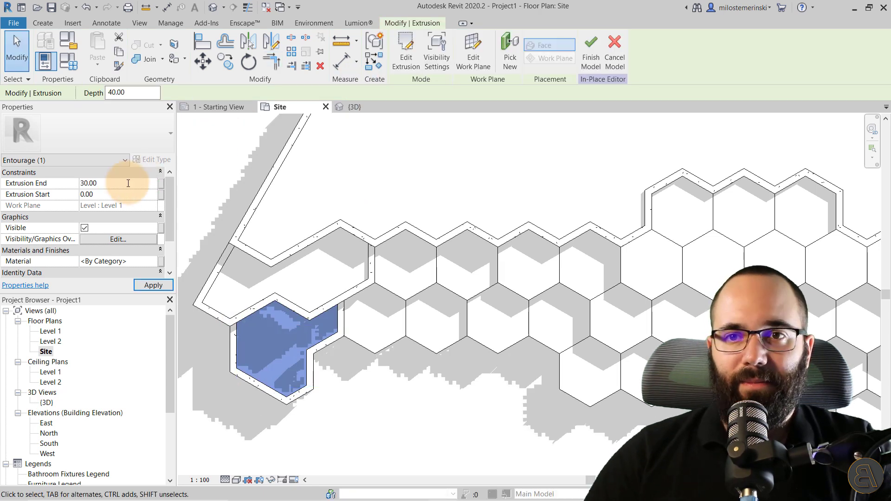
click(152, 286)
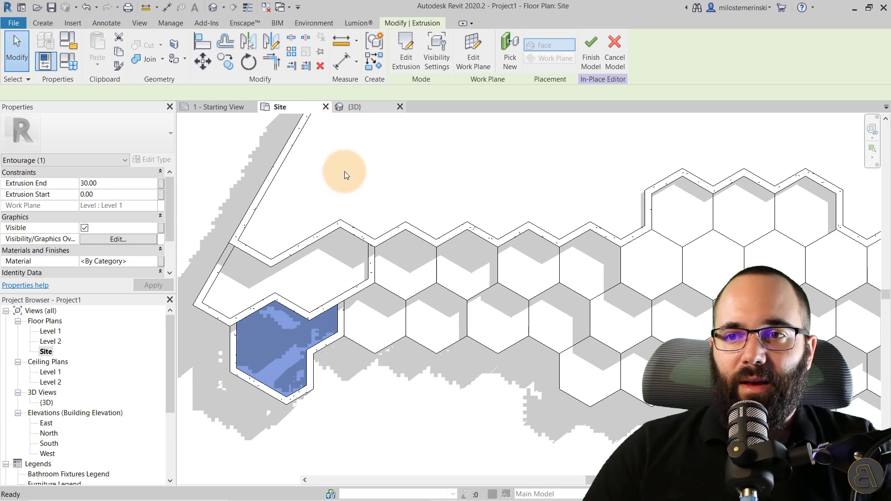
click(354, 107)
shift+middle_drag(394, 288, 392, 327)
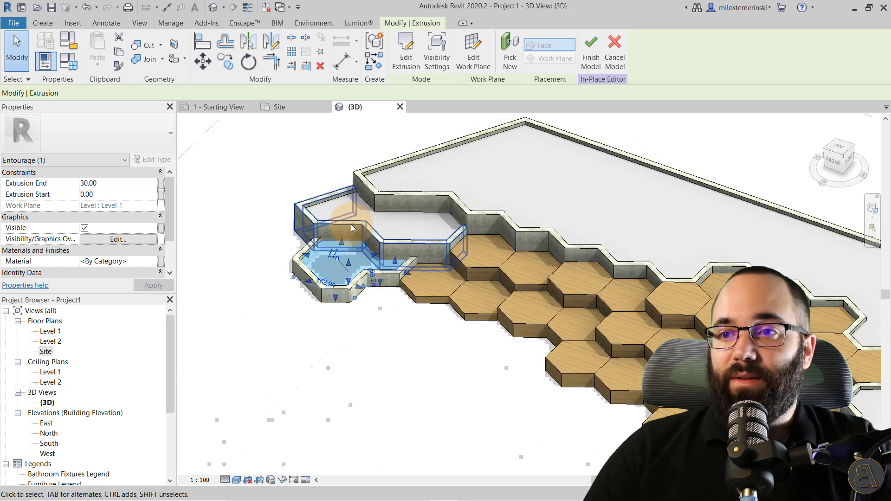
- Select all three planter fill extrusions together, search the materials for "grass" and assign them the Plant material
ctrl+click(344, 198)
ctrl+click(381, 177)
scroll(339, 222, down, 1)
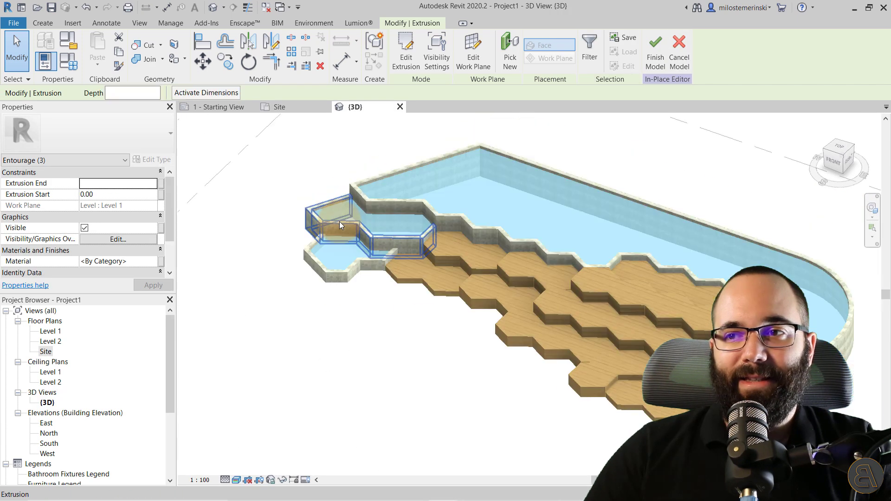
click(159, 262)
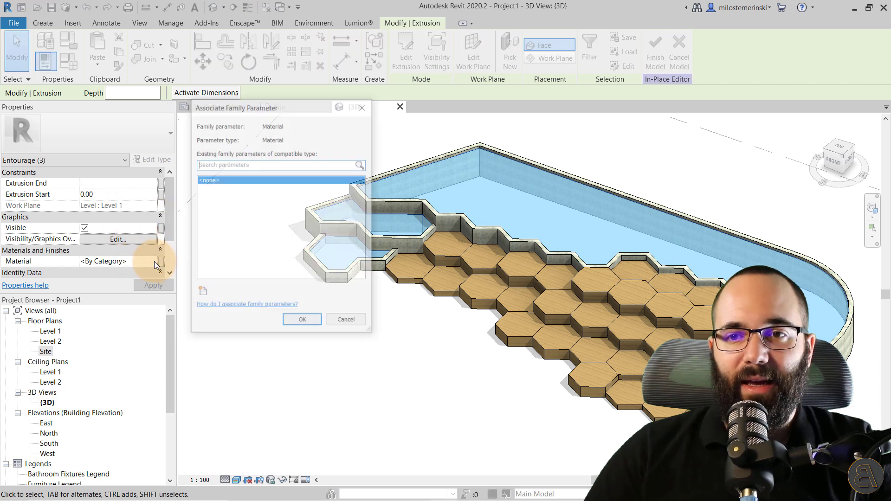
click(345, 318)
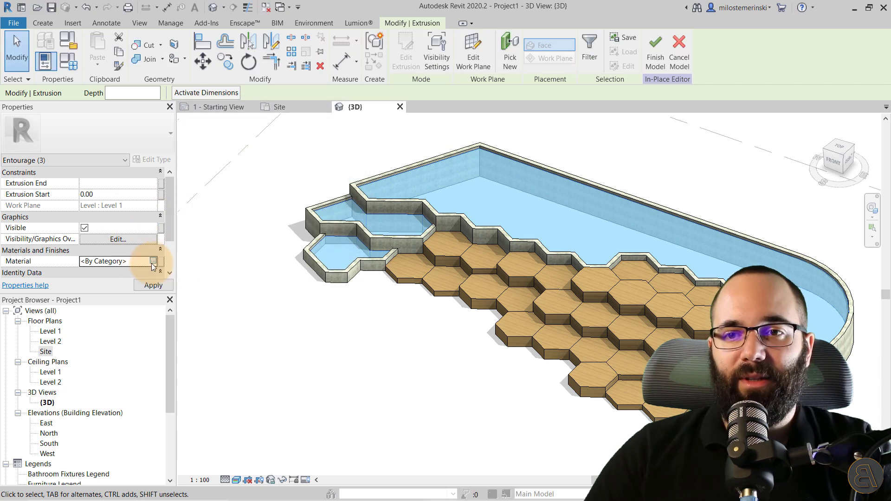
click(152, 261)
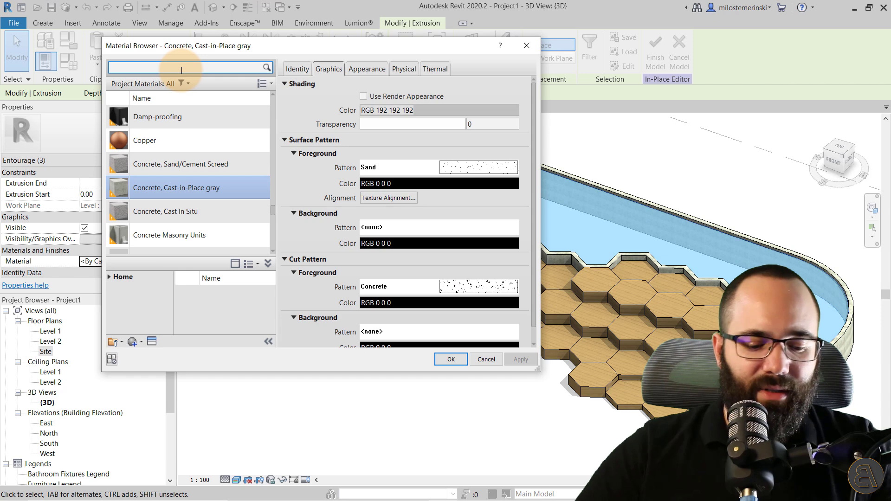
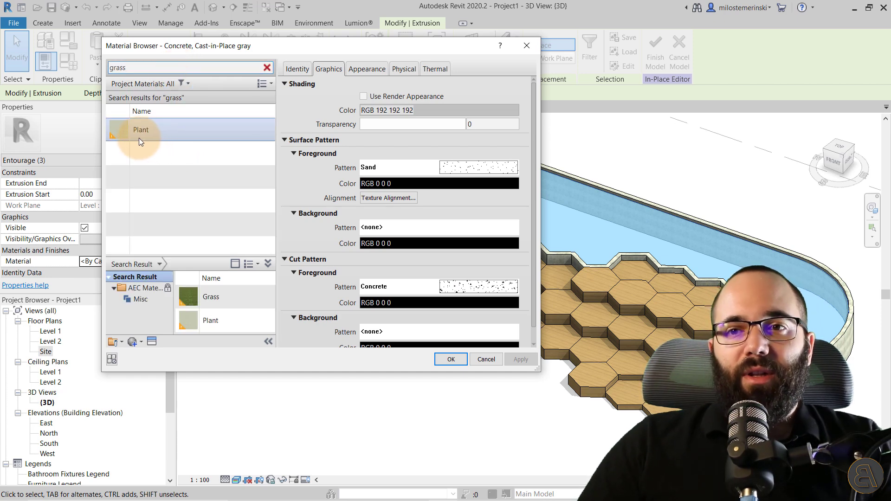
click(157, 139)
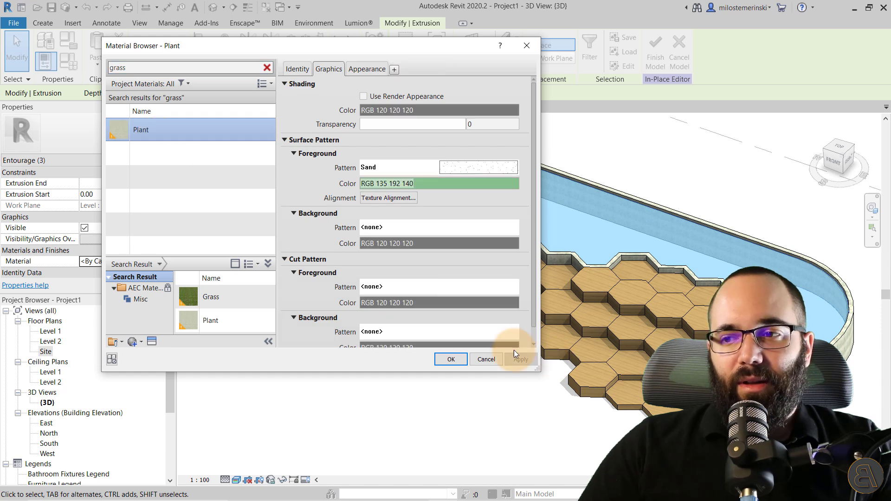
click(450, 360)
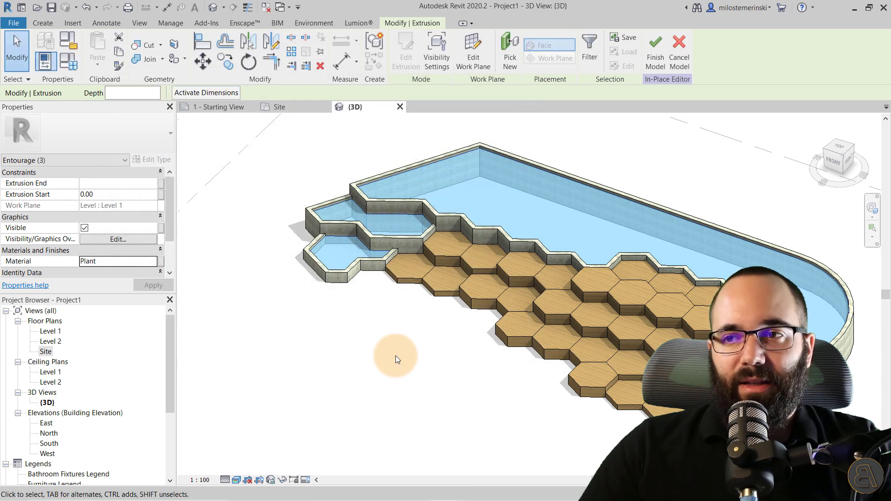
- Return to the Site plan, close the Starting View and finish the in-place seating model
click(390, 330)
shift+middle_drag(457, 381, 388, 359)
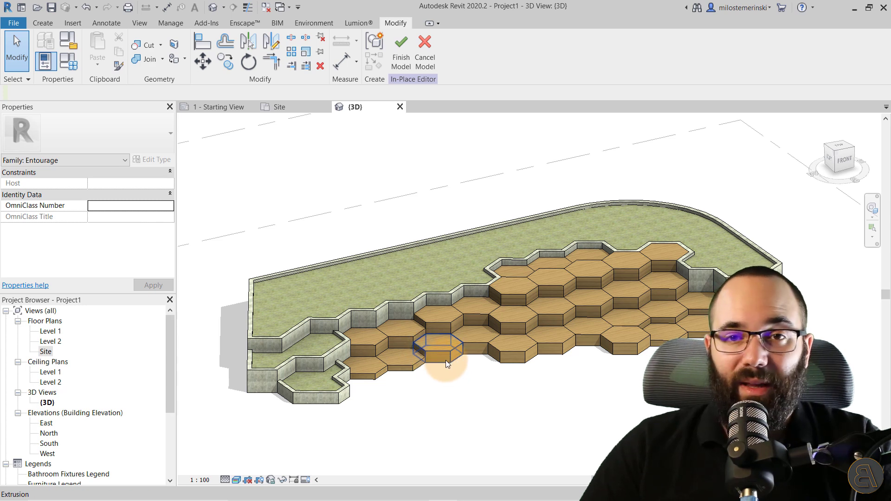
shift+middle_drag(427, 395, 321, 395)
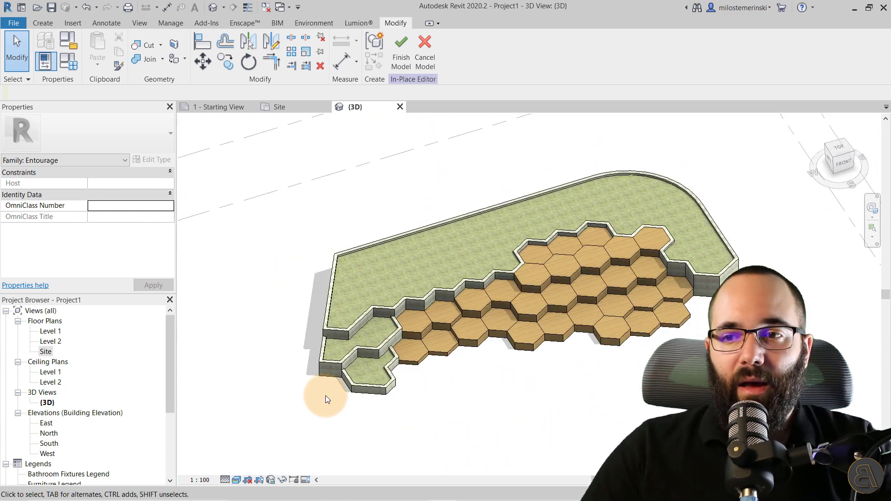
middle_drag(297, 328, 296, 322)
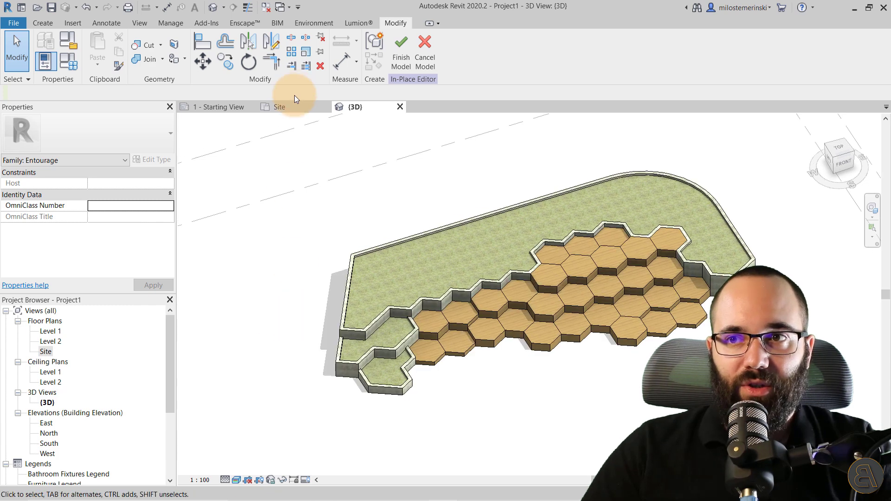
click(278, 107)
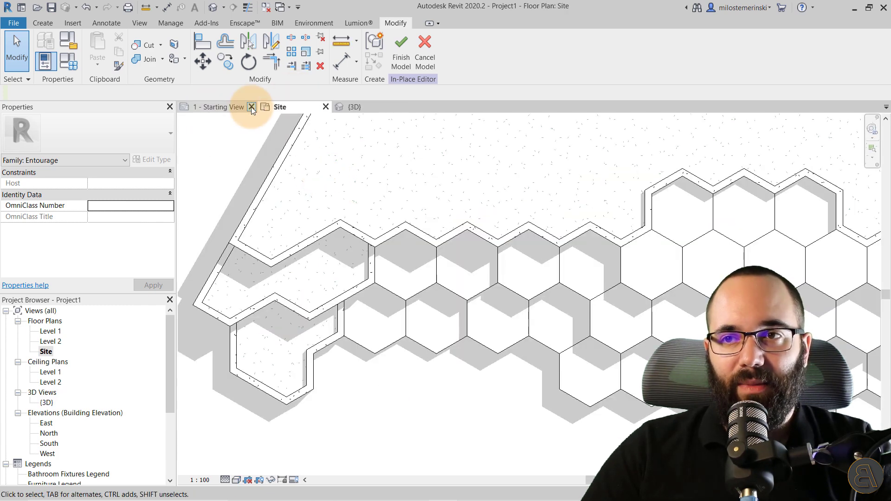
click(251, 107)
scroll(404, 254, down, 5)
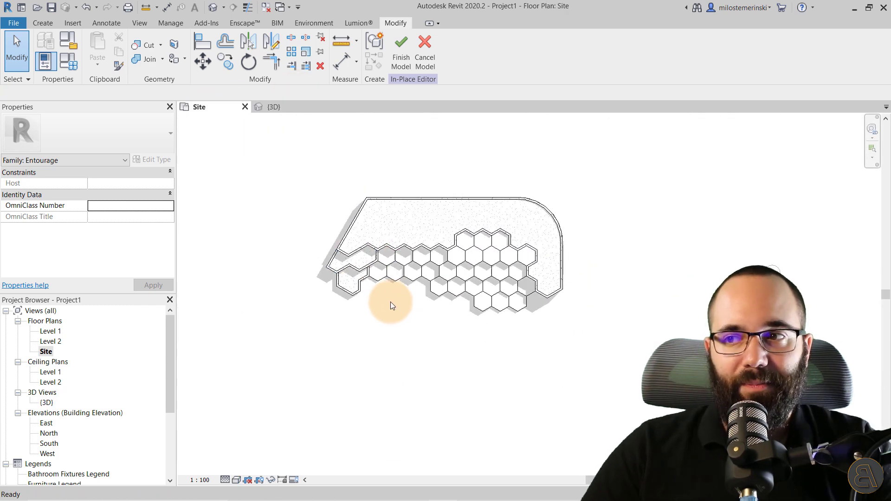
click(39, 26)
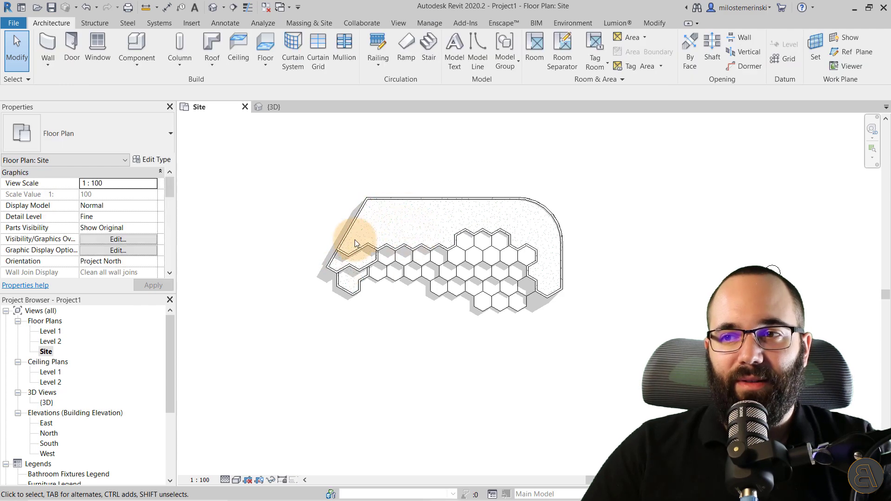
- Start a floor of type Exterior Concrete with its boundary picked from existing lines
scroll(461, 233, up, 3)
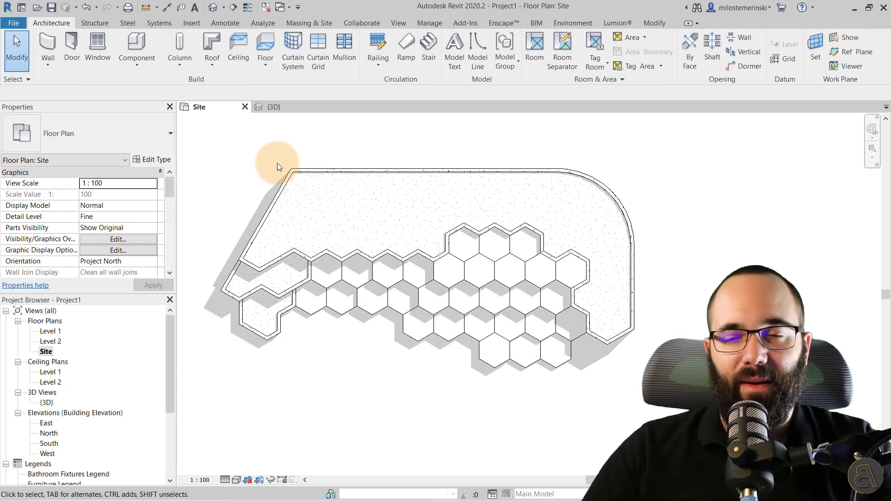
click(257, 44)
click(93, 137)
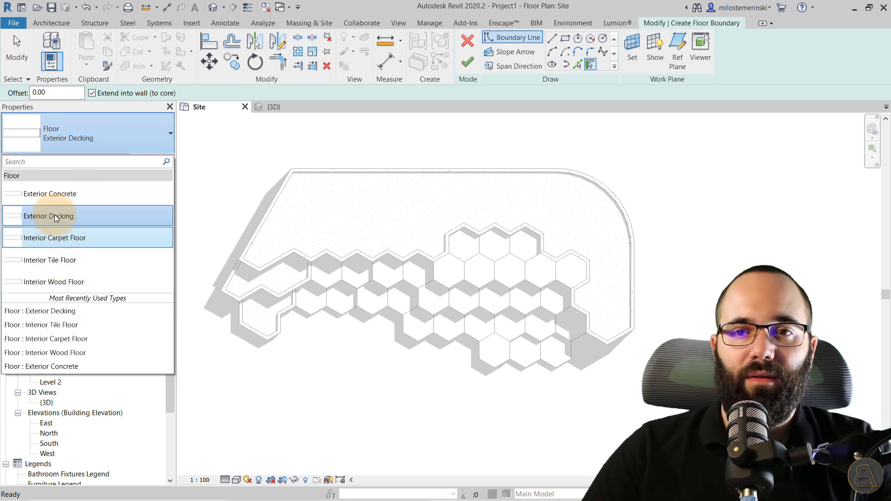
click(58, 194)
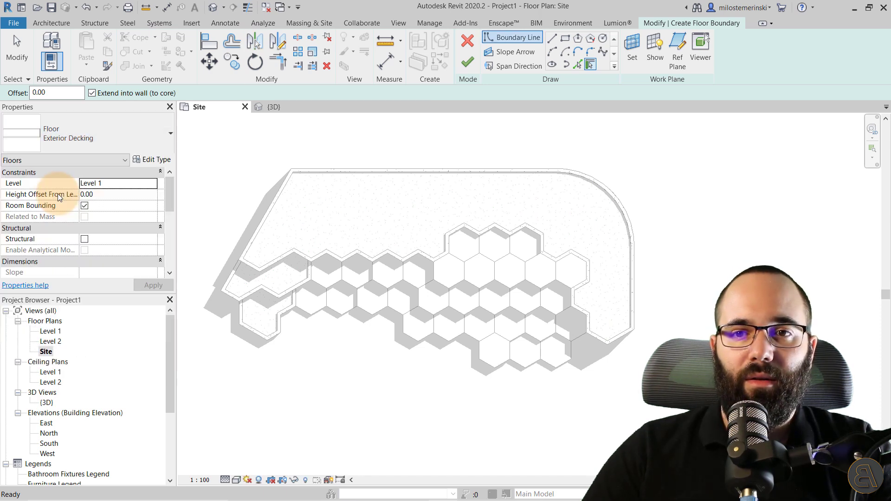
click(578, 64)
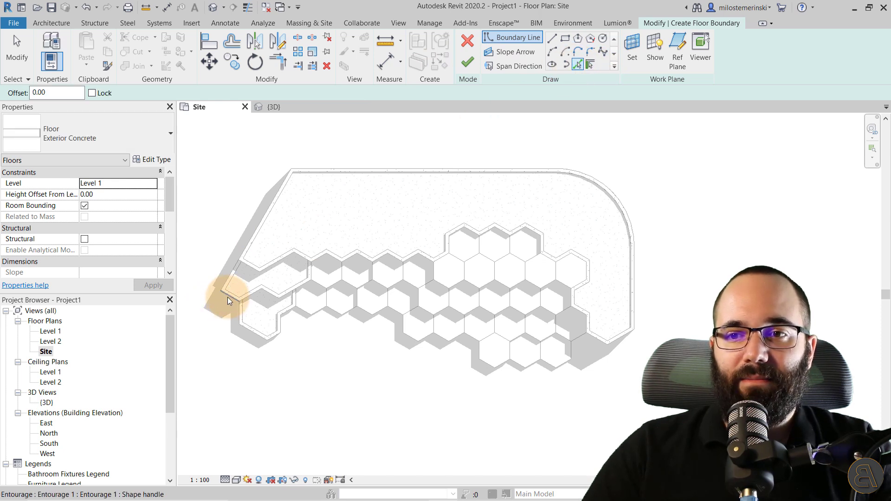
- Pick the smallest planter's outer edges and the front edges of the adjoining hexagon steps as floor boundary lines
click(243, 330)
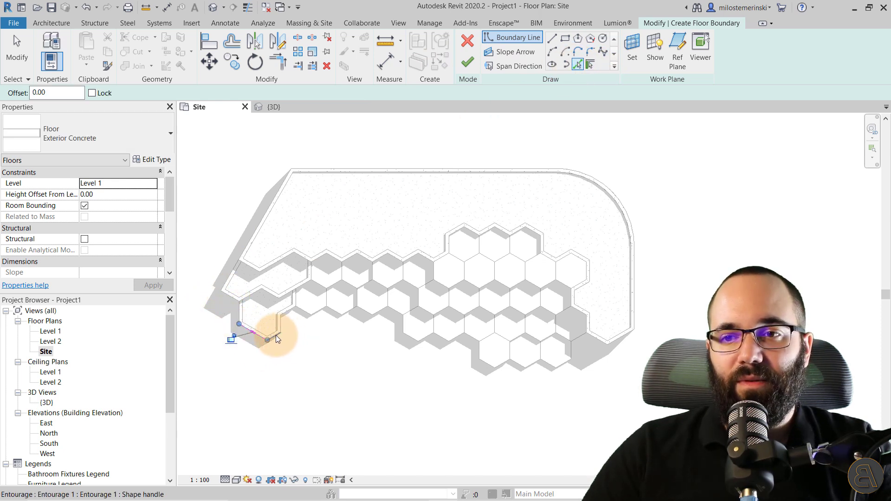
click(281, 330)
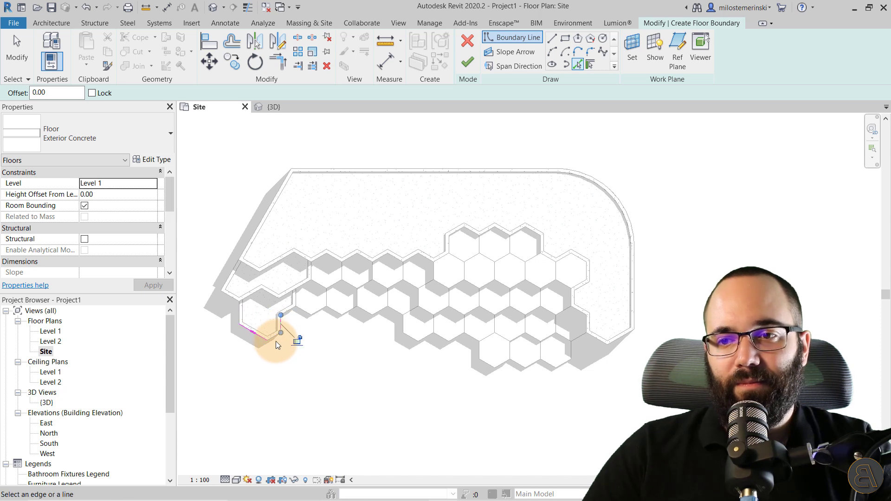
drag(290, 313, 301, 316)
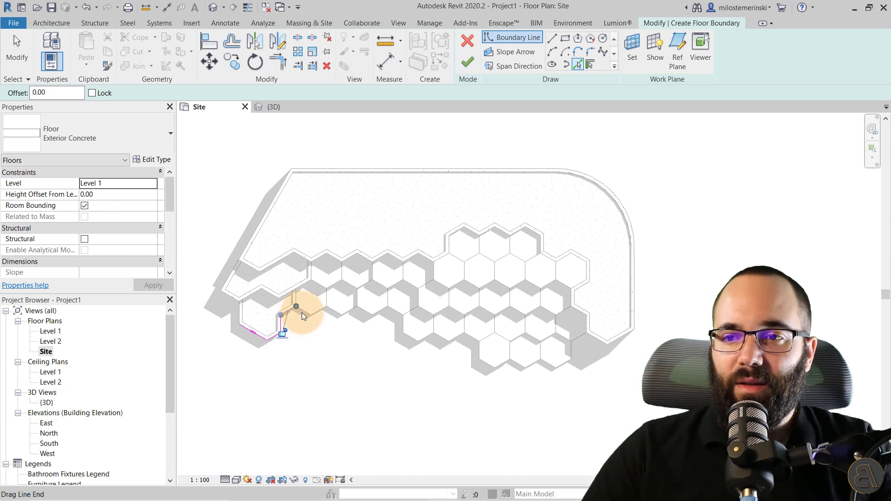
click(322, 311)
click(338, 313)
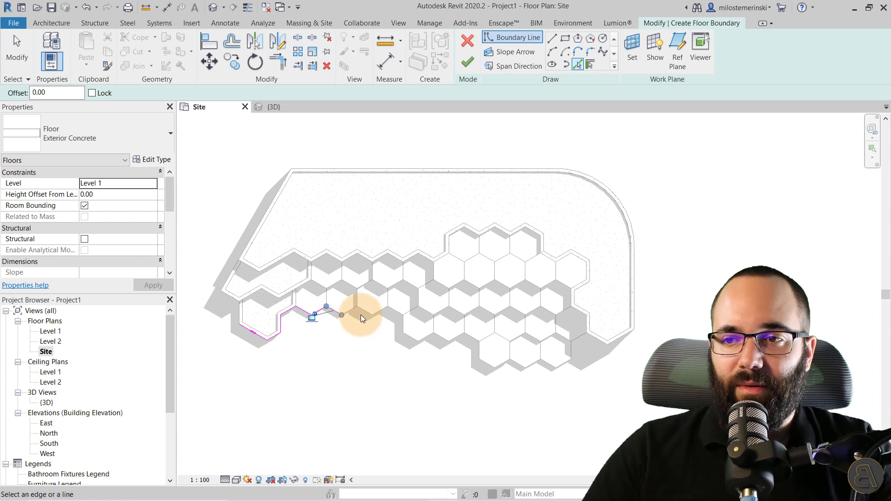
click(368, 313)
click(400, 315)
click(412, 336)
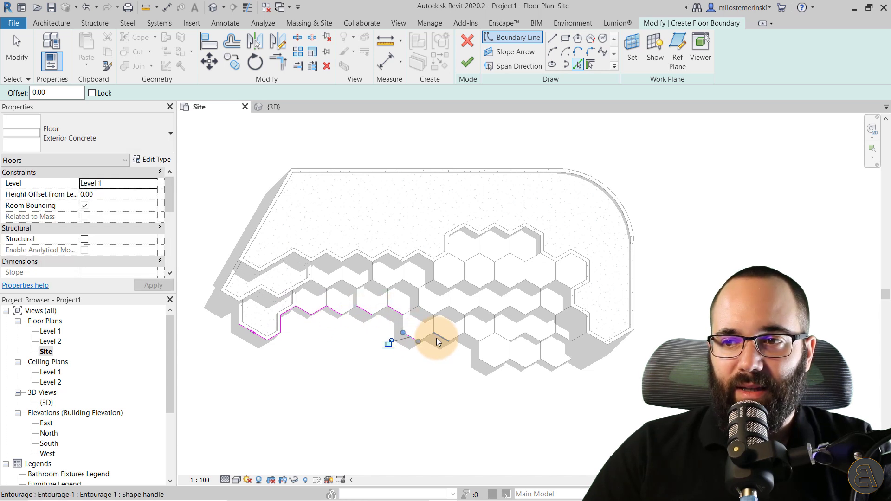
- Continue picking boundary edges along the foremost hexagons up to the far end of the large planter
click(438, 338)
click(477, 340)
click(487, 362)
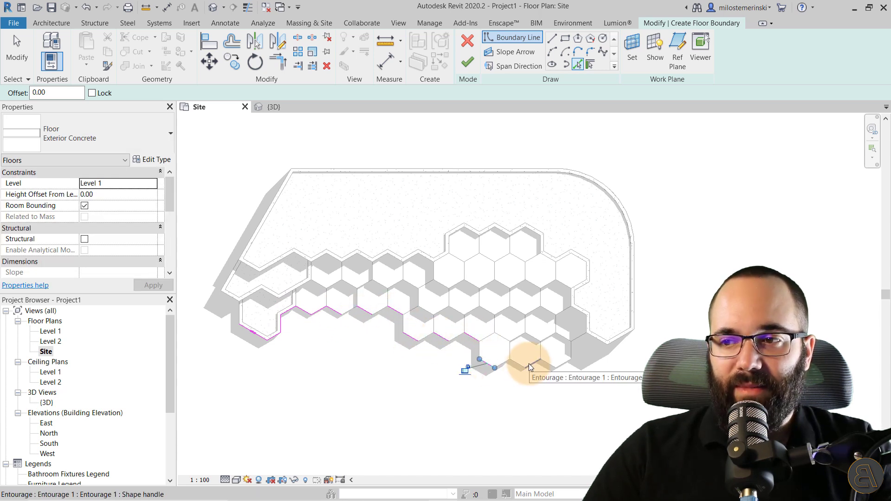
click(524, 366)
click(553, 365)
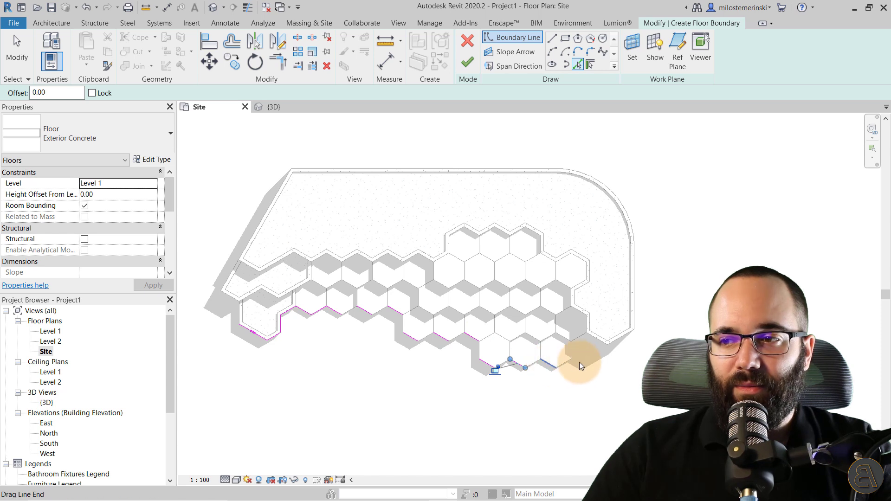
click(576, 337)
click(619, 339)
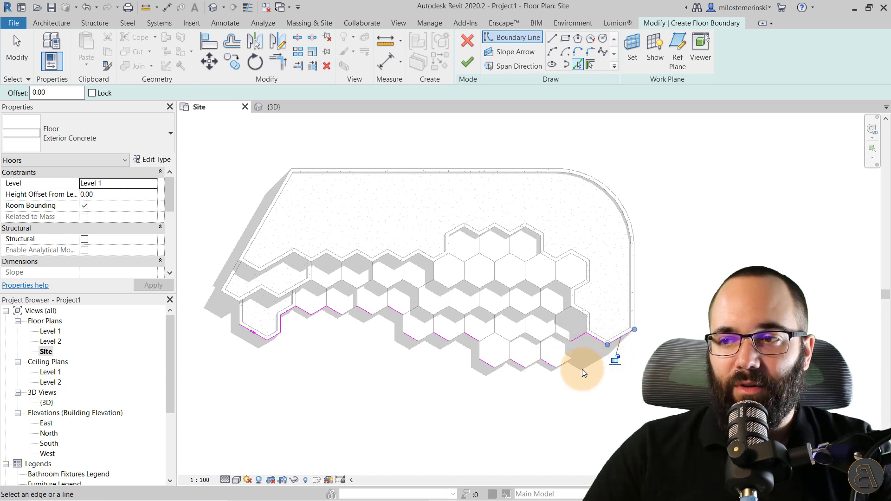
- Pick the skipped hexagon front edges to close the gaps in the floor boundary along the seating
click(562, 364)
click(536, 361)
click(497, 361)
click(478, 350)
click(450, 339)
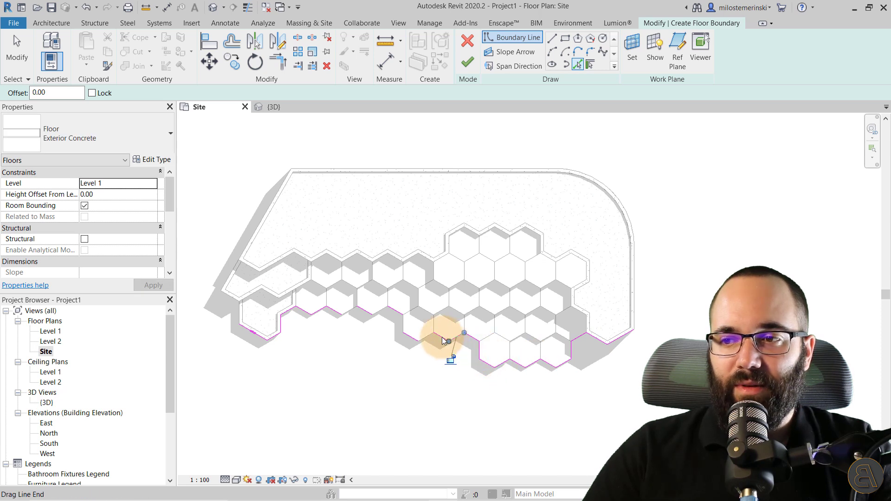
click(423, 339)
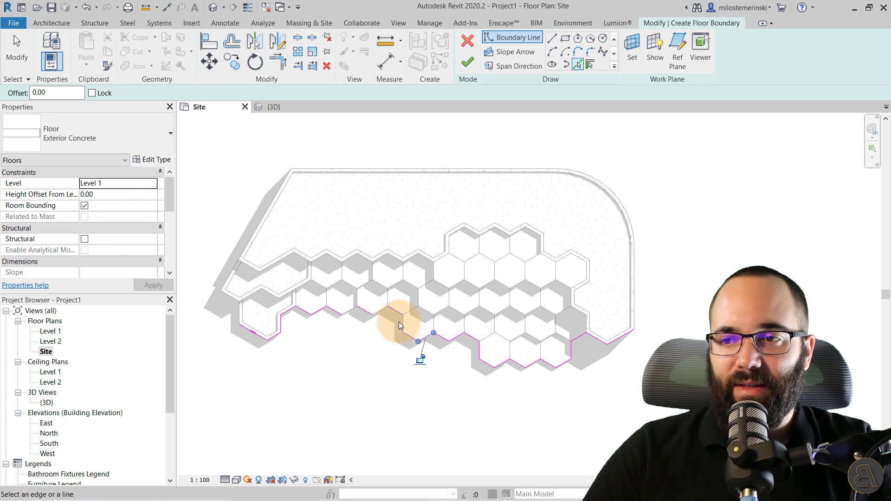
click(349, 311)
click(379, 309)
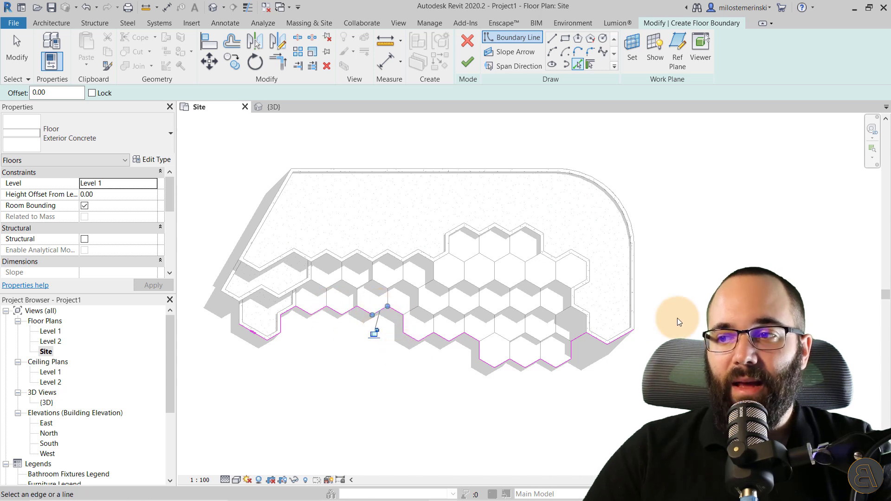
scroll(678, 318, up, 2)
click(551, 40)
scroll(531, 268, down, 3)
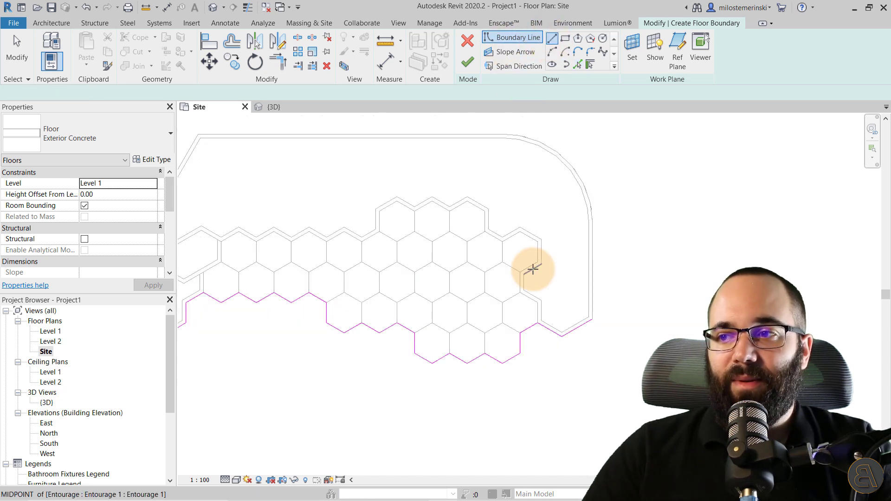
scroll(600, 318, up, 2)
key(Escape)
scroll(614, 329, down, 5)
middle_drag(343, 329, 400, 332)
scroll(411, 313, up, 6)
click(551, 39)
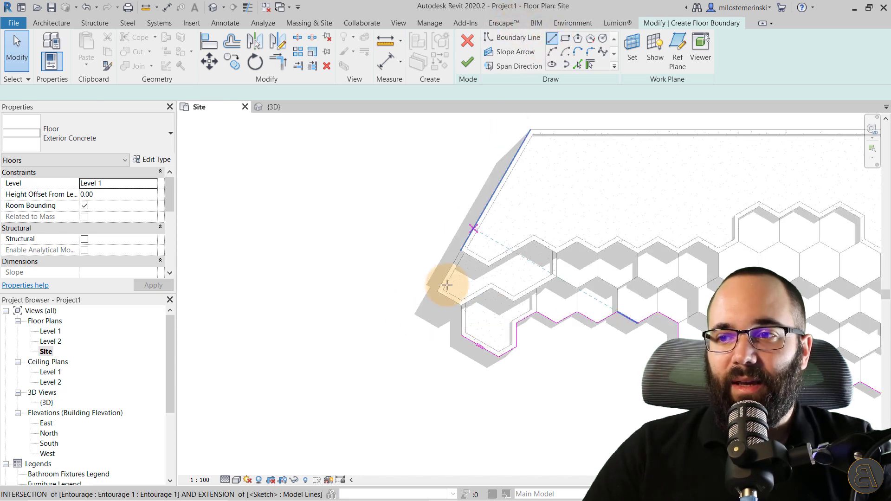
click(462, 334)
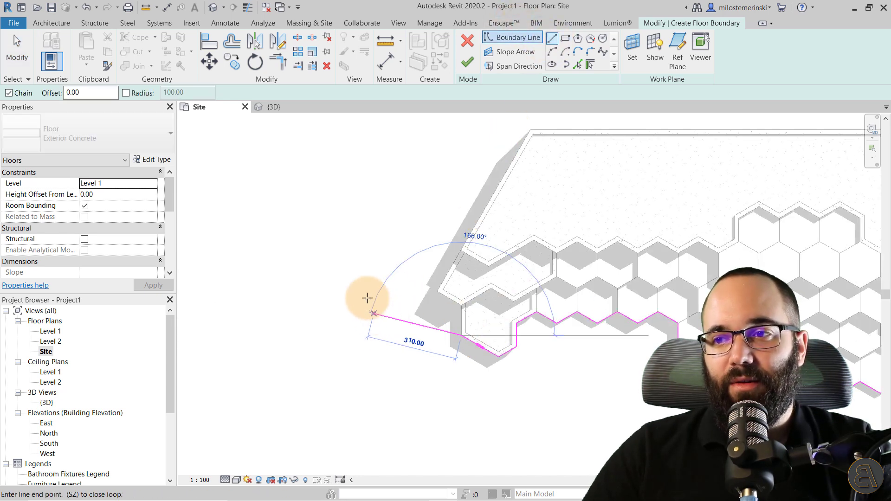
key(Escape)
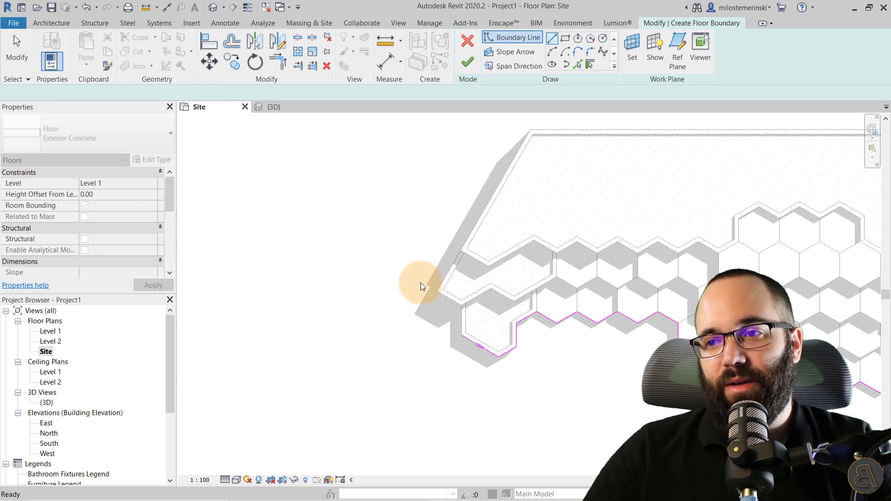
click(442, 282)
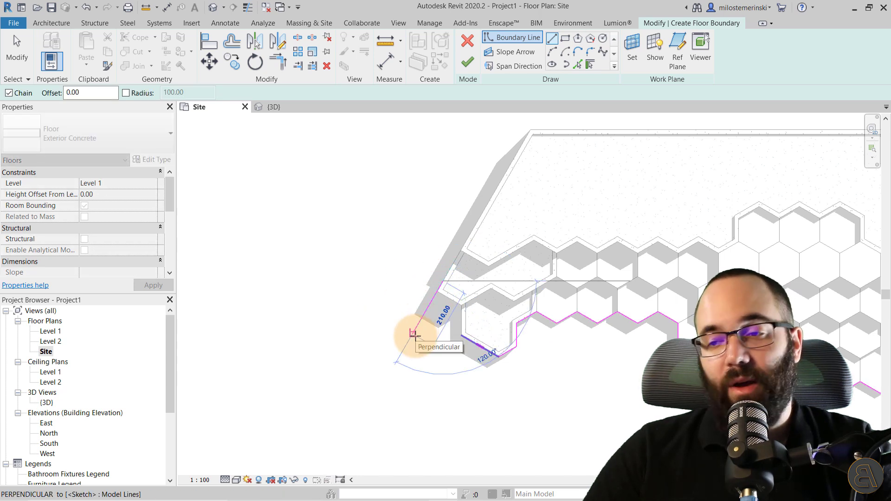
key(Escape)
key(Escape)
- Stretch the boundary's two end lines diagonally outward, well past the smallest planter and the large planter's far end
click(464, 338)
drag(462, 340, 299, 241)
scroll(398, 296, down, 2)
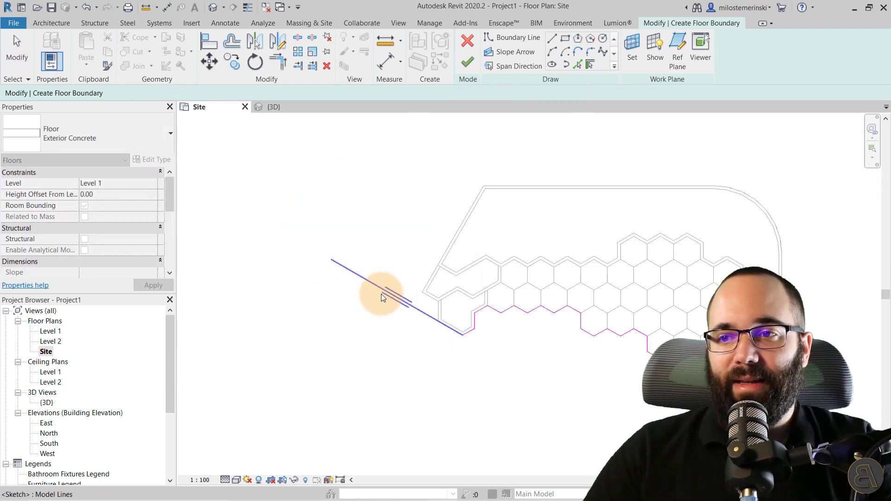
click(308, 262)
drag(735, 331, 786, 301)
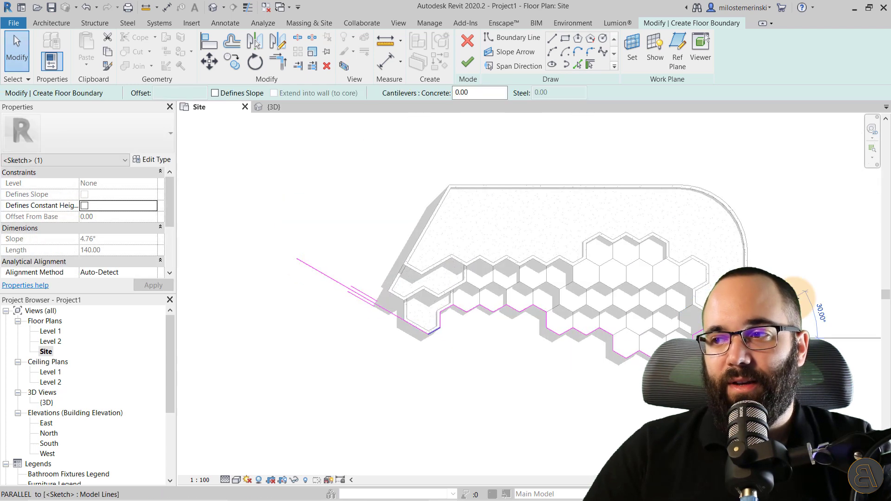
drag(836, 266, 844, 270)
click(839, 281)
scroll(550, 347, down, 1)
middle_drag(550, 347, 431, 304)
- Draw a slanted boundary line about 1290 long beside the planters, crossing the stretched line near its outer end
click(556, 40)
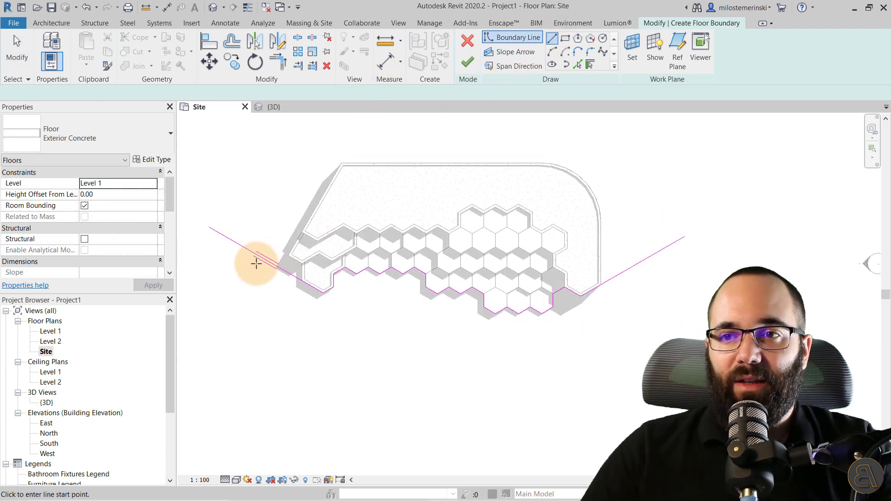
middle_drag(255, 263, 384, 276)
click(411, 136)
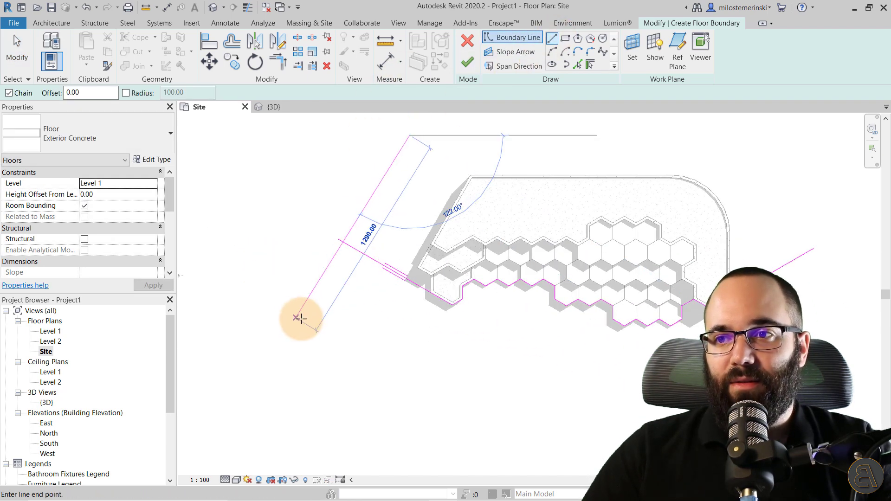
click(307, 318)
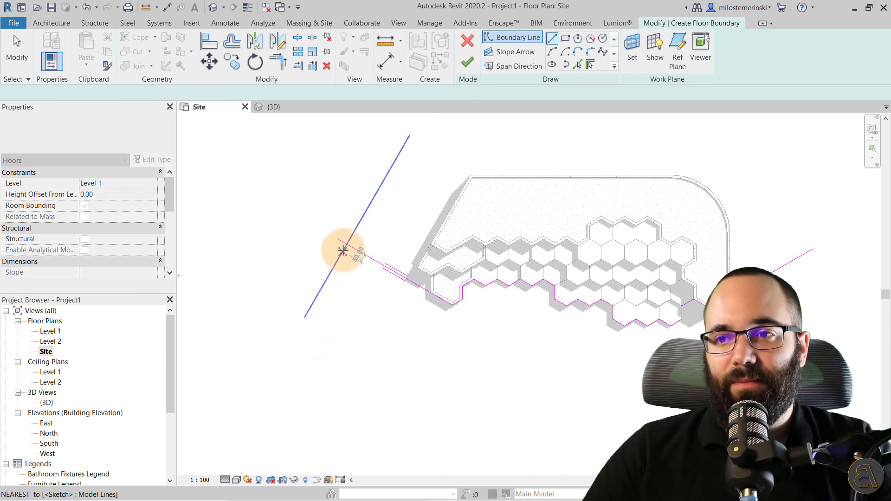
- Draw the floor's outer boundary: about 790 down from the slanted line, about 2840 across, and up to the opposite stretched line
click(324, 283)
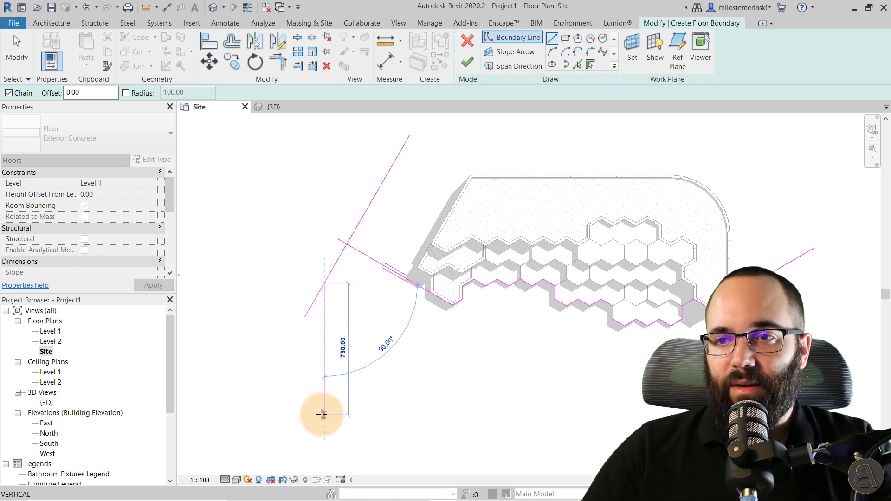
click(324, 414)
middle_drag(587, 417, 342, 385)
click(518, 378)
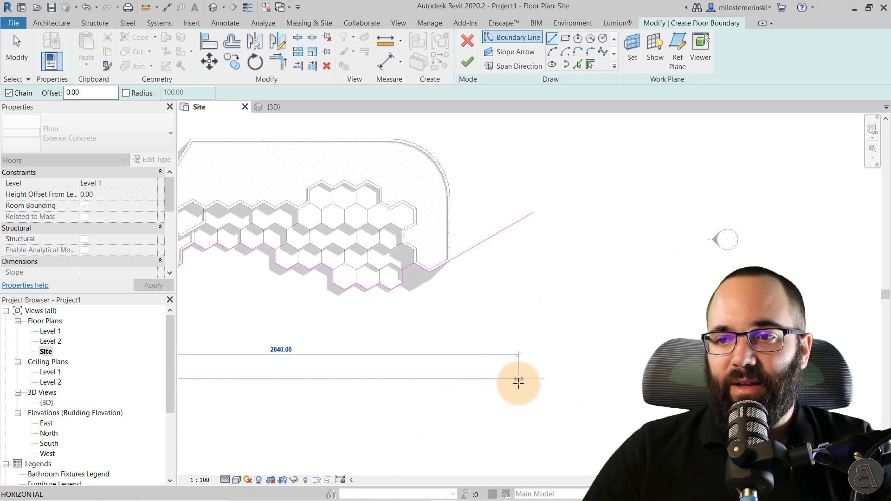
click(519, 221)
key(Escape)
key(Escape)
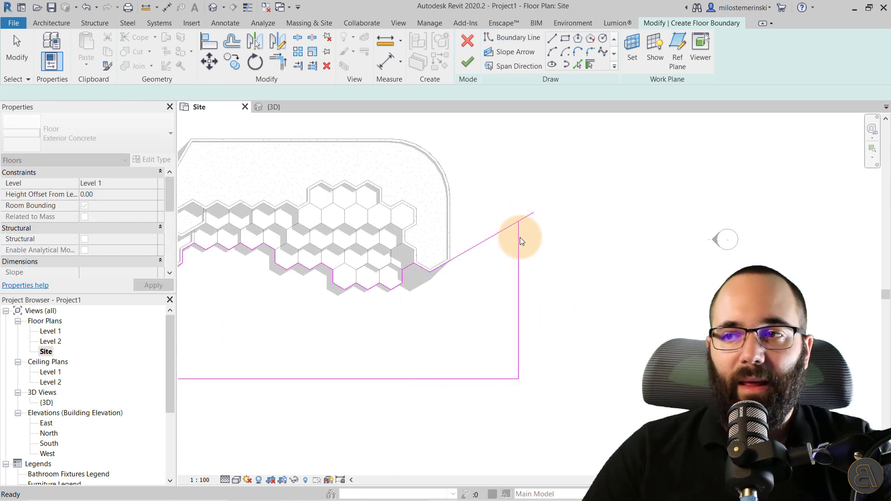
- Trim the open corners of the floor boundary beside the small planter and finish the Exterior Concrete floor
key(t)
key(r)
middle_drag(378, 258, 581, 268)
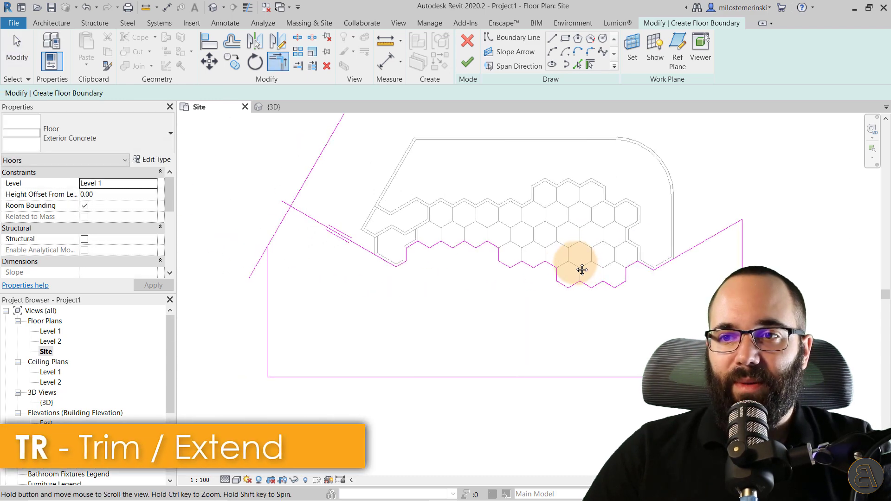
click(302, 214)
click(284, 218)
click(284, 218)
click(268, 254)
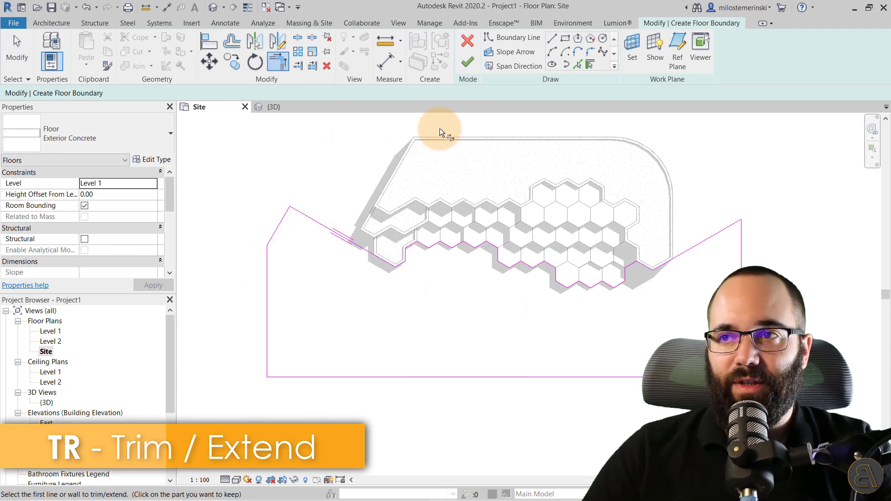
click(464, 70)
click(330, 182)
- Examine the finished concrete floor in 3D at both ends of the hexagonal seating
middle_drag(329, 203, 299, 201)
click(273, 106)
scroll(329, 246, up, 3)
middle_drag(330, 246, 293, 299)
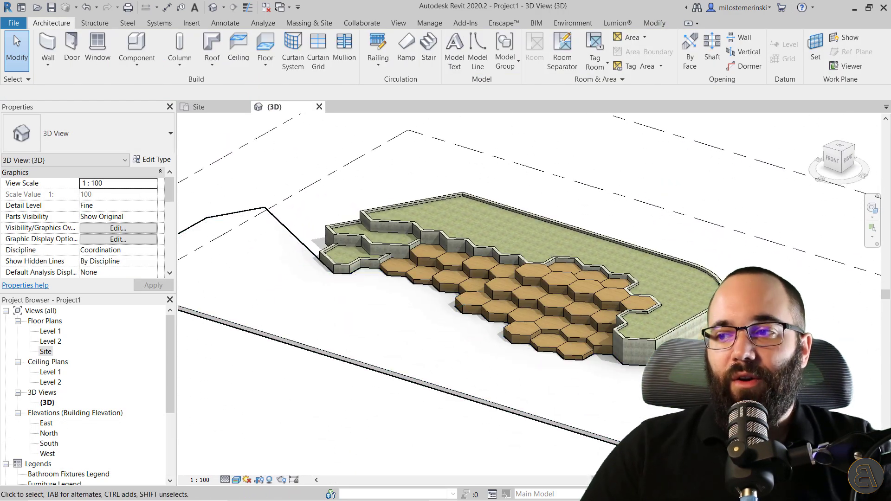
middle_drag(739, 343, 544, 271)
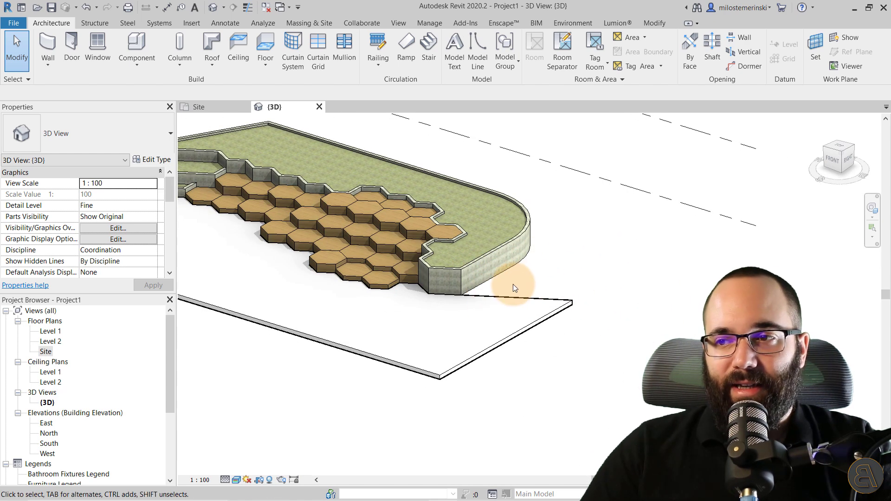
shift+middle_drag(358, 308, 472, 338)
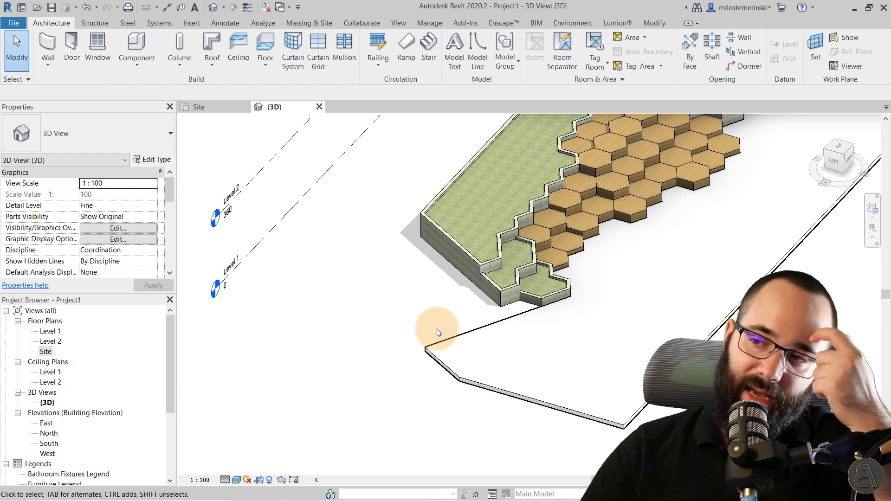
shift+middle_drag(405, 234, 519, 354)
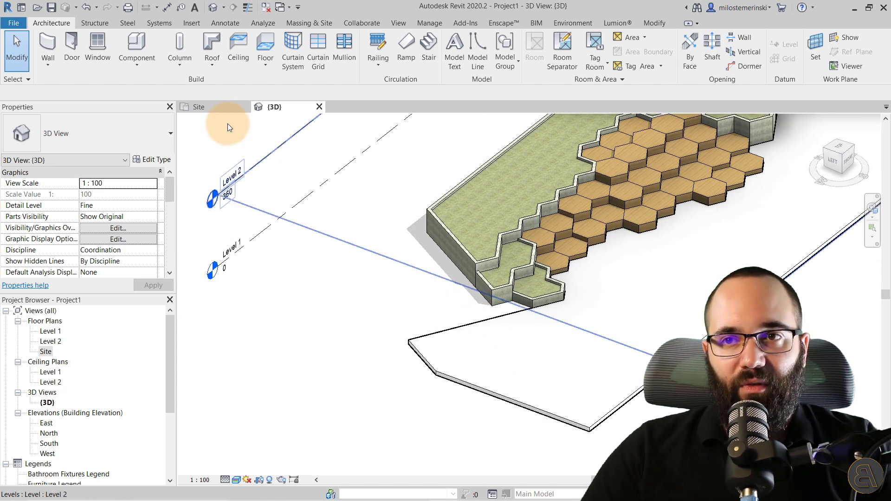
- Start a second Exterior Concrete floor in the Site plan, picking the first floor's slanted edges and the adjoining planter edges as boundary
click(275, 44)
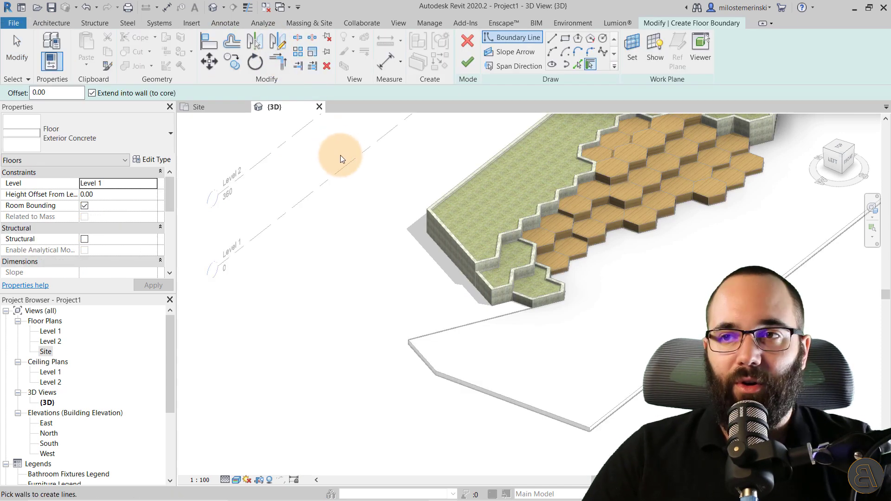
click(207, 109)
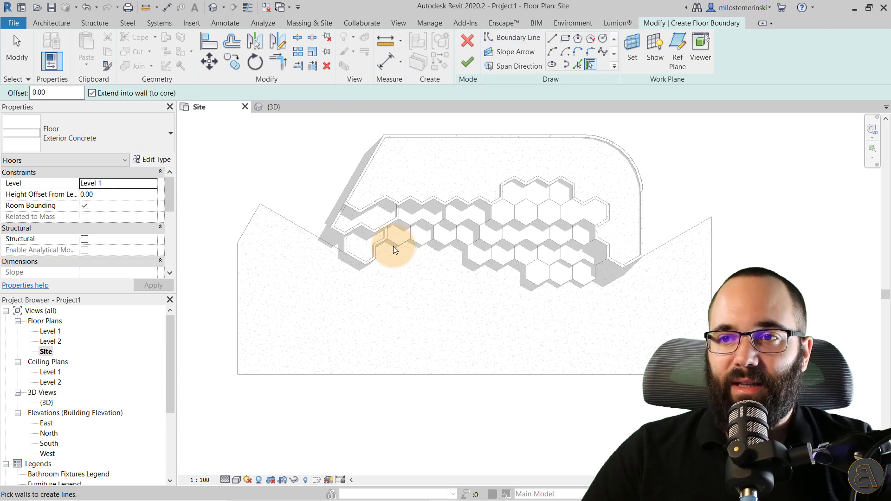
key(Escape)
click(577, 64)
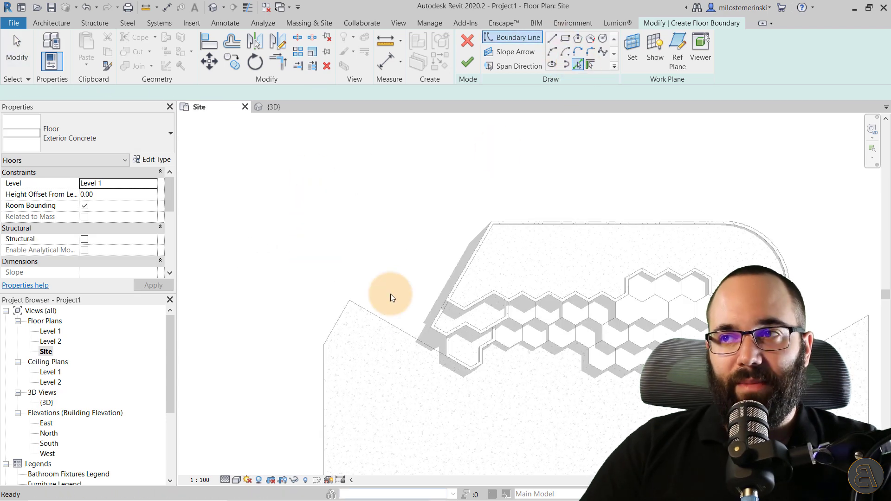
scroll(402, 316, up, 2)
click(391, 333)
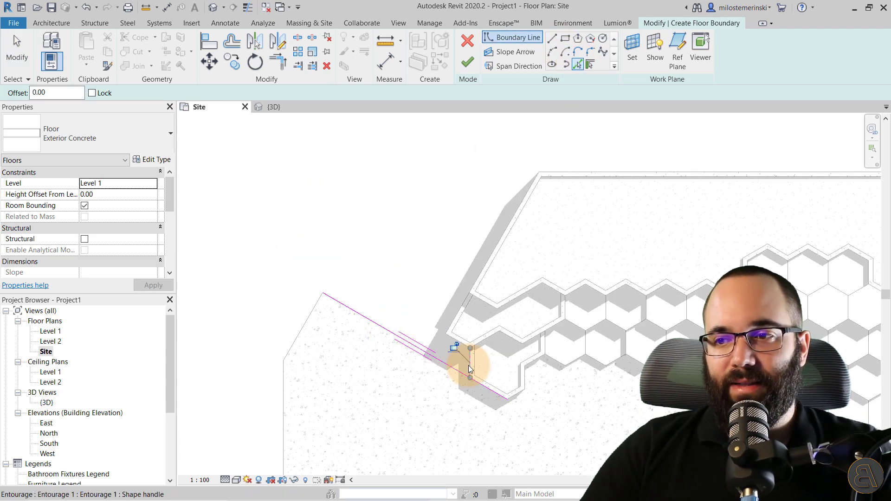
click(469, 366)
scroll(447, 338, up, 2)
click(453, 316)
scroll(453, 315, down, 2)
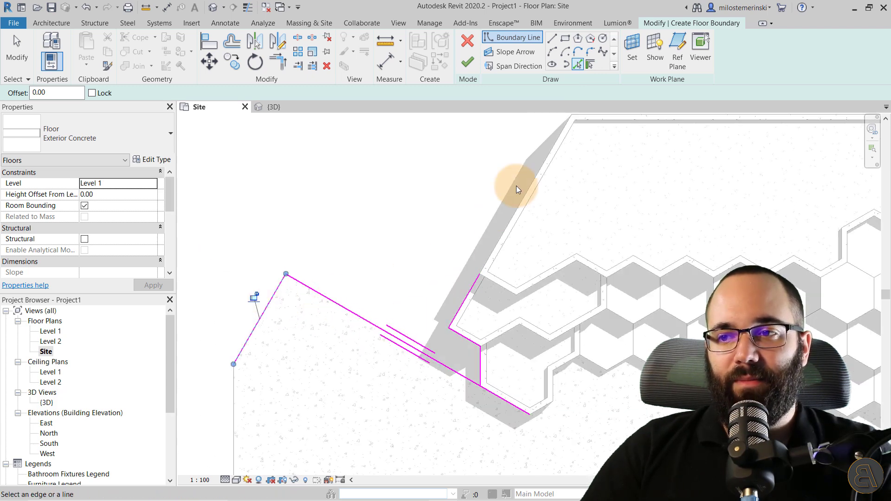
scroll(415, 247, down, 2)
scroll(465, 296, up, 1)
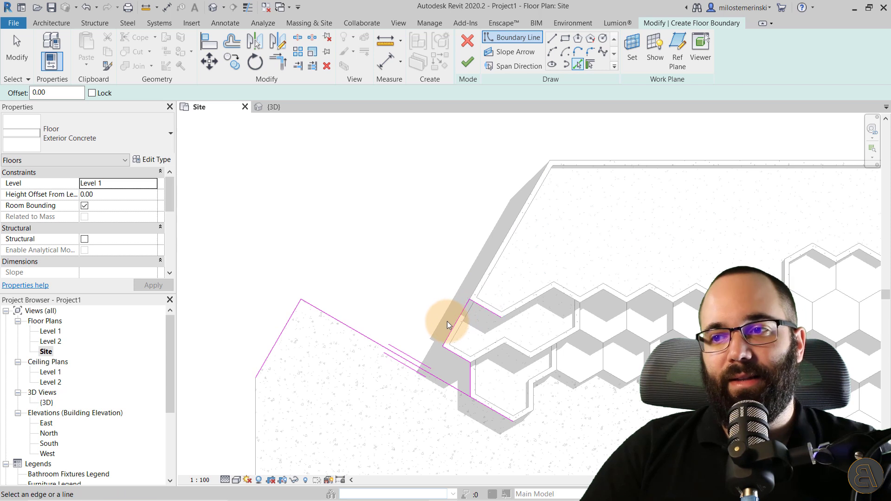
key(Escape)
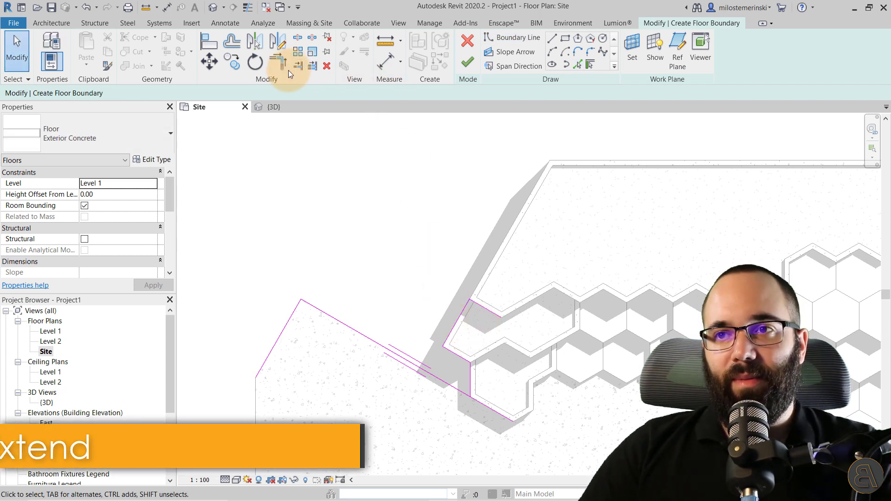
- Trim the picked lines into a closed boundary and move its outer edge farther along the large planter's slanted side
key(t)
key(r)
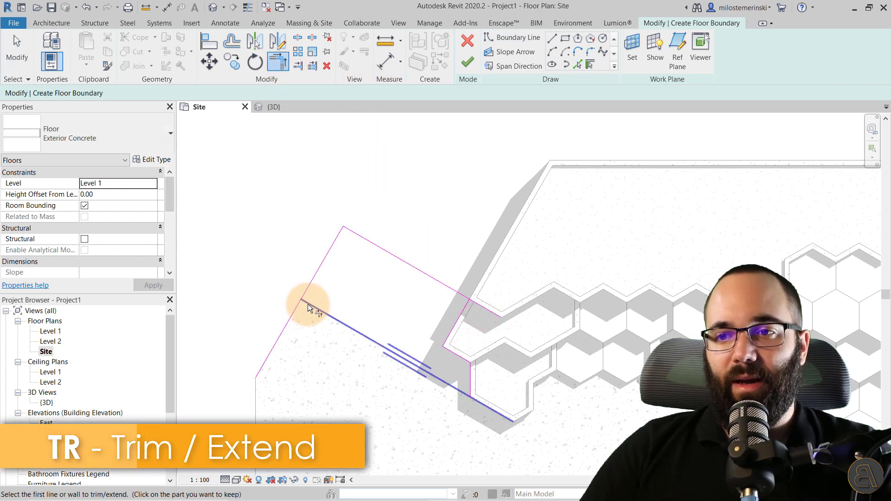
click(307, 305)
click(305, 294)
click(470, 378)
click(453, 388)
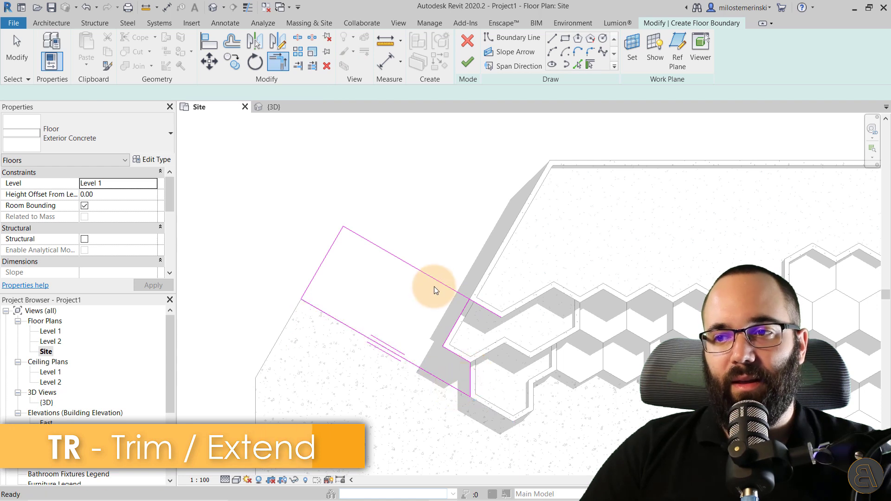
click(463, 310)
click(443, 287)
key(Escape)
drag(422, 271, 454, 218)
key(Escape)
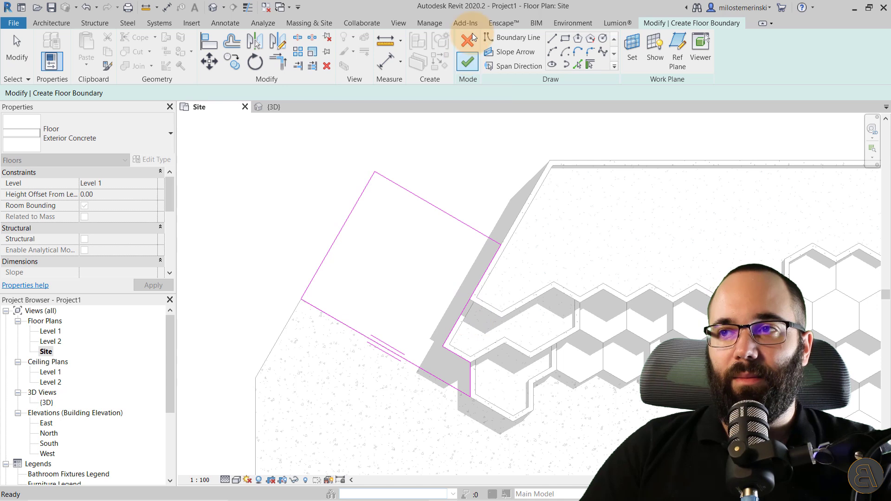
- Draw a slope arrow about 439 long from the edge shared with the first floor to the new boundary's outer edge
click(511, 52)
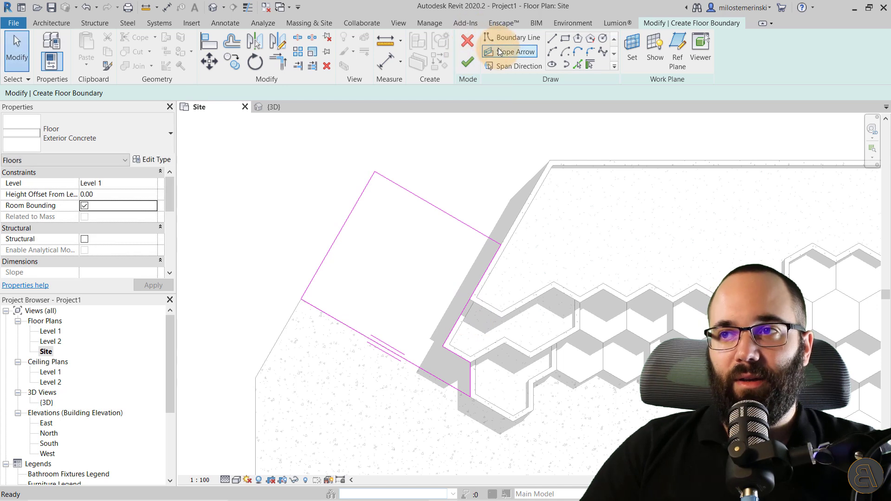
click(379, 344)
click(450, 217)
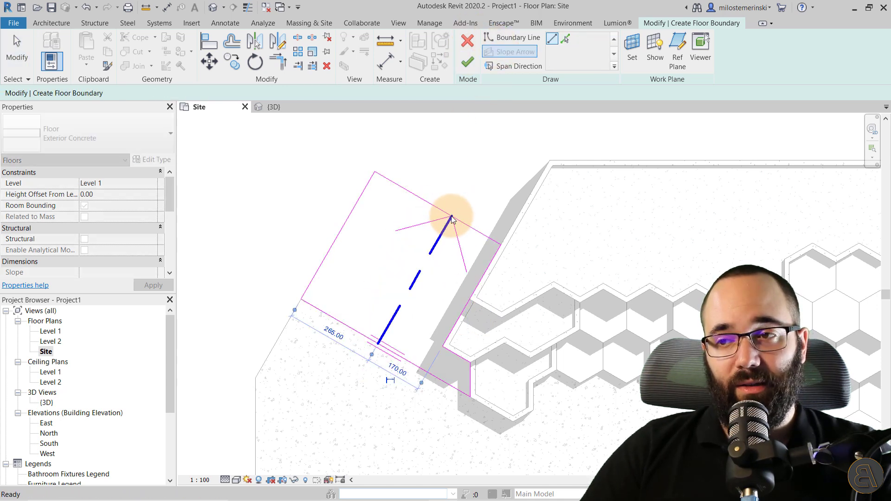
key(Escape)
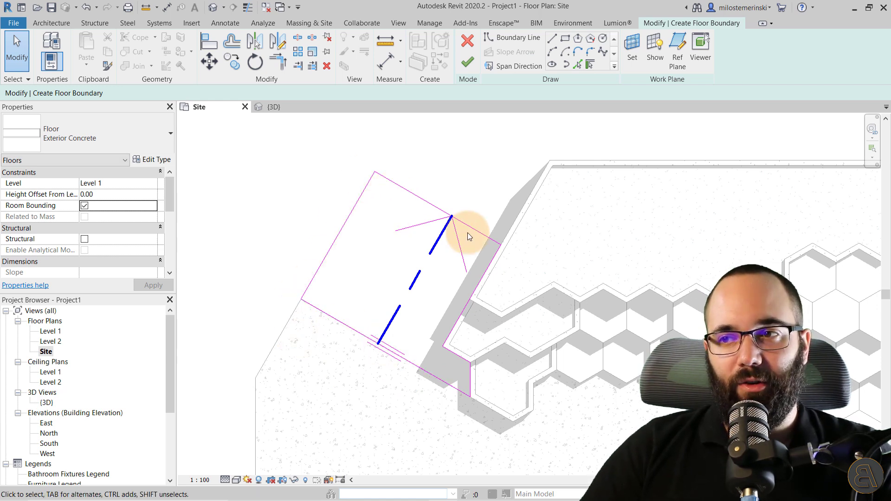
mouse_move(406, 270)
middle_down()
mouse_move(364, 273)
mouse_move(384, 260)
middle_up()
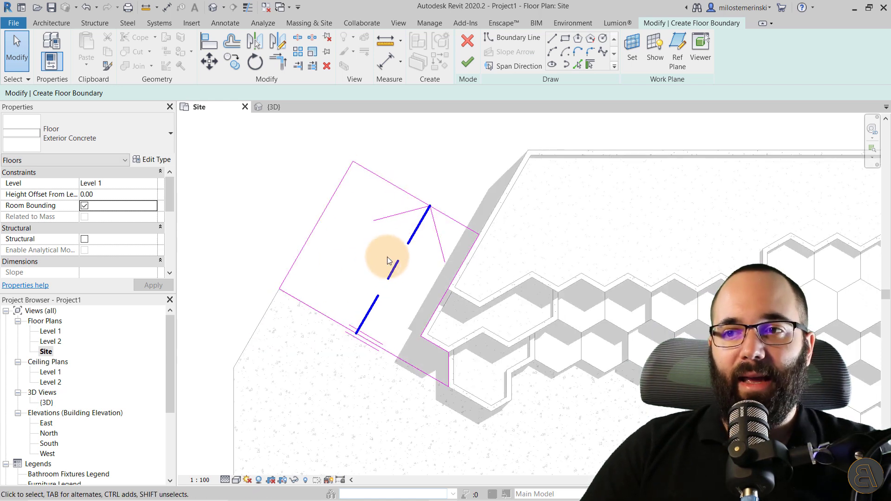
- Set the slope arrow's height offset to 0 at the tail and 60 at the head, and finish the floor
click(400, 270)
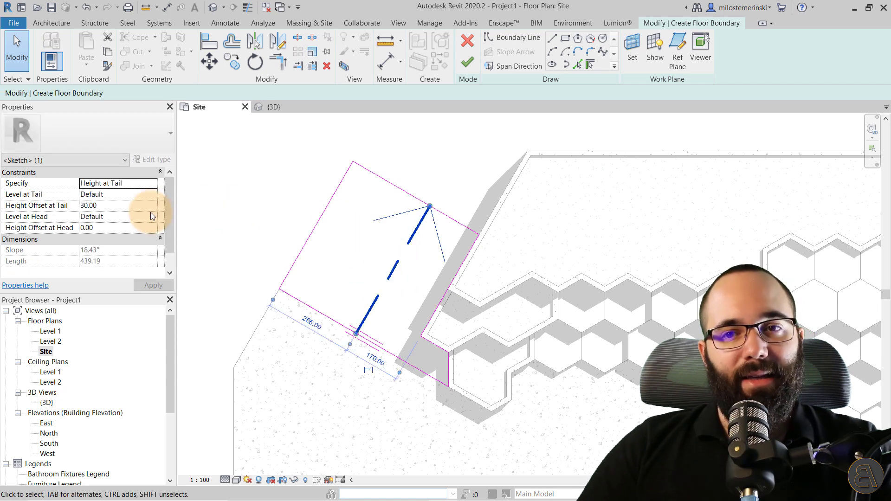
click(133, 206)
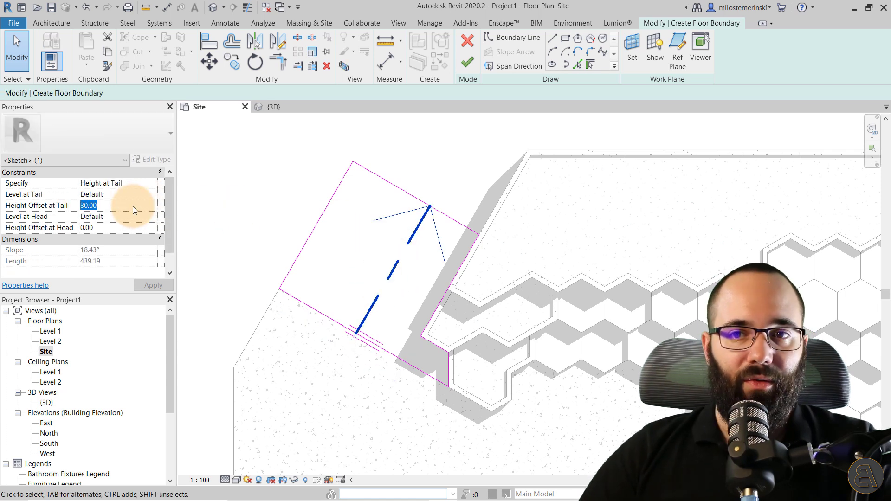
text(0)
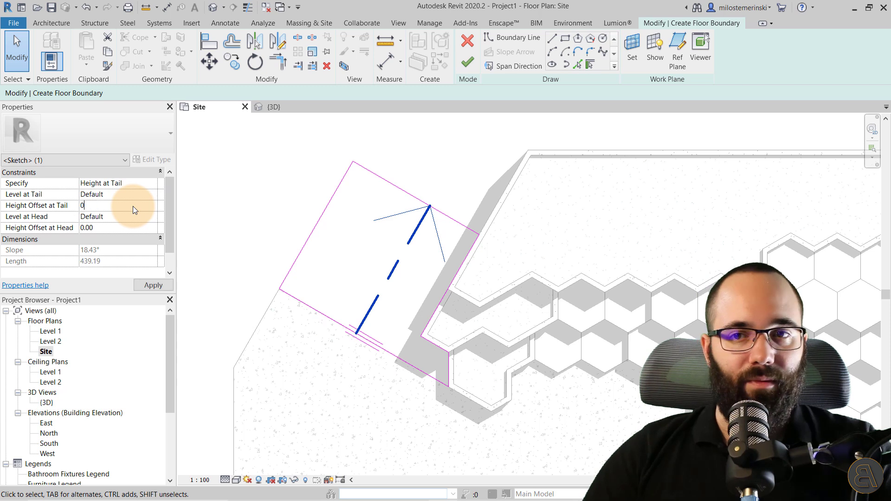
click(116, 230)
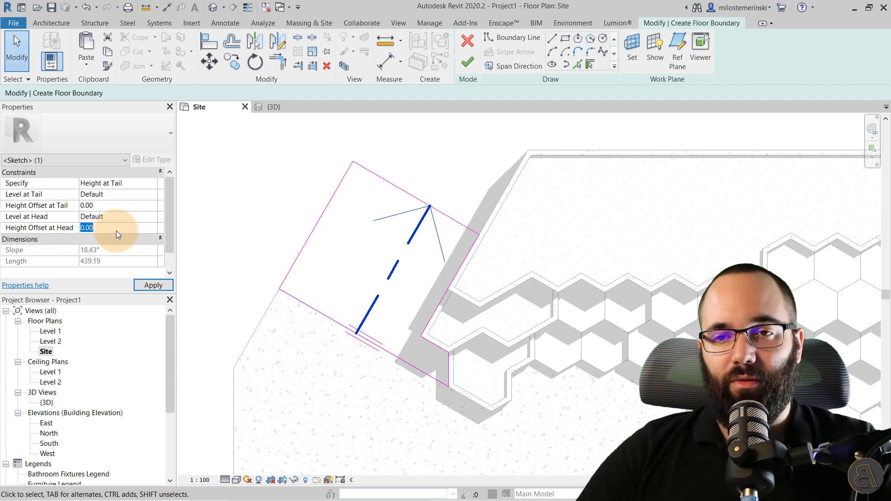
text(60)
click(142, 286)
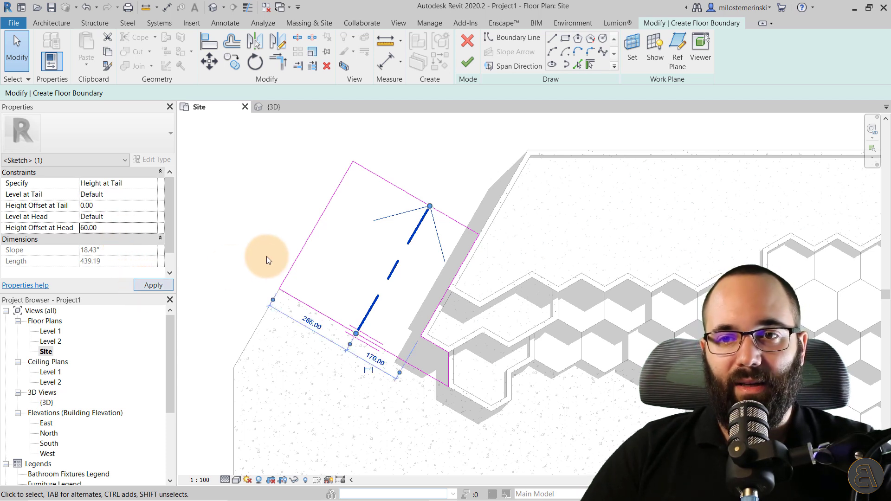
click(463, 68)
- Examine the sloped floor and how it meets the planters and the first floor in 3D from several angles
click(285, 109)
shift+middle_drag(409, 348, 453, 291)
scroll(418, 260, up, 5)
scroll(395, 240, up, 2)
scroll(418, 260, down, 4)
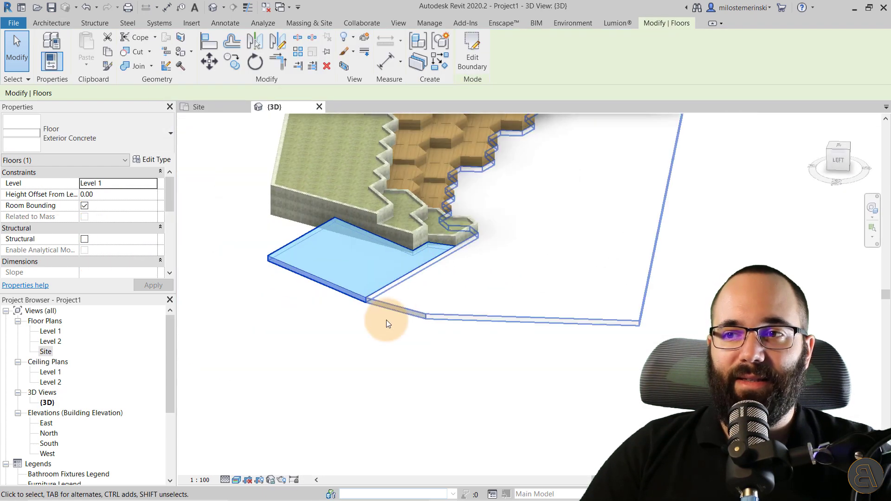
click(321, 310)
scroll(546, 361, down, 3)
shift+middle_drag(548, 361, 452, 364)
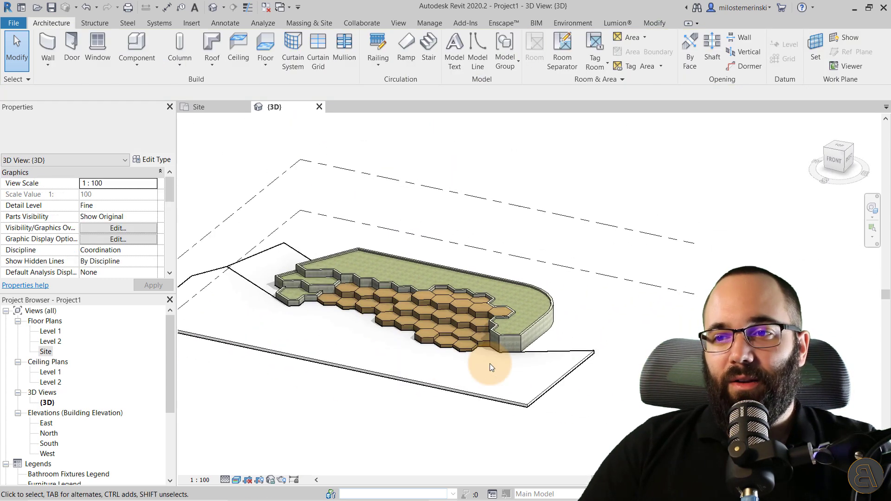
click(533, 343)
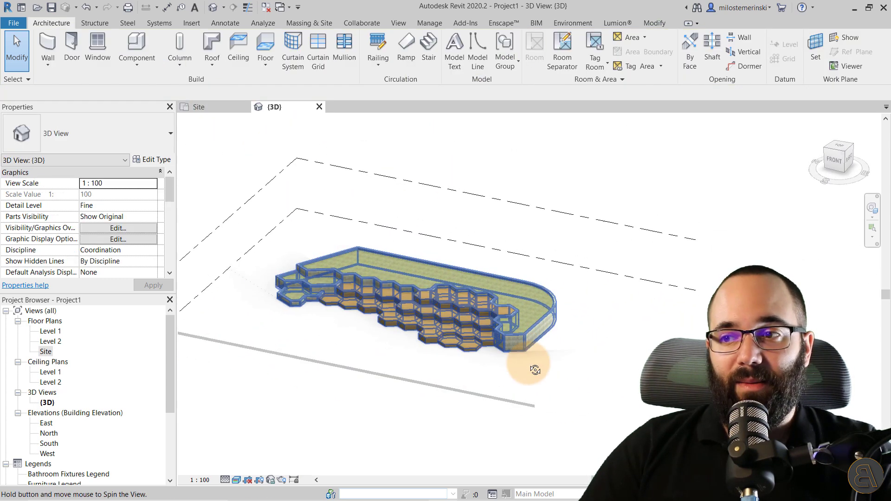
shift+middle_drag(523, 358, 556, 461)
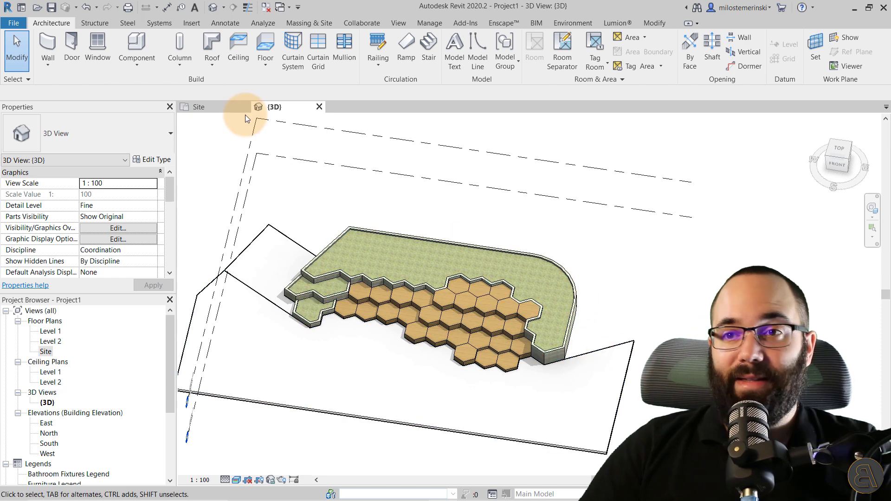
- Start a Cast-In-Place Monolithic Stair in the Site plan near the large planter's rounded end
click(229, 109)
scroll(405, 256, down, 3)
scroll(598, 243, up, 3)
scroll(598, 243, up, 1)
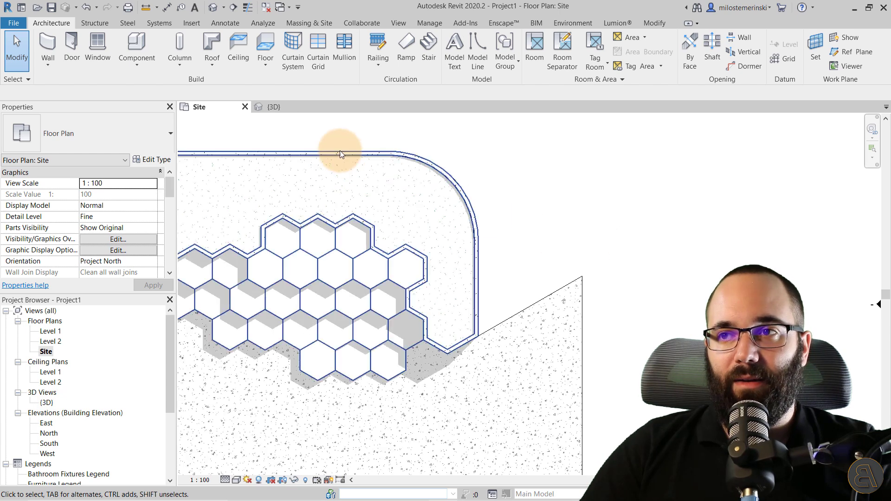
click(423, 59)
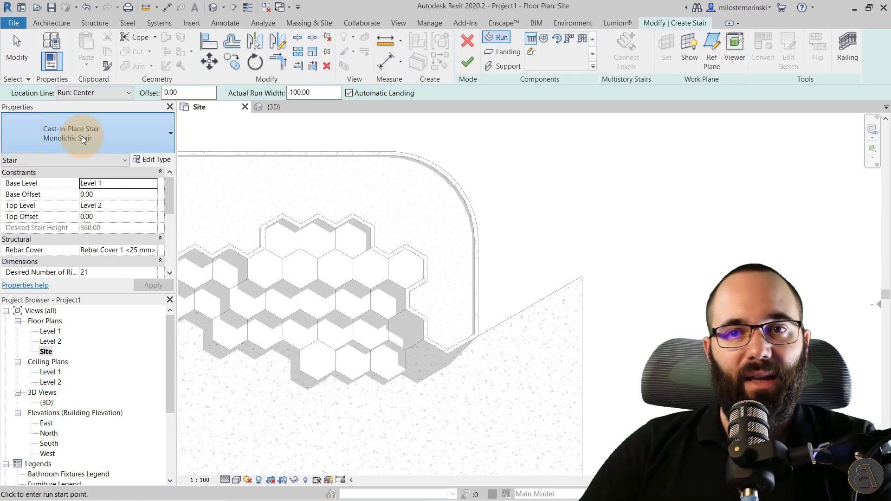
click(79, 139)
click(46, 245)
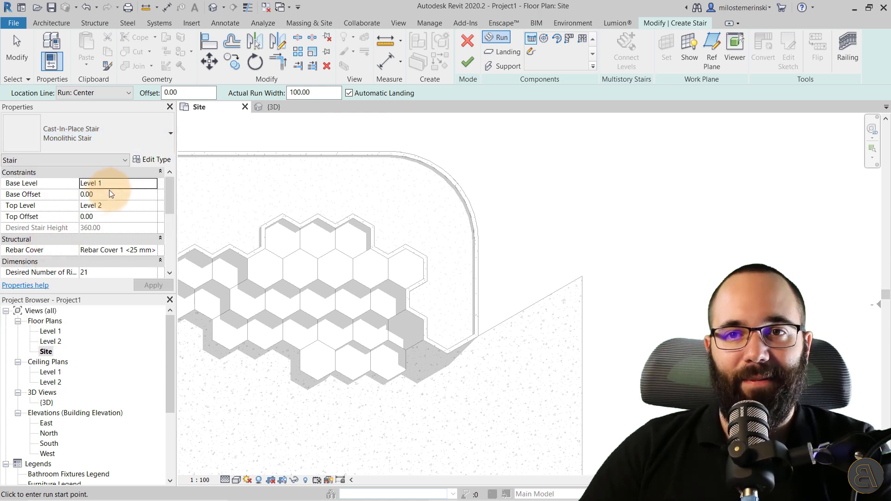
- Set the stair's top level to None, desired height to 120, number of risers to 7 and tread depth to 45
click(152, 207)
click(128, 214)
click(116, 226)
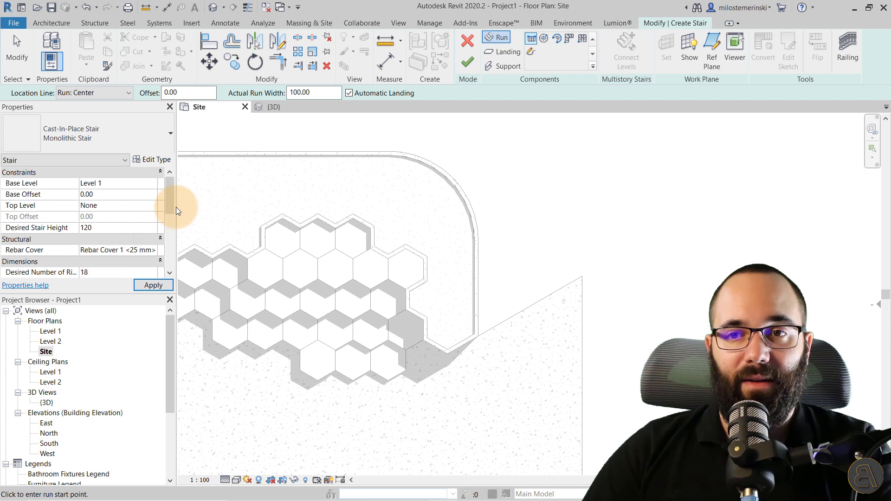
scroll(170, 226, down, 3)
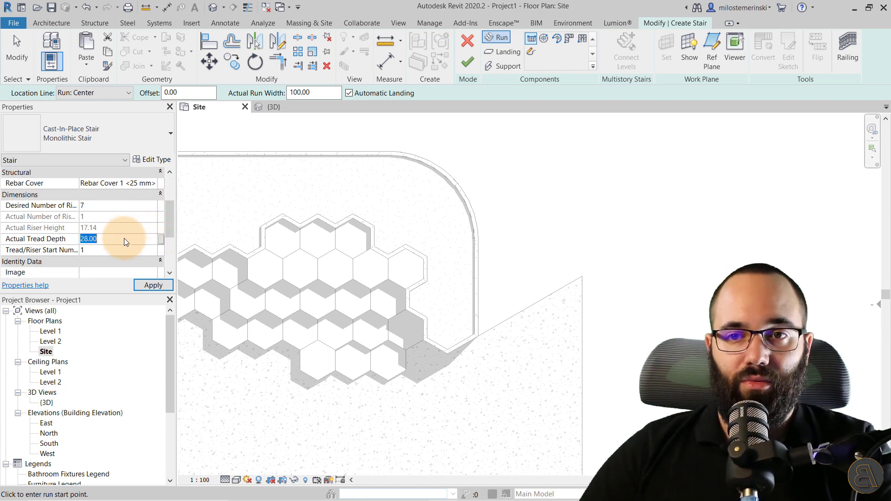
text(45)
key(Return)
click(142, 285)
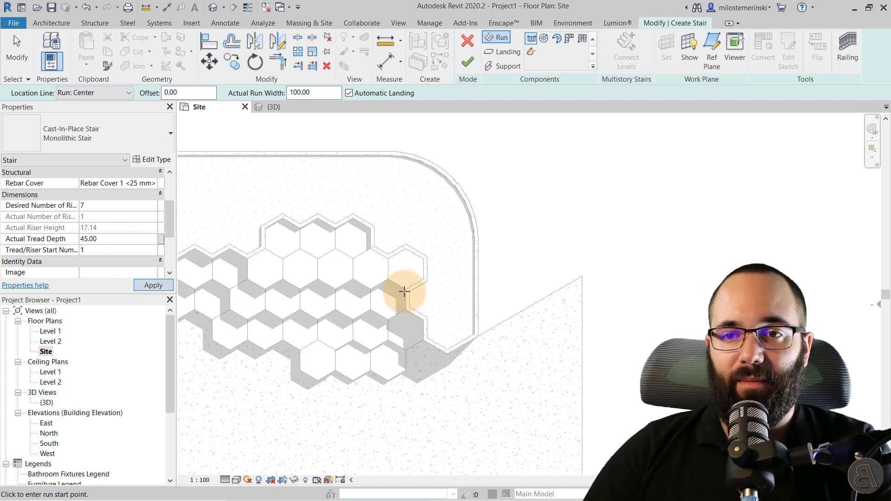
- Place the 7-riser stair run starting on the floor's slanted edge and running perpendicular to it beside the large planter
click(519, 311)
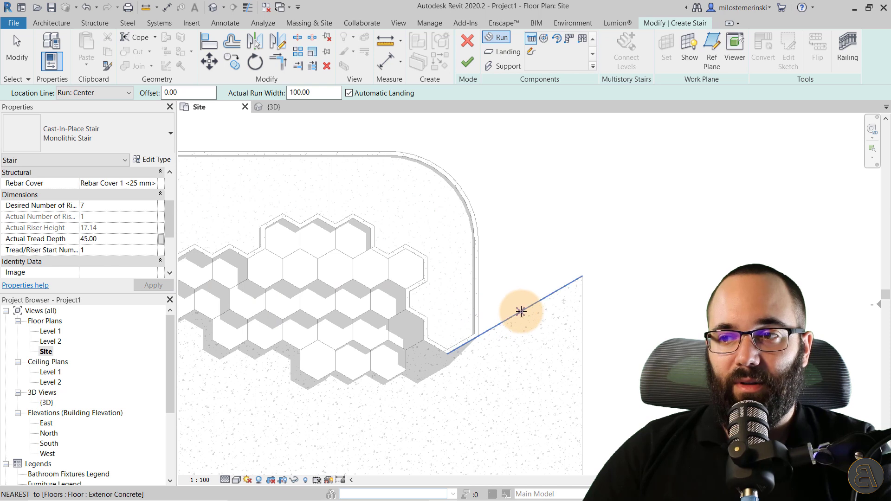
click(481, 238)
key(Escape)
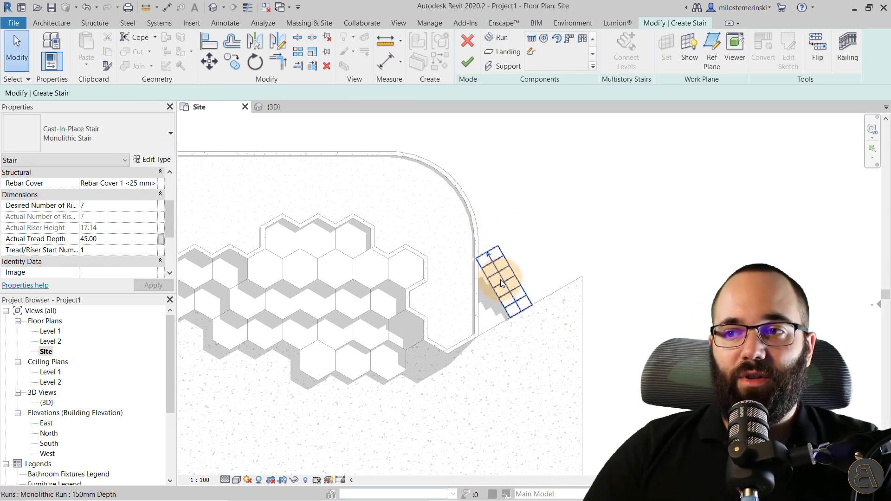
- Convert the stair run to a sketch-based component and open its sketch for editing
click(500, 278)
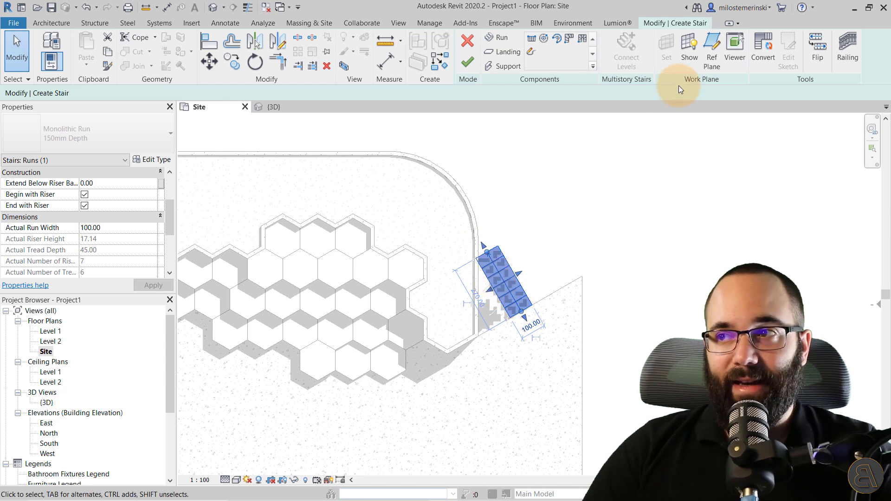
click(755, 59)
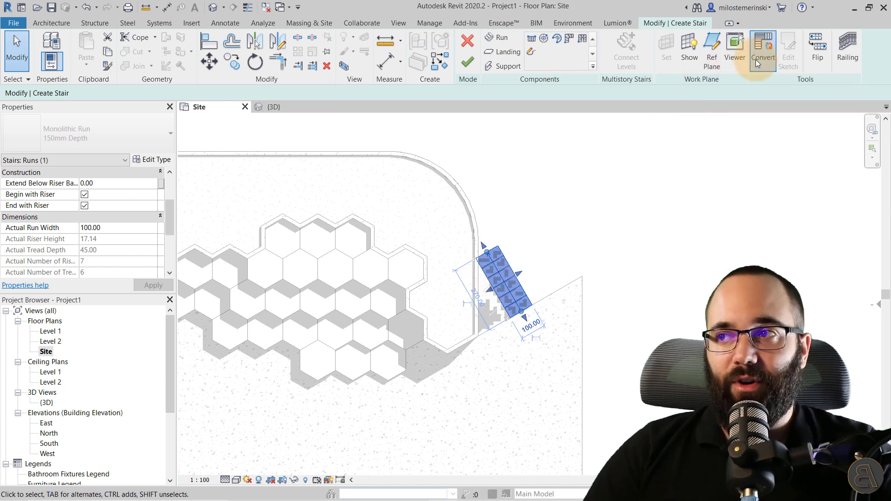
click(516, 277)
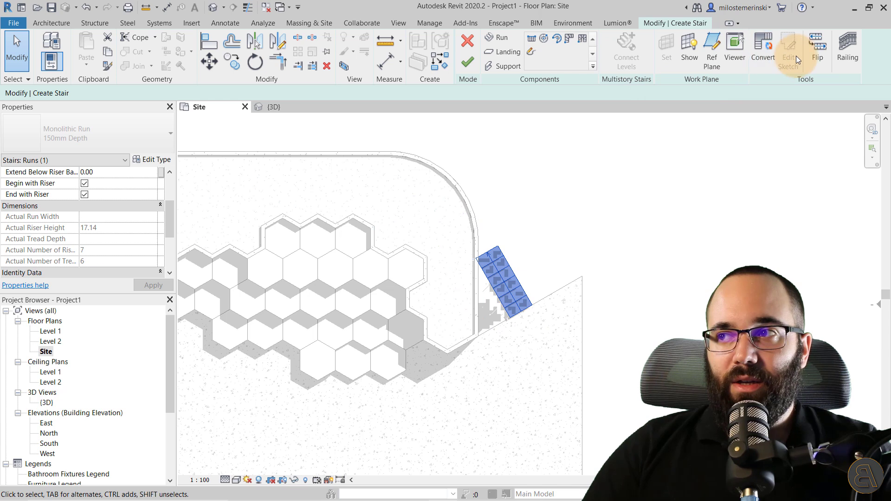
click(514, 268)
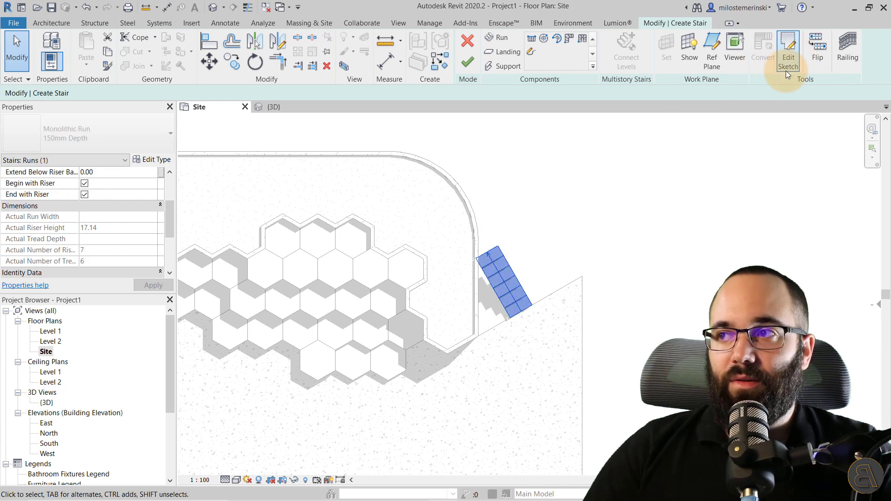
scroll(478, 293, up, 3)
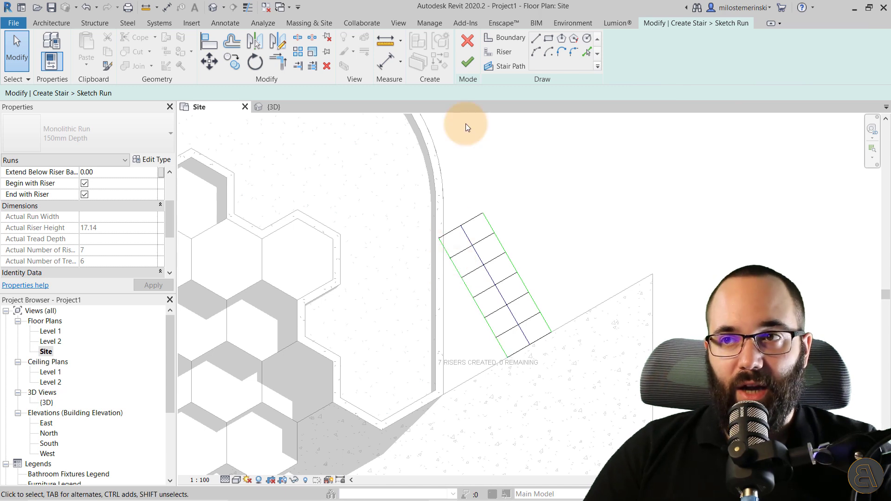
- Align the run's two boundary lines with the planter's straight outer face and the concrete floor's far edge
click(208, 41)
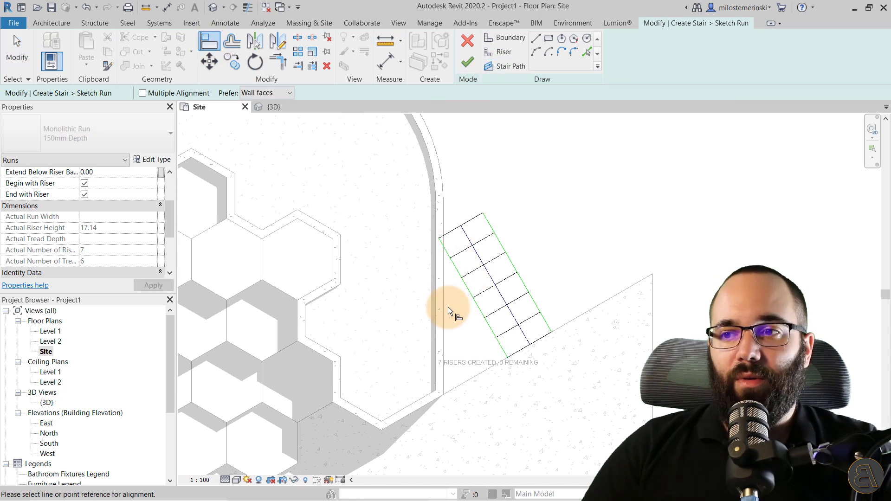
click(442, 307)
click(467, 291)
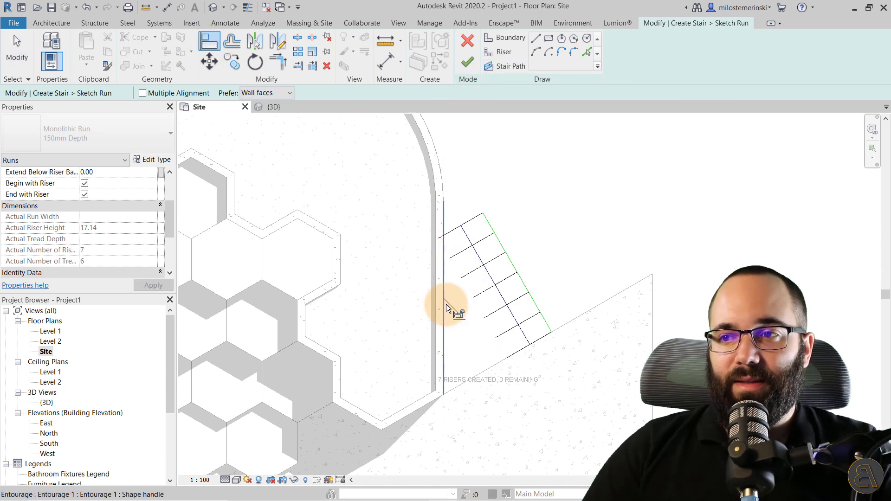
click(653, 289)
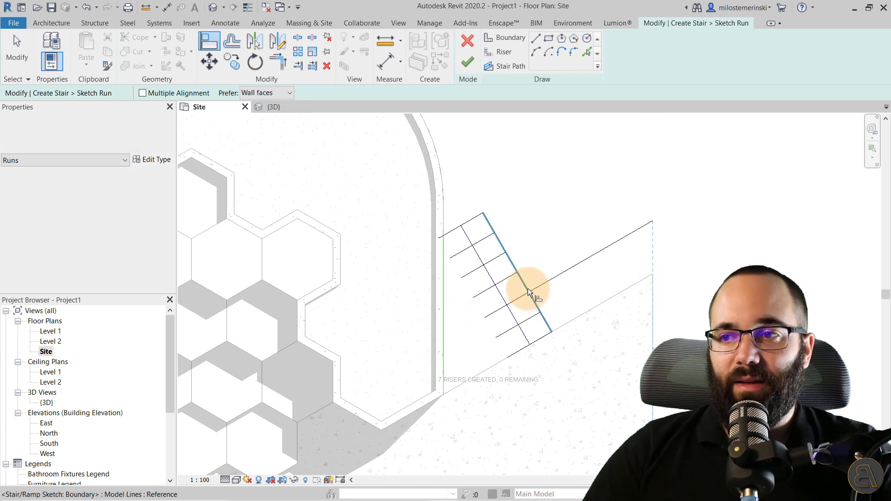
click(527, 288)
click(652, 298)
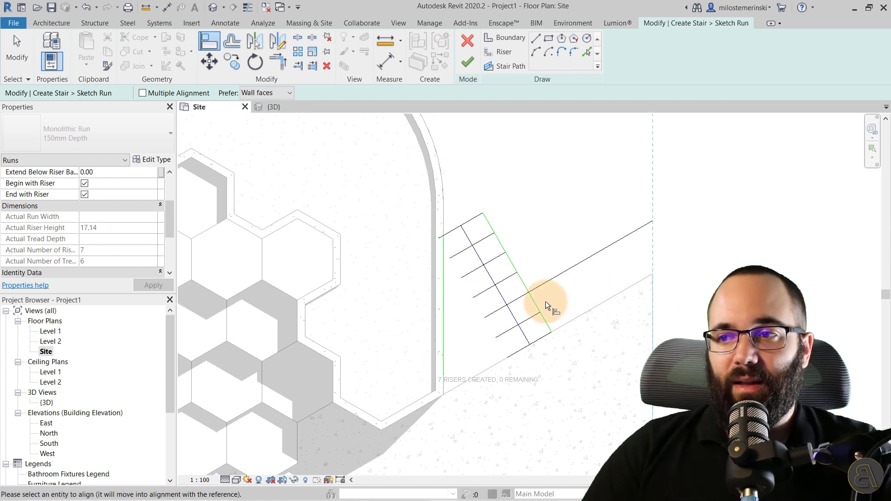
click(534, 304)
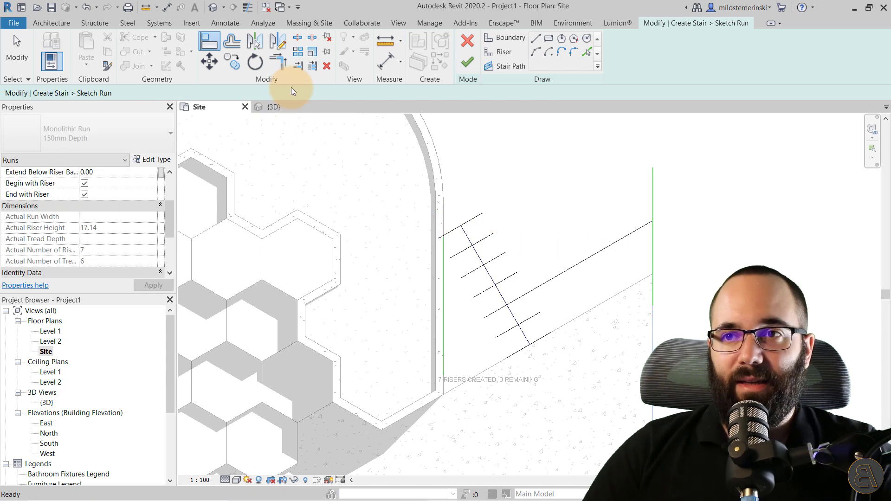
key(Escape)
key(Escape)
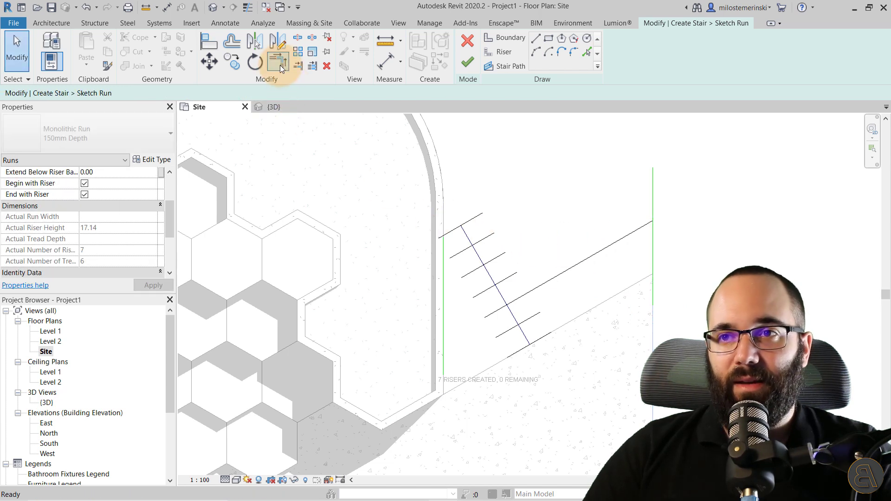
- Extend all seven riser lines to the boundary line along the planter
click(312, 68)
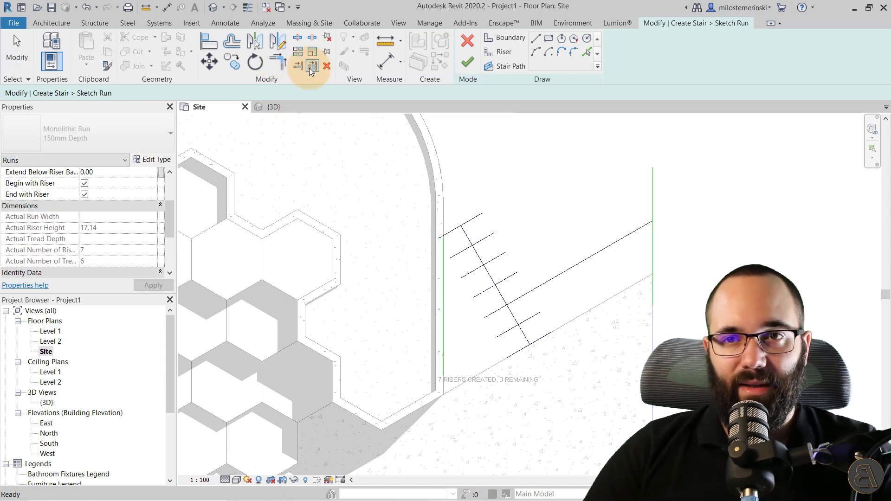
click(442, 270)
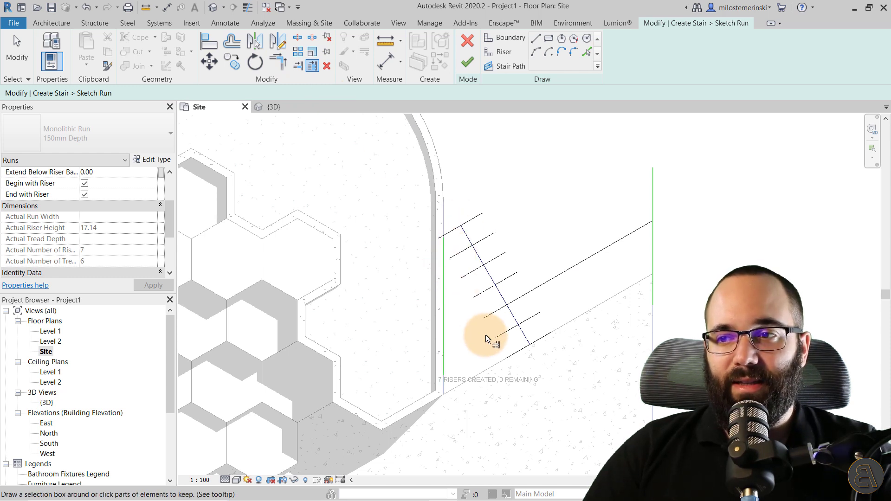
drag(490, 335, 463, 285)
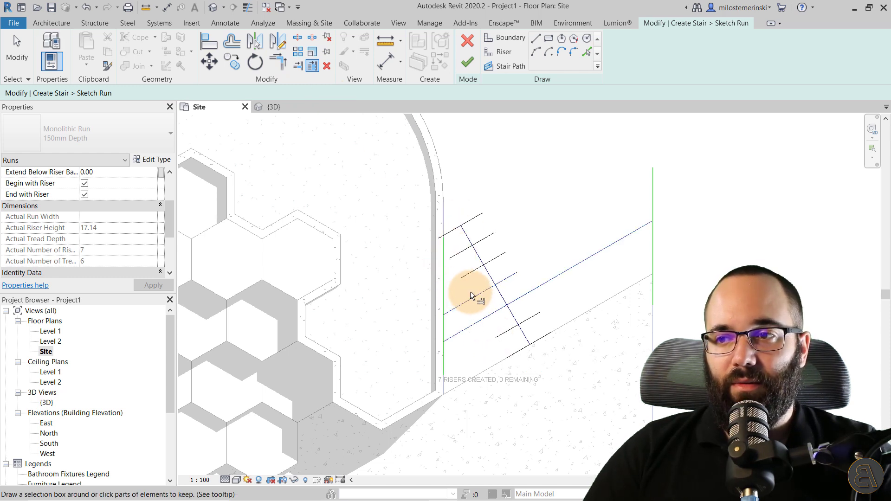
click(461, 252)
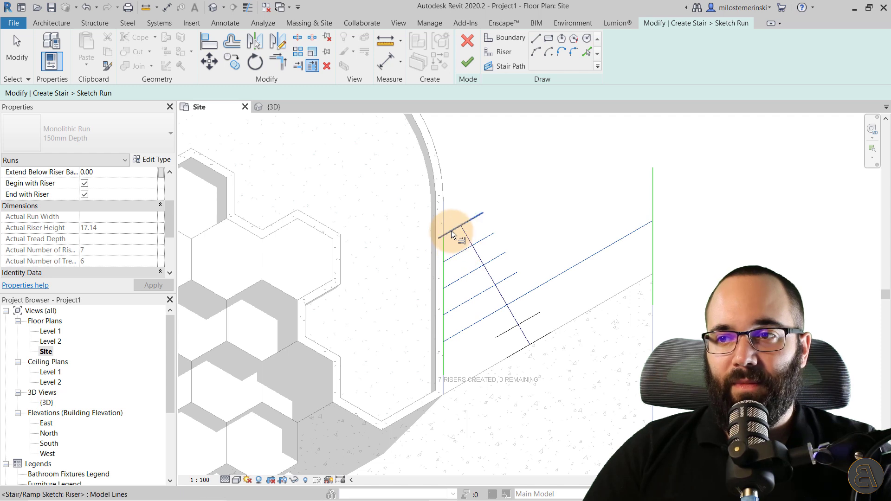
click(451, 230)
click(502, 335)
click(514, 353)
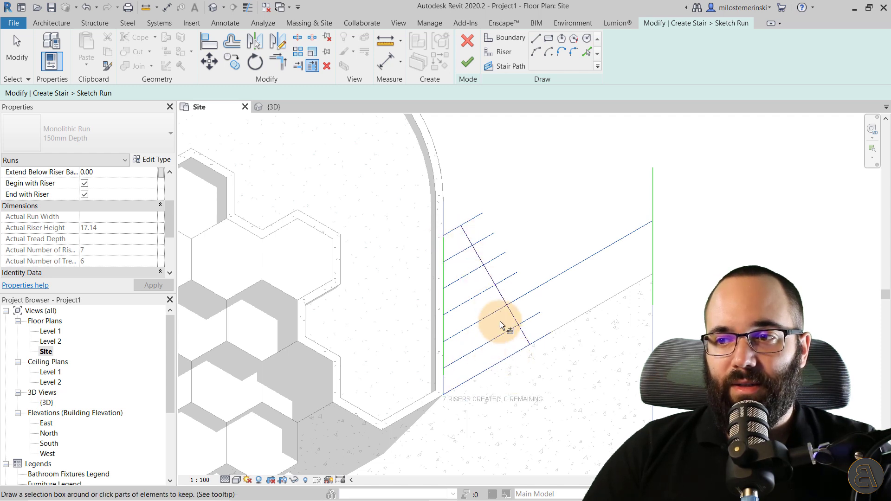
key(Escape)
- Extend the riser lines to the outer boundary line at the floor's far edge
click(311, 67)
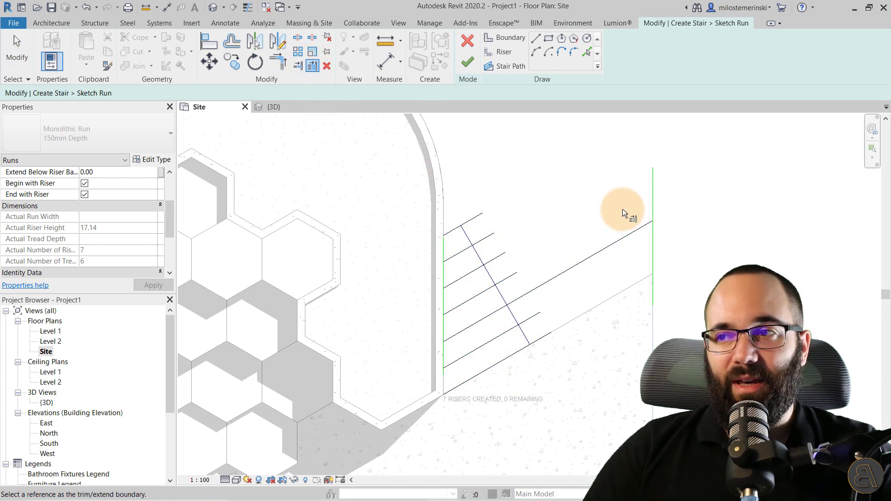
click(652, 200)
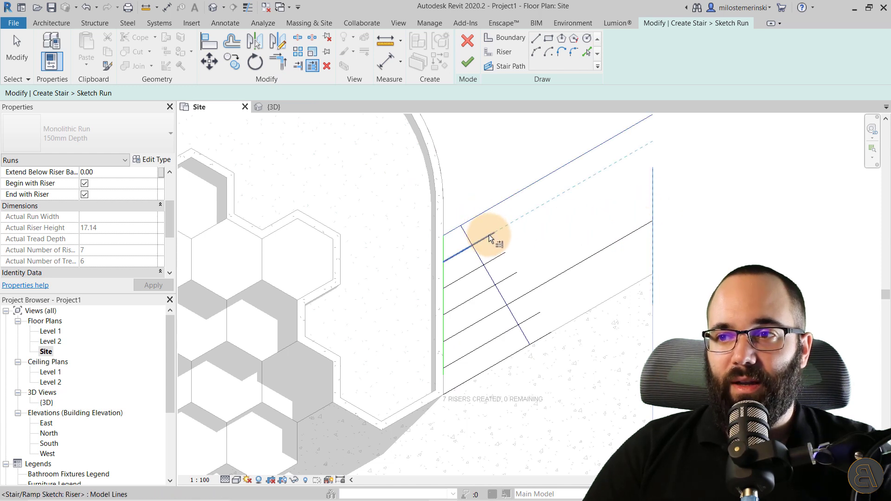
click(498, 255)
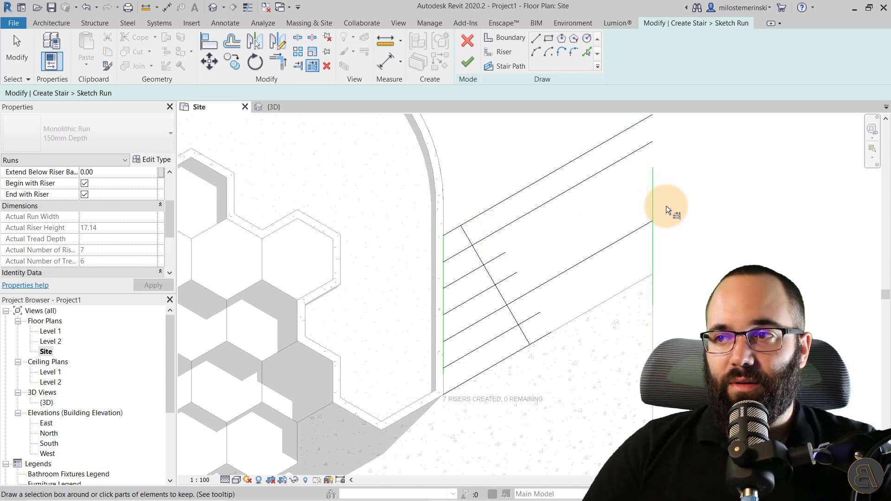
click(504, 261)
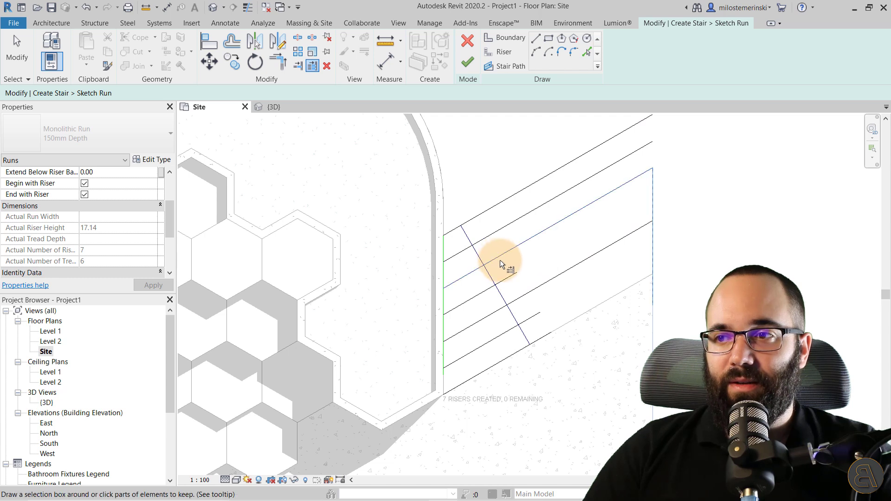
click(533, 314)
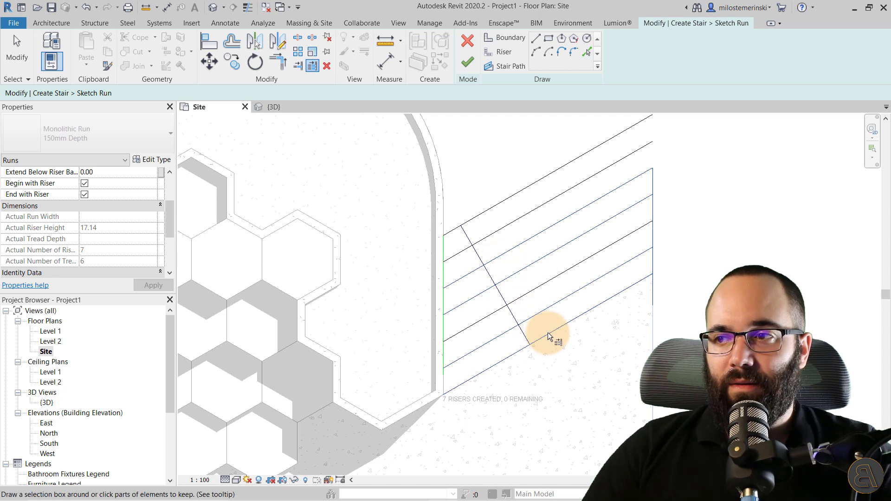
key(Escape)
key(Escape)
- Fit the ends of both boundary lines to the first and last risers, and finish the run sketch
middle_drag(564, 298, 509, 313)
click(389, 375)
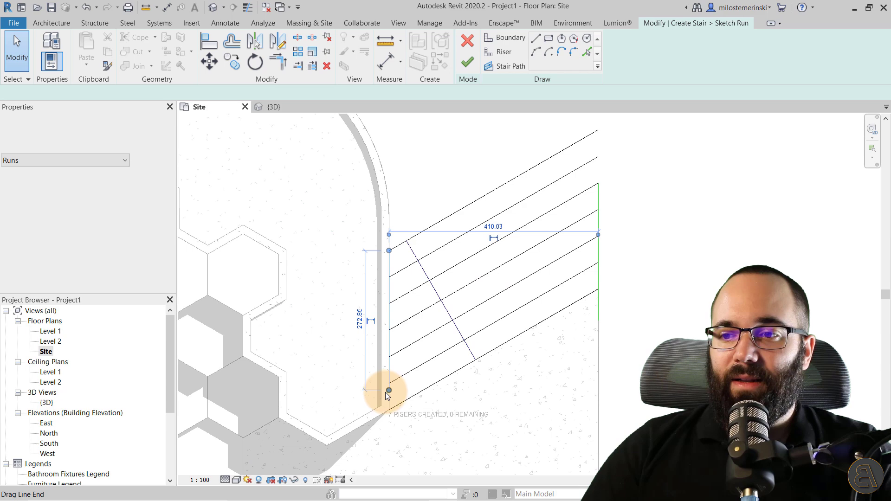
click(600, 314)
drag(598, 183, 598, 130)
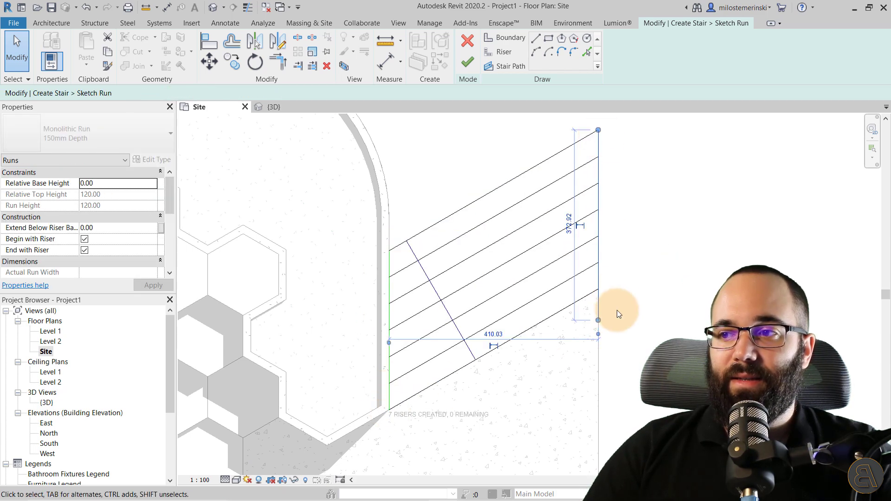
drag(598, 320, 597, 289)
key(Escape)
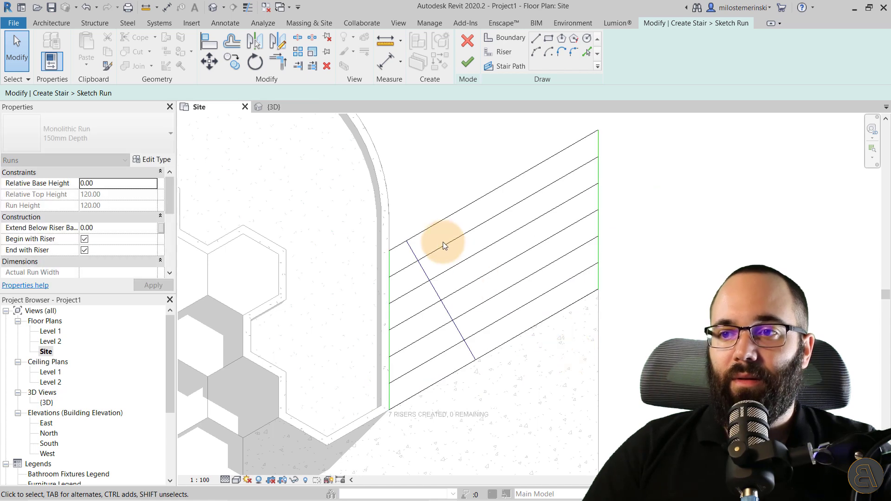
scroll(445, 246, down, 2)
click(467, 63)
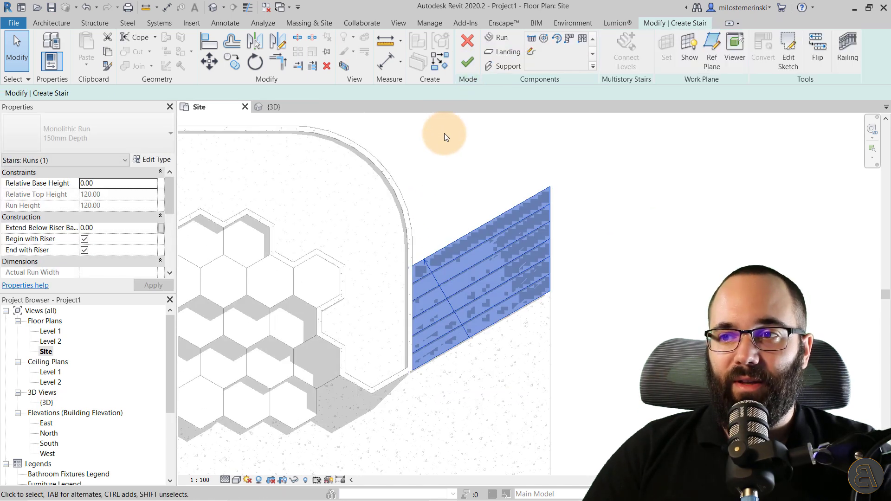
- Check the stair in the 3D view, set its railing type to None, and finish the stair
click(273, 107)
shift+middle_drag(485, 337, 381, 329)
scroll(425, 401, up, 3)
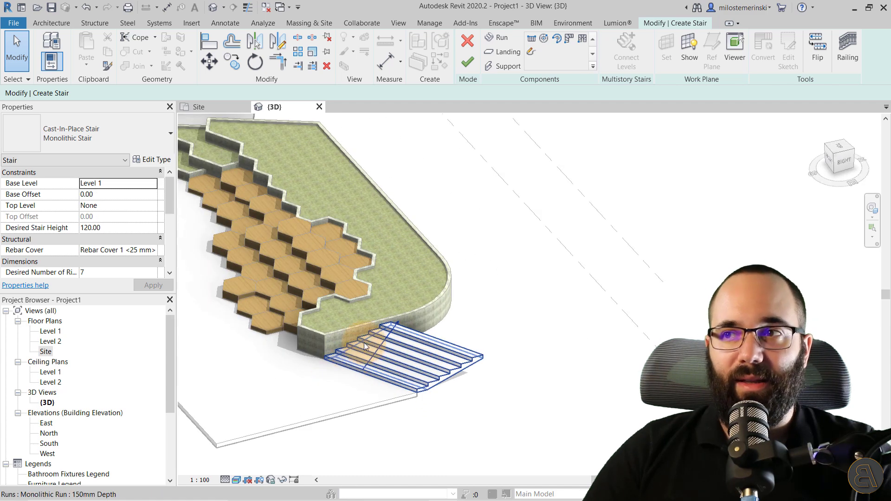
click(854, 59)
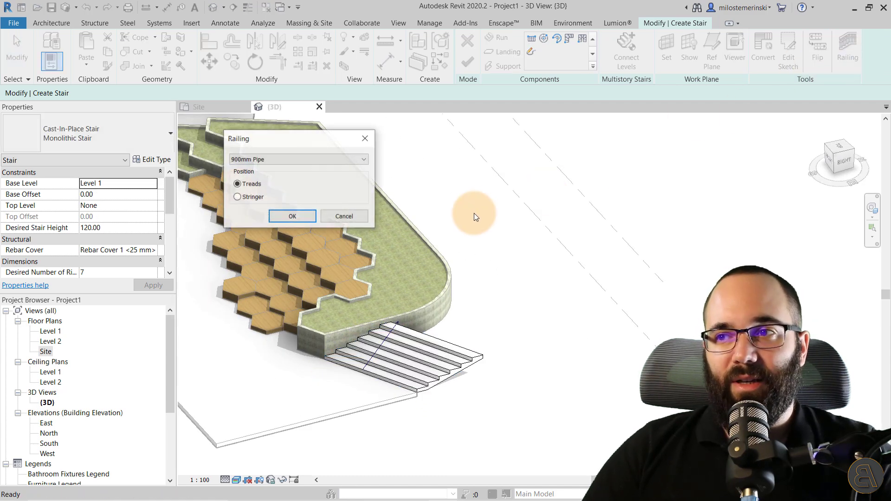
click(259, 160)
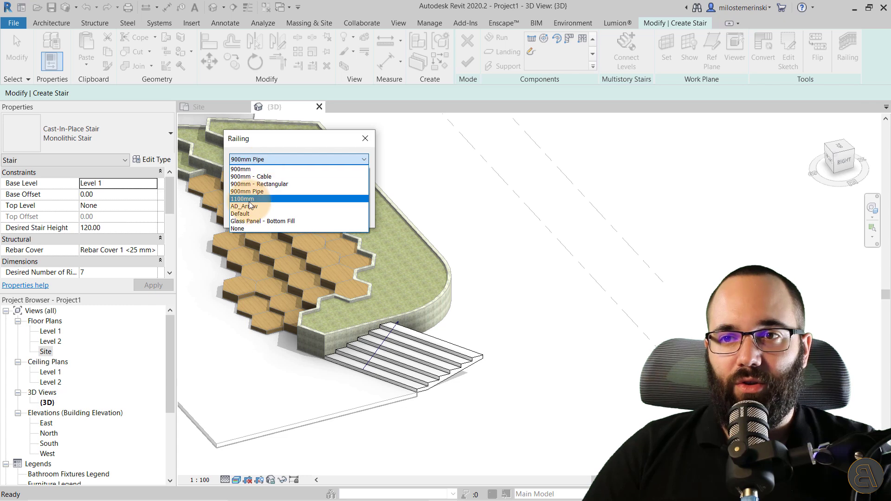
click(259, 225)
click(285, 217)
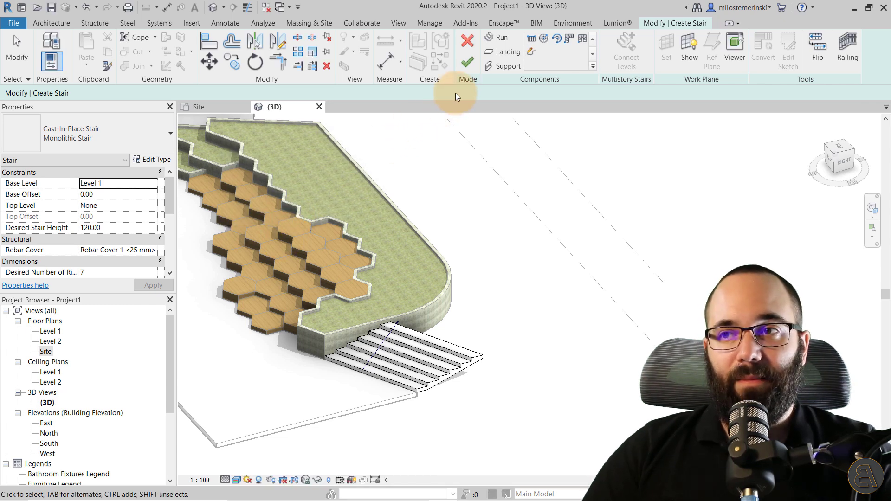
click(468, 62)
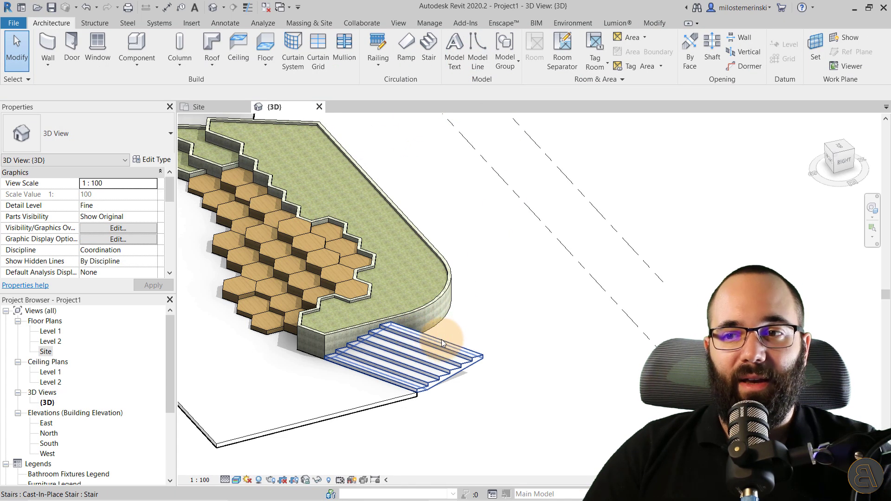
- Examine how the sloped ramp floor is set up by viewing its type properties and the slope arrow in its boundary sketch
scroll(463, 284, down, 3)
shift+middle_drag(463, 284, 358, 312)
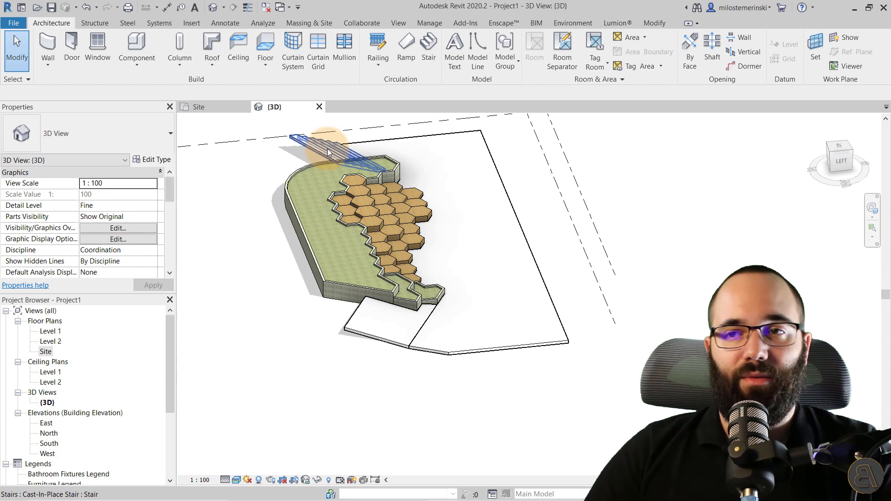
click(358, 328)
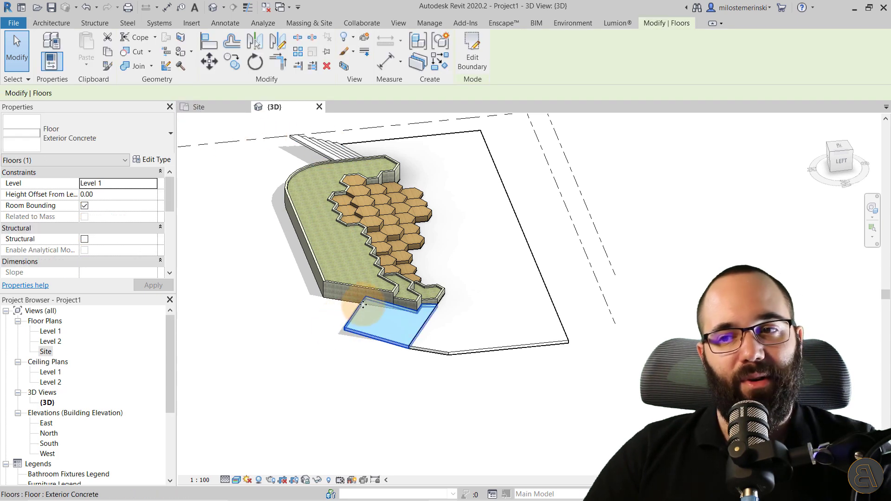
click(150, 159)
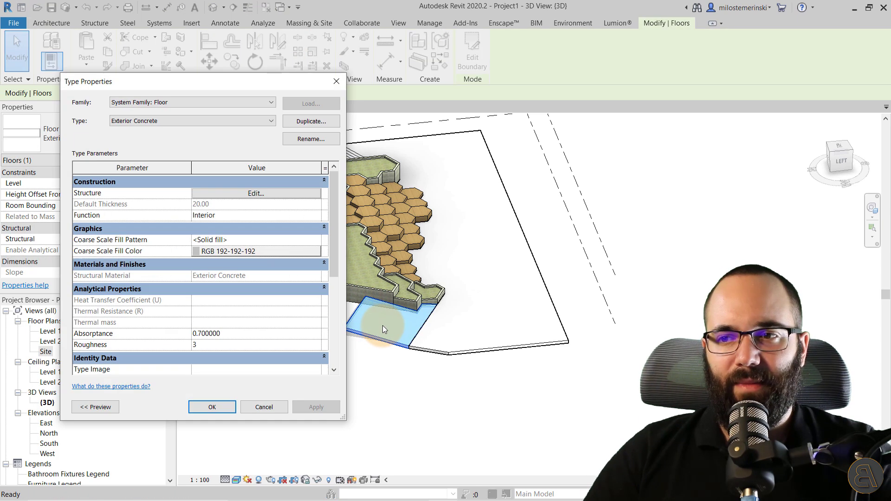
click(263, 406)
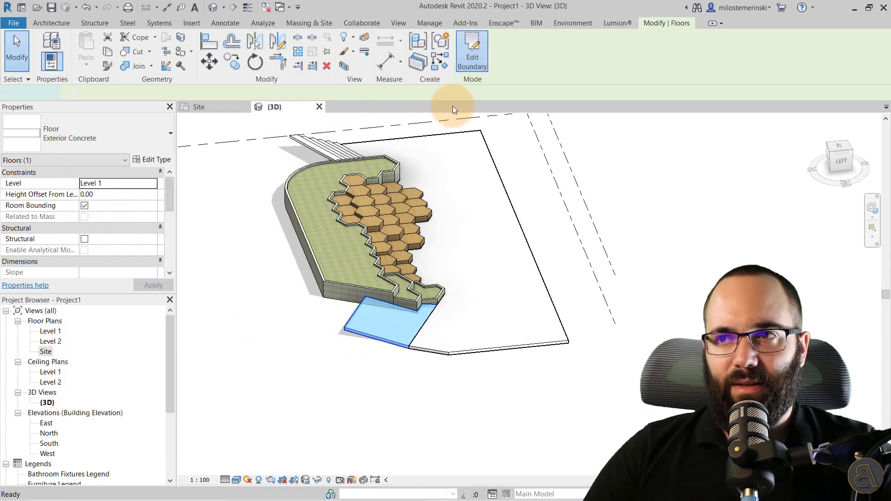
click(471, 63)
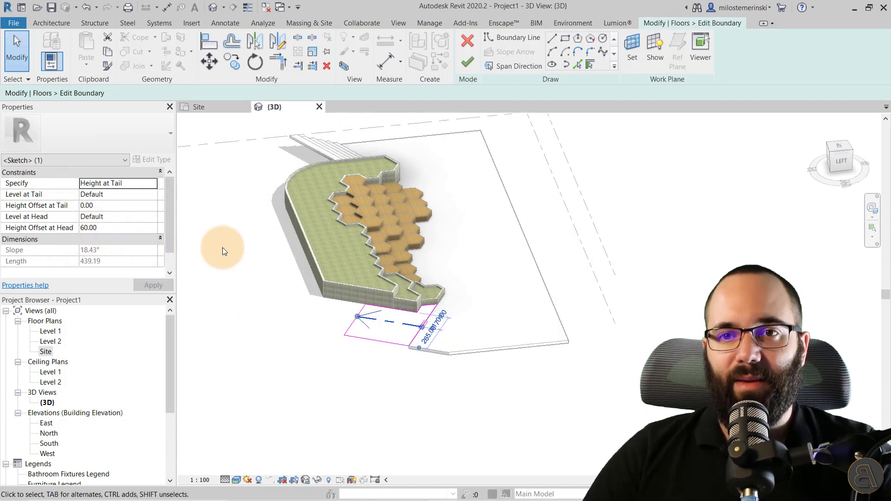
click(261, 256)
click(464, 55)
click(354, 324)
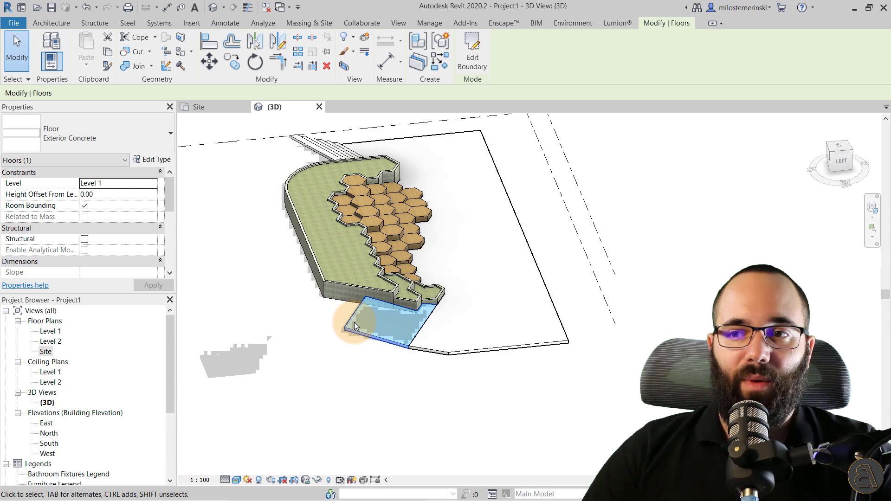
- Start a new Exterior Concrete floor in the Site plan and take boundary lines from the ramp's upper edge and the planter's slanted edge
click(226, 110)
scroll(329, 250, down, 5)
middle_drag(301, 262, 569, 283)
scroll(298, 208, up, 1)
scroll(299, 208, up, 1)
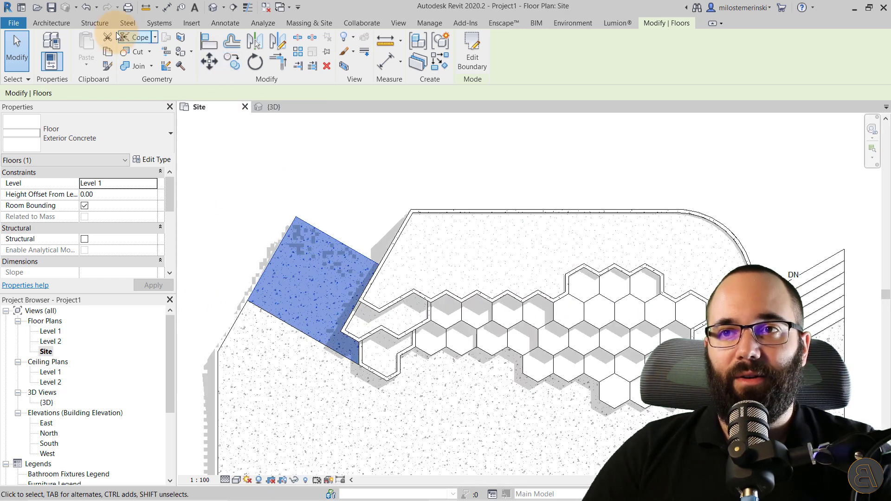
click(62, 24)
click(275, 55)
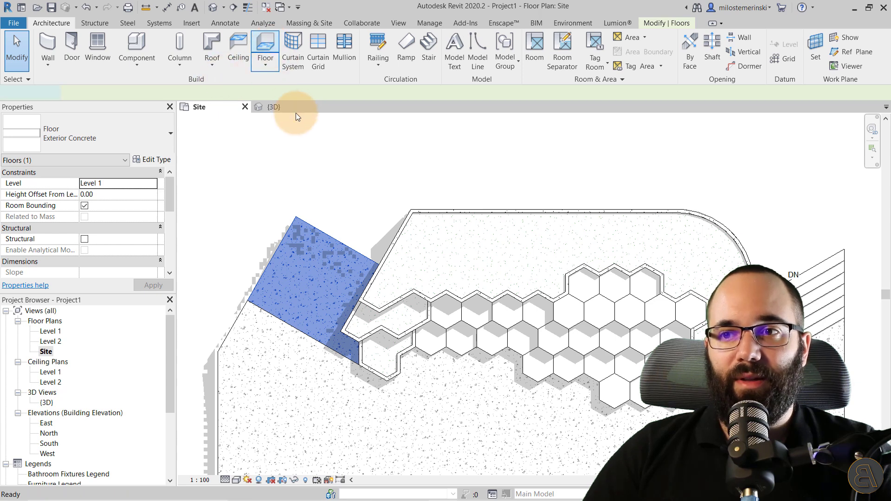
click(295, 109)
click(564, 43)
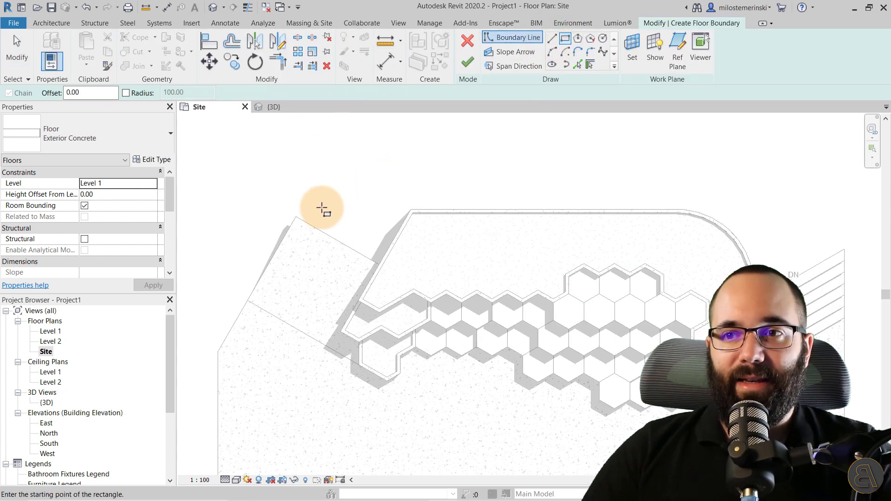
click(578, 64)
click(315, 227)
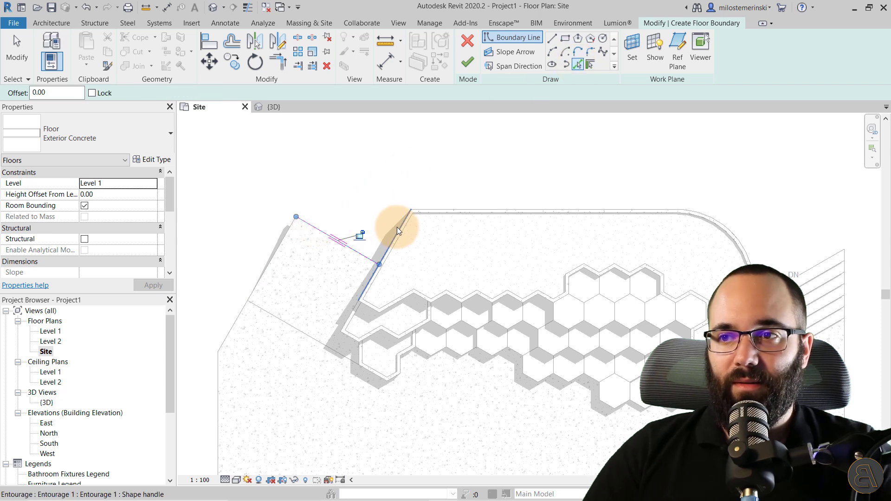
click(396, 226)
- Draw the remaining floor boundary, about 440 long in line with the ramp's outer edge, then across and back to the planter corner
click(552, 38)
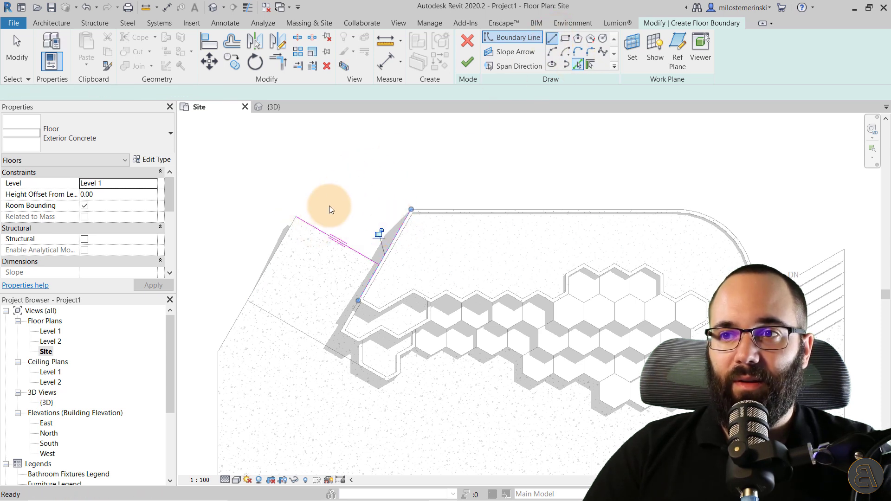
click(296, 216)
click(344, 133)
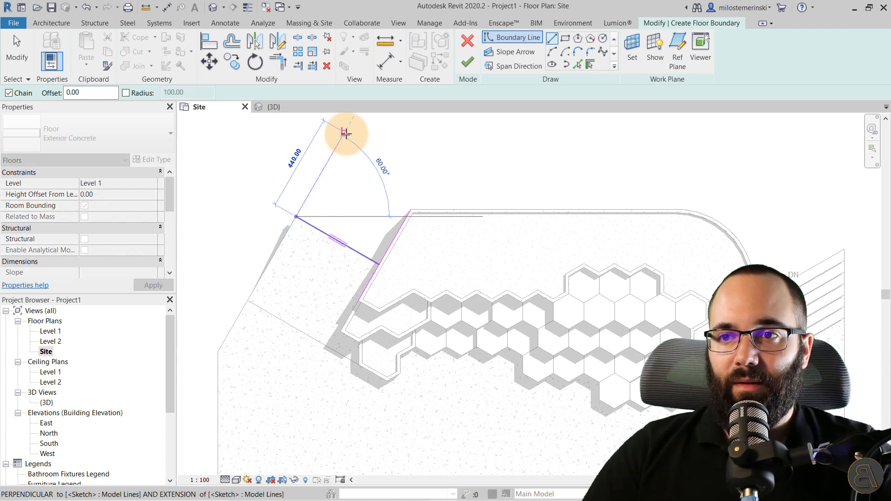
click(410, 133)
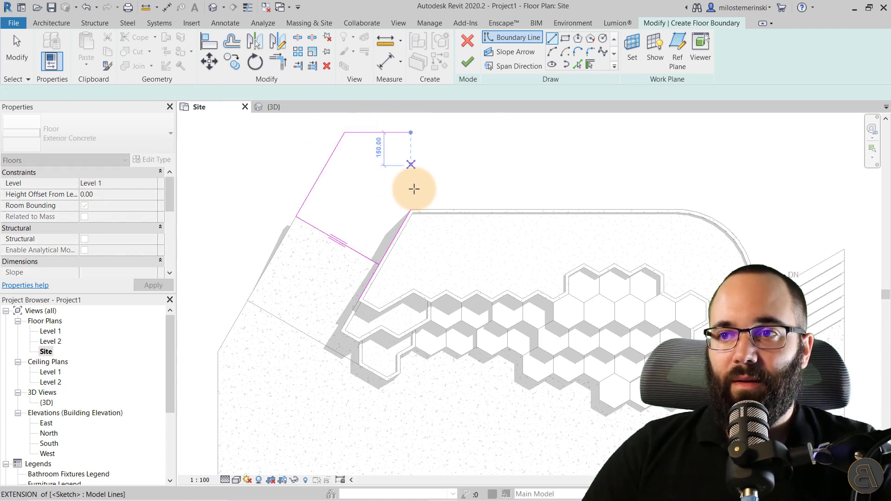
click(410, 209)
key(Escape)
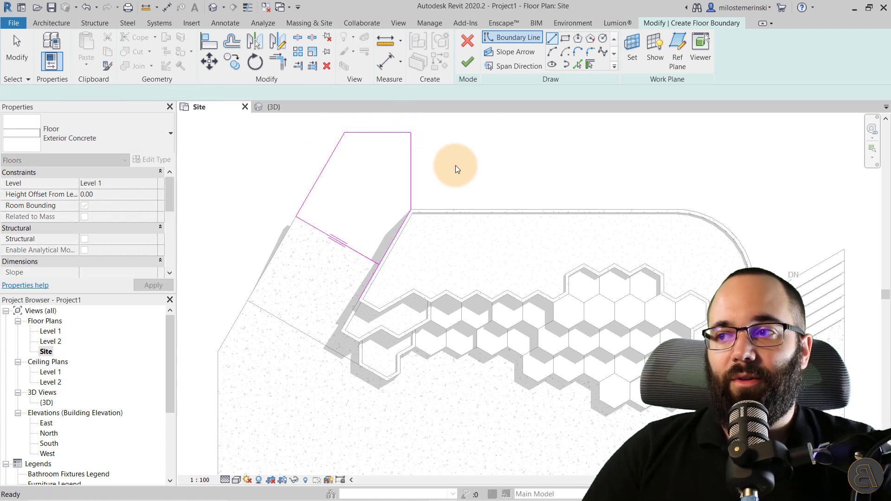
- Shift the far horizontal edge of the floor sketch slightly outward
middle_drag(428, 160, 348, 199)
key(Escape)
scroll(316, 176, up, 1)
click(312, 173)
drag(312, 174, 312, 160)
key(Escape)
- Shorten the boundary line along the planter to end at the ramp's corner, and finish the floor
click(467, 63)
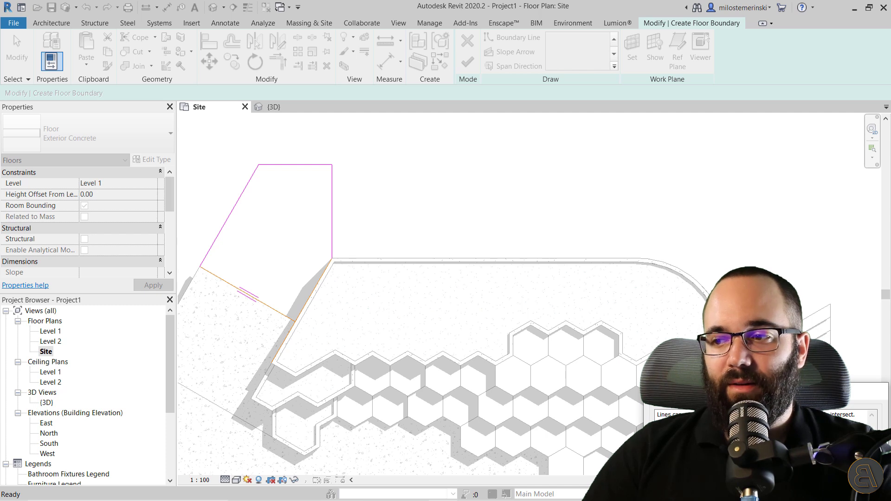
key(Escape)
click(293, 328)
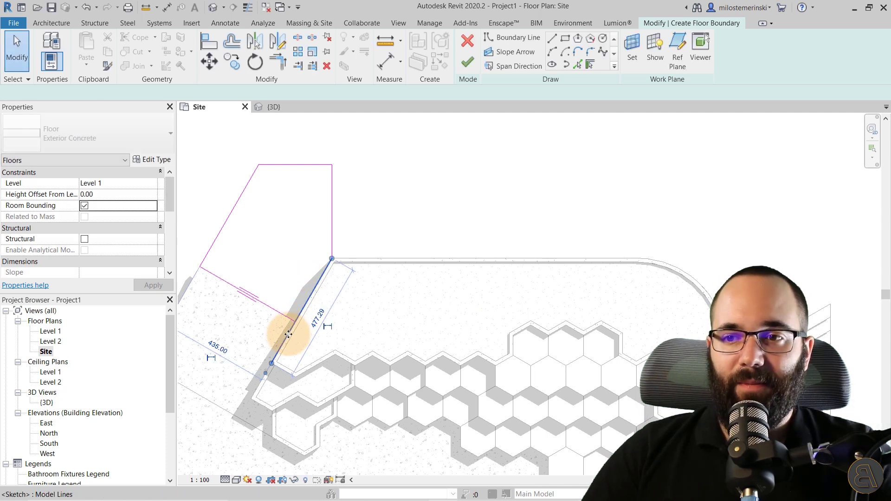
drag(273, 362, 295, 322)
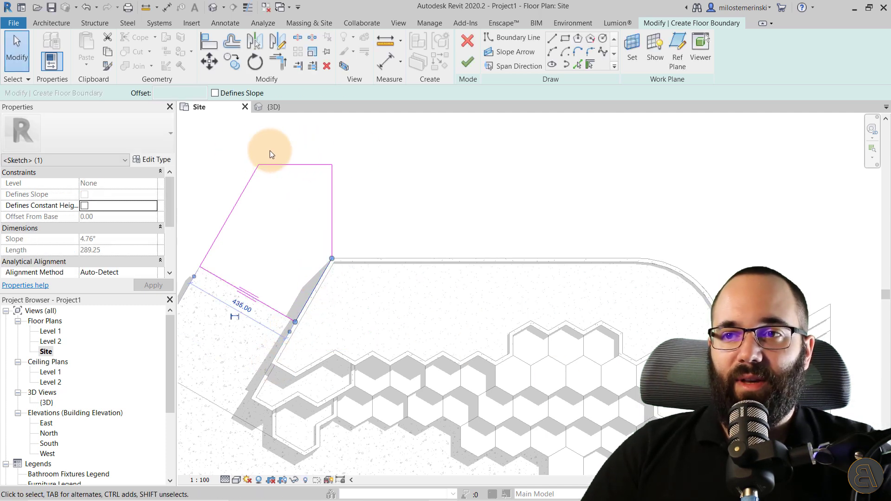
mouse_move(314, 168)
middle_down()
mouse_move(313, 197)
mouse_move(306, 207)
mouse_move(299, 201)
middle_up()
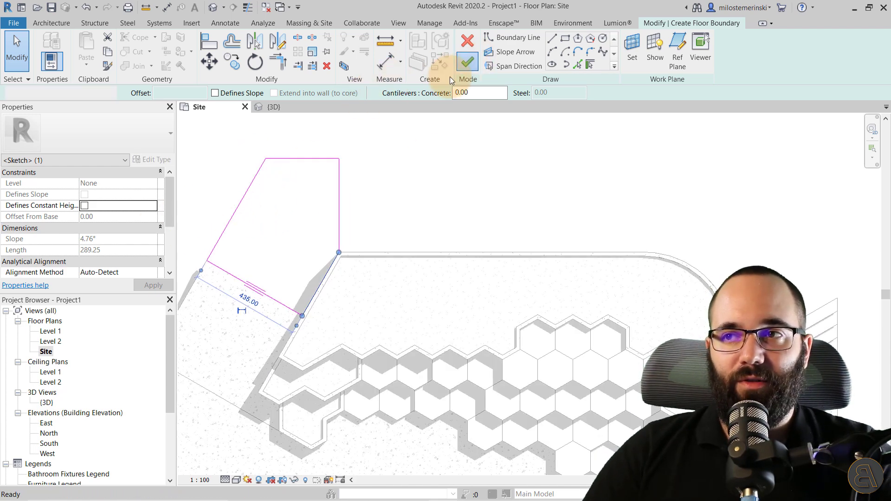
click(467, 62)
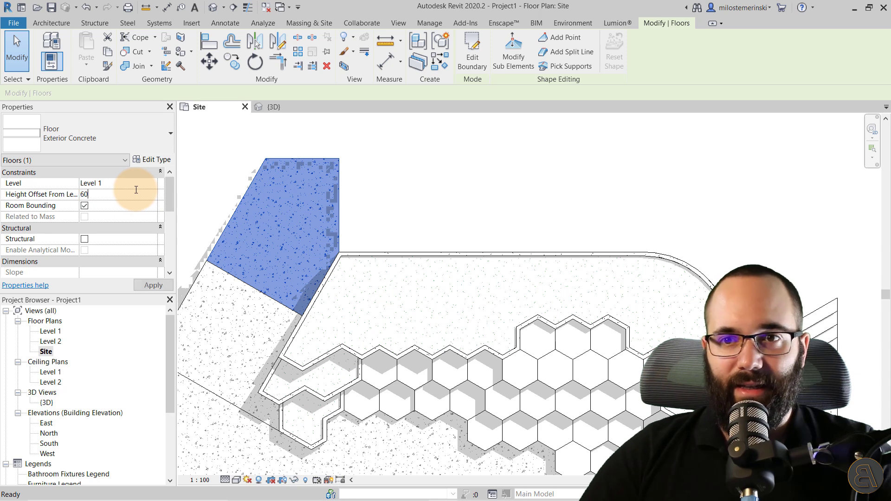
- Set the new floor's height offset from Level 1 to 60 and check it in the 3D view
click(144, 285)
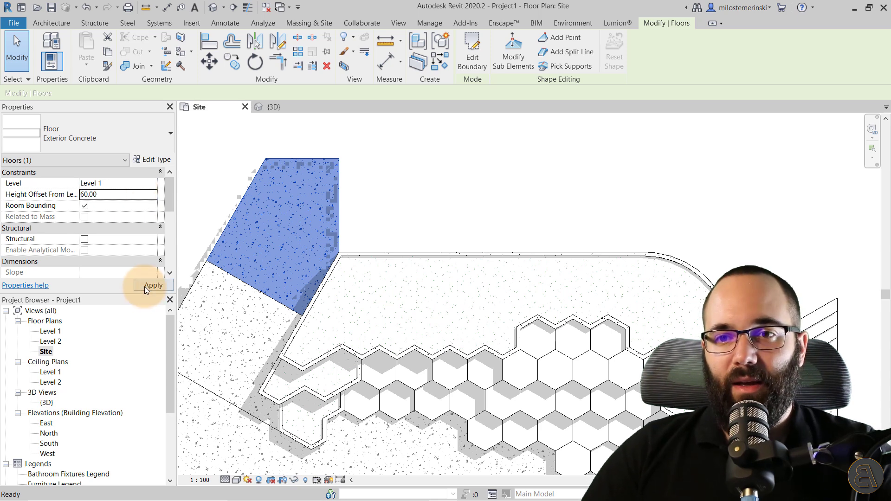
click(264, 110)
shift+middle_drag(327, 182, 332, 219)
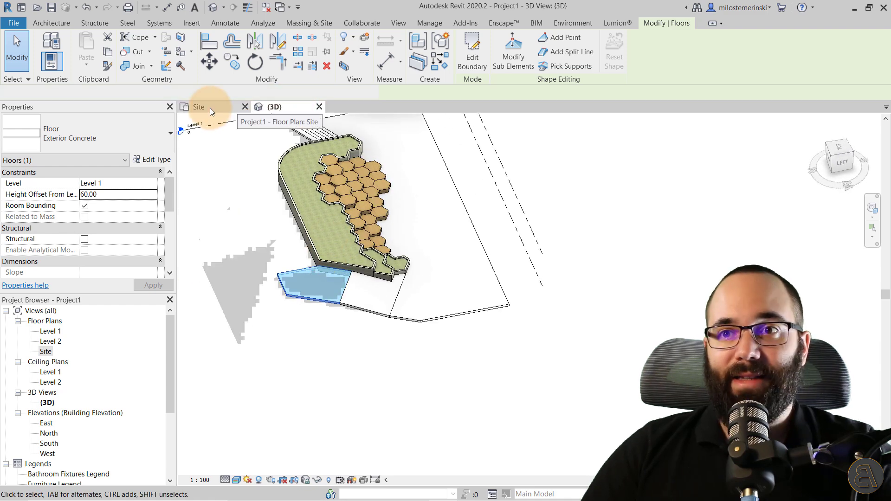
click(210, 107)
middle_drag(426, 315, 346, 281)
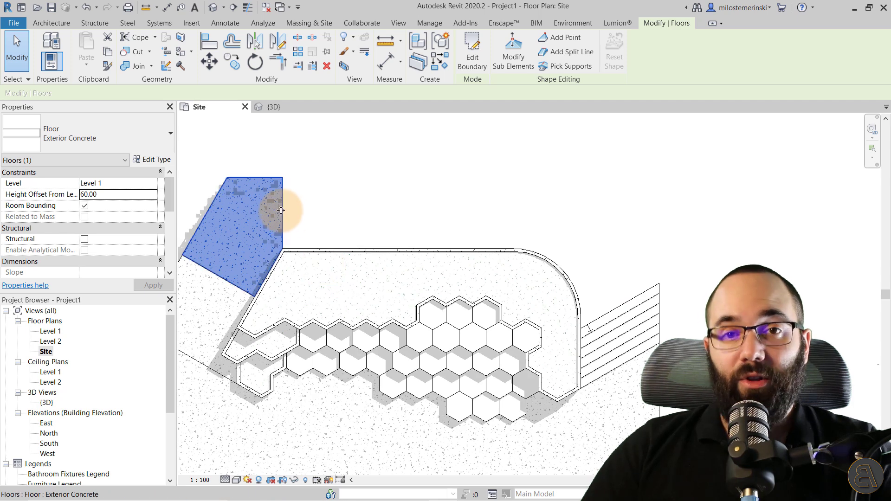
click(314, 186)
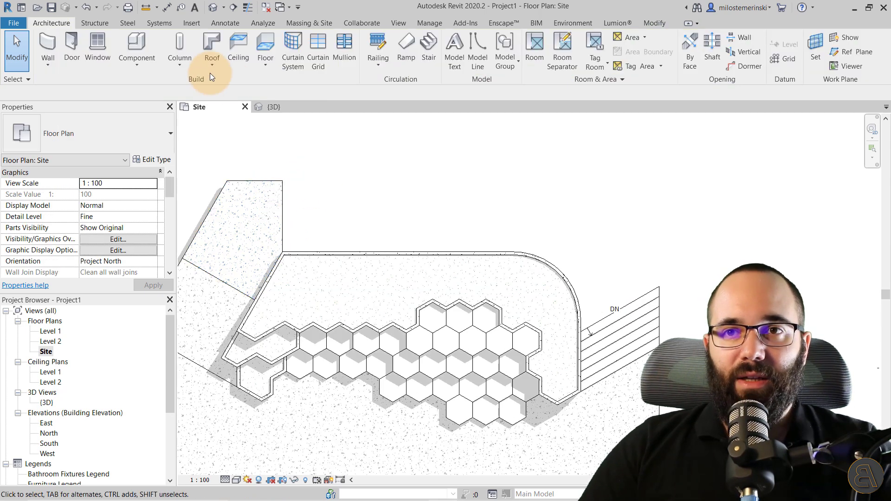
- Start another Exterior Concrete floor with a height offset of 60, taking boundary lines from the landing's vertical edge and the stair's uppermost riser
click(283, 38)
key(Escape)
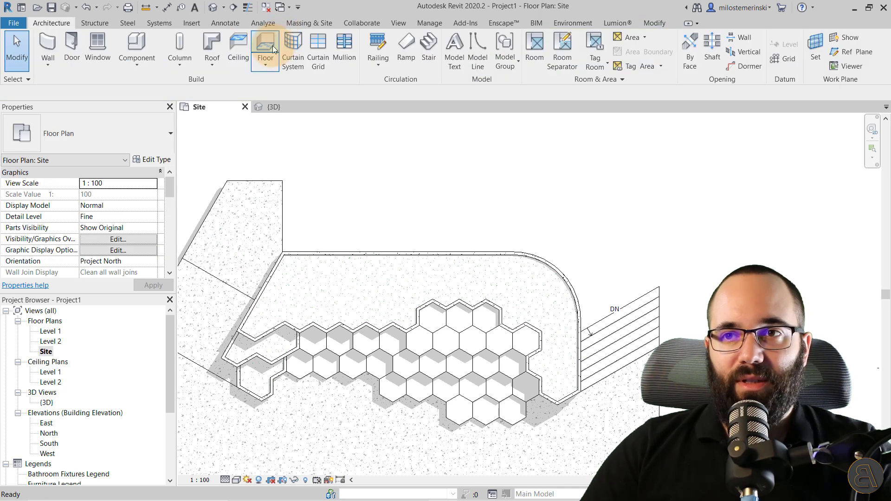
click(265, 46)
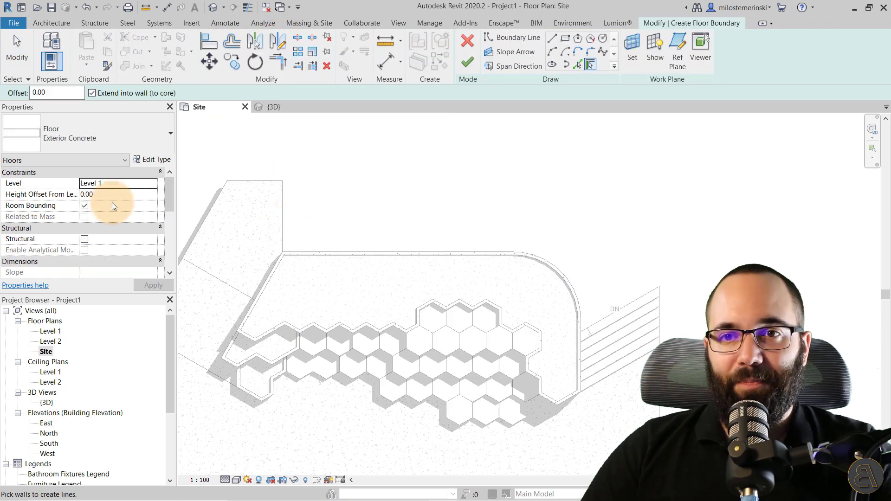
click(111, 195)
text(60)
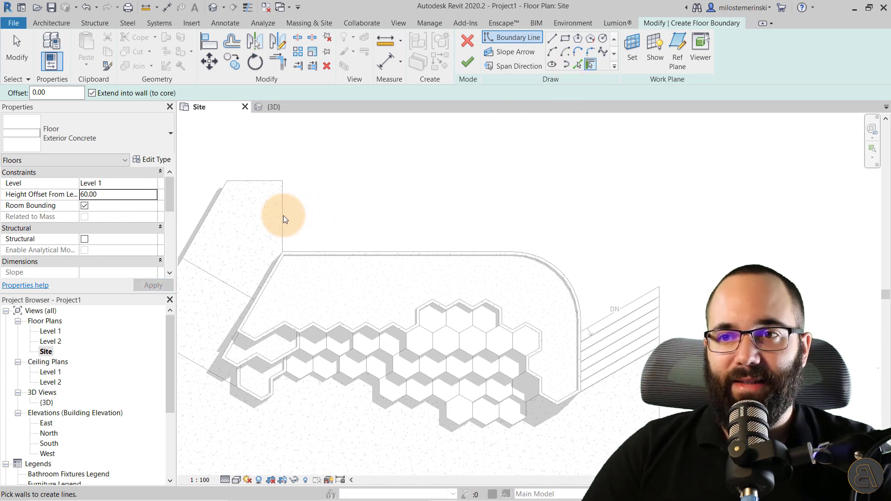
click(578, 64)
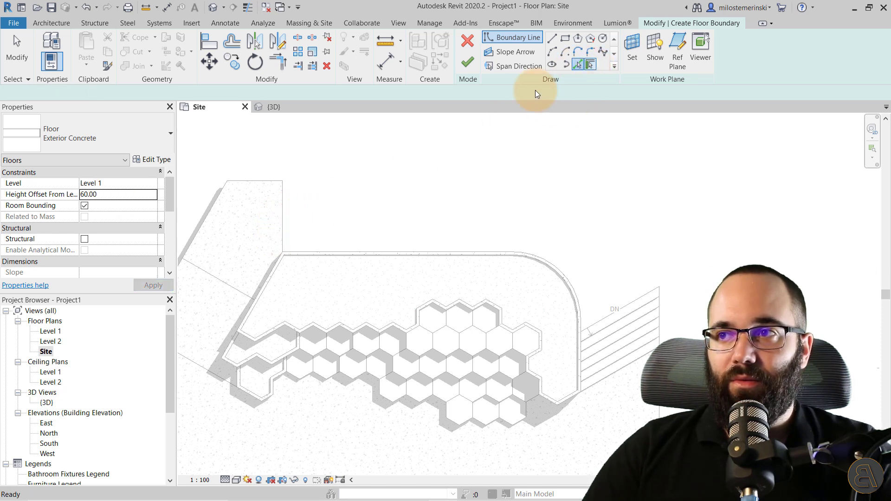
click(283, 221)
click(644, 295)
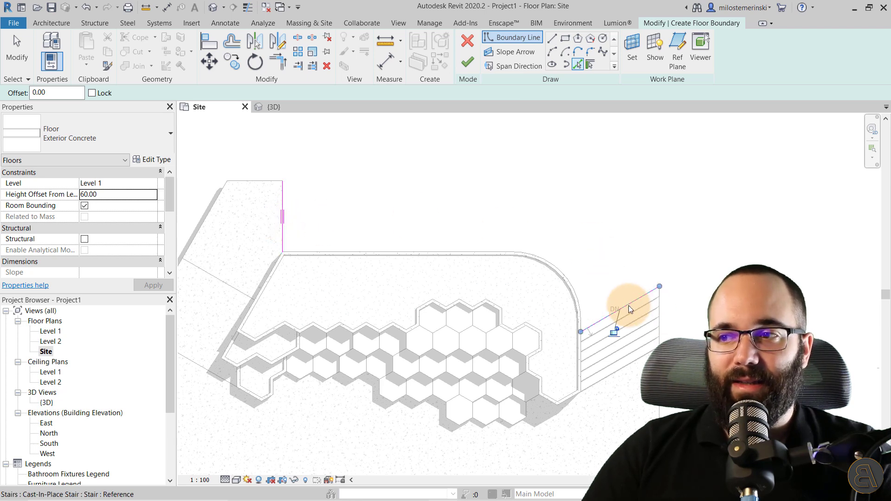
- Draw a large bulging boundary arc, radius about 1026, from the landing's outer corner to the outer end of the stair's uppermost riser
click(551, 52)
click(283, 181)
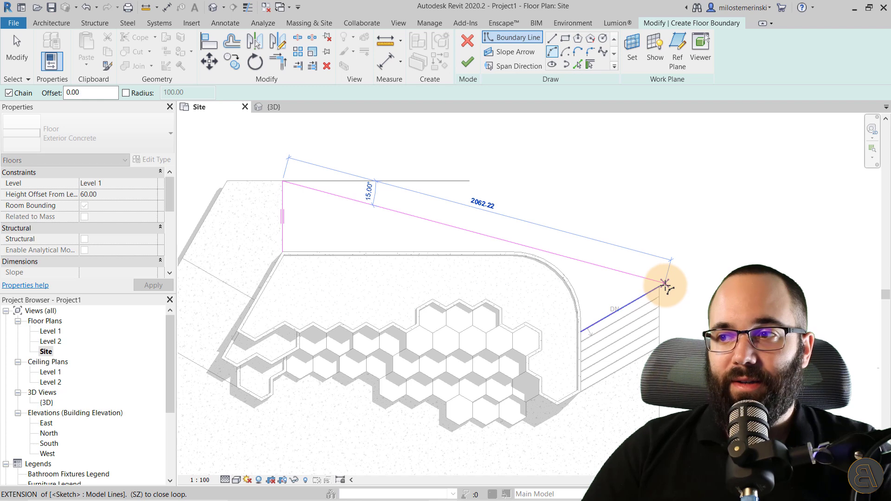
click(661, 287)
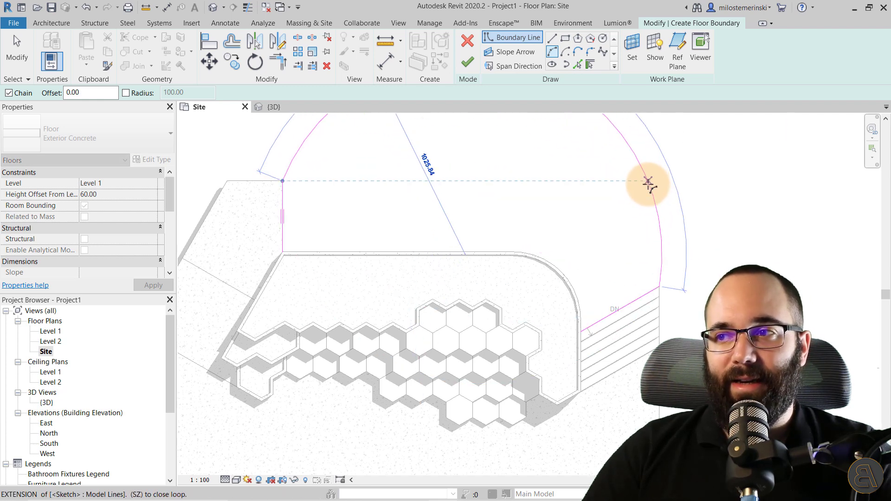
click(648, 182)
key(Escape)
- Close the boundary with a shallow arc, radius about 7698, from the planter corner to the riser's inner end, and finish the floor
click(283, 253)
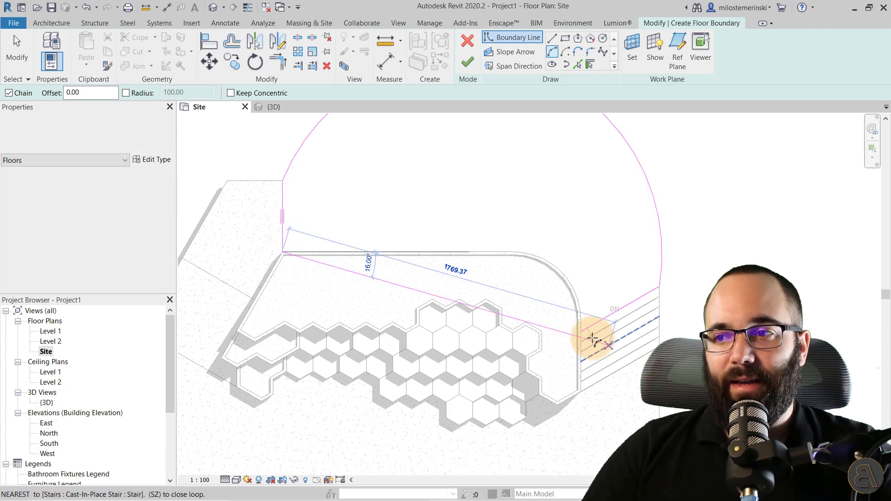
click(581, 332)
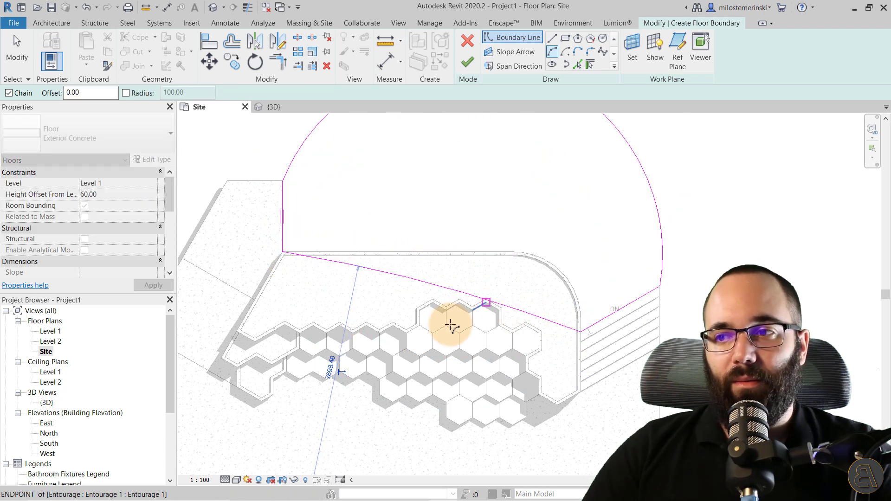
key(Escape)
click(468, 62)
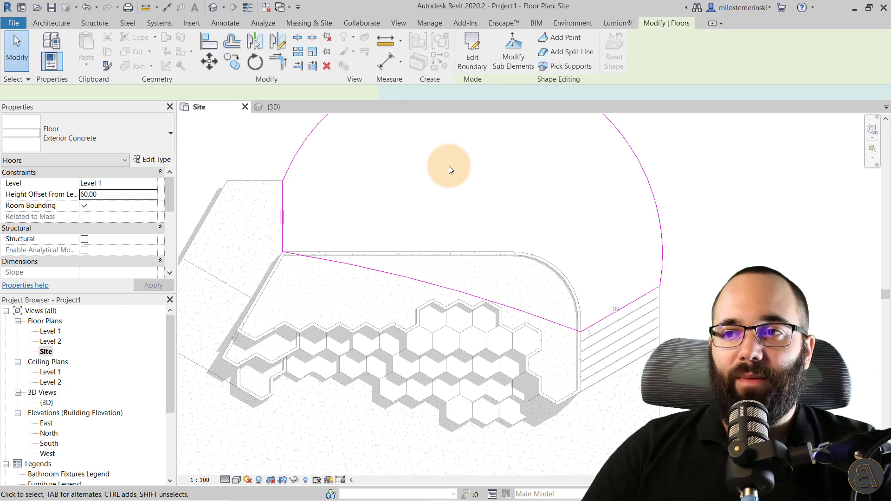
- Edit the large curved floor's sub-elements in the 3D view, raising its edge at the stair to an elevation of about 43
click(274, 107)
shift+middle_drag(488, 233, 493, 132)
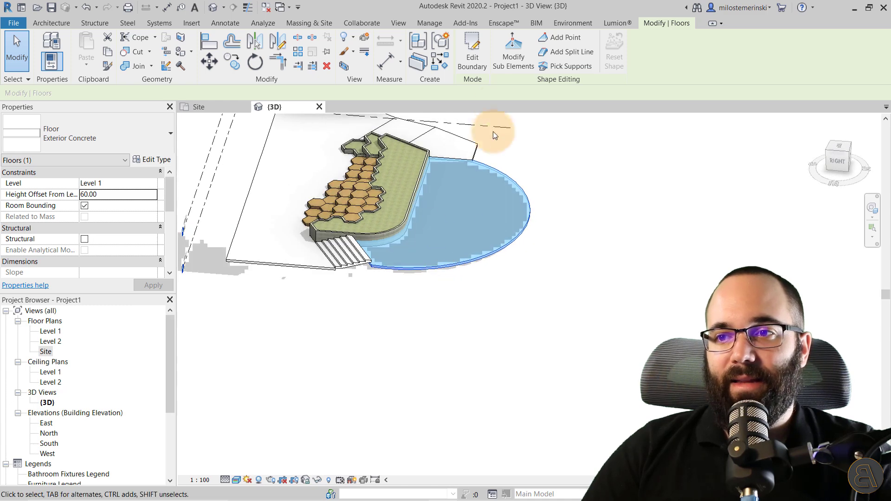
click(506, 71)
shift+middle_drag(458, 223, 354, 181)
scroll(353, 181, up, 5)
drag(381, 189, 380, 174)
scroll(304, 196, down, 1)
scroll(304, 196, down, 3)
shift+middle_drag(409, 230, 464, 214)
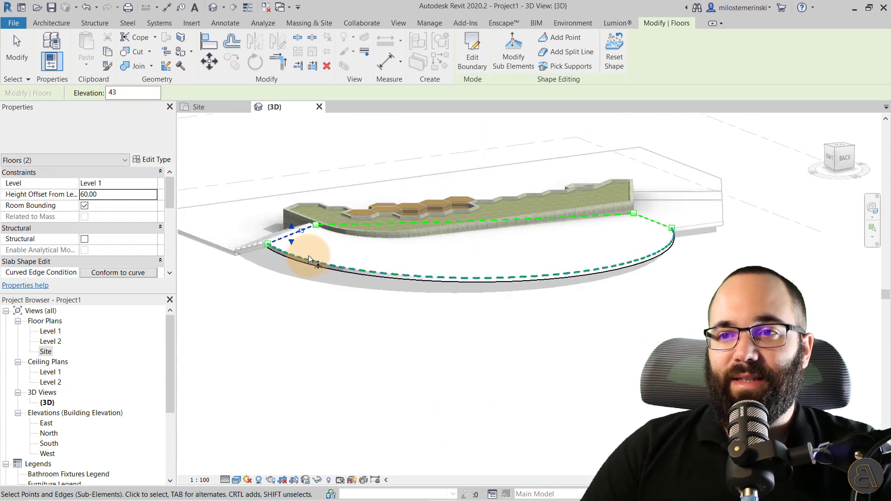
- End the sub-element editing of the curved floor and select that floor in the 3D view
scroll(308, 255, up, 3)
shift+middle_drag(537, 218, 404, 212)
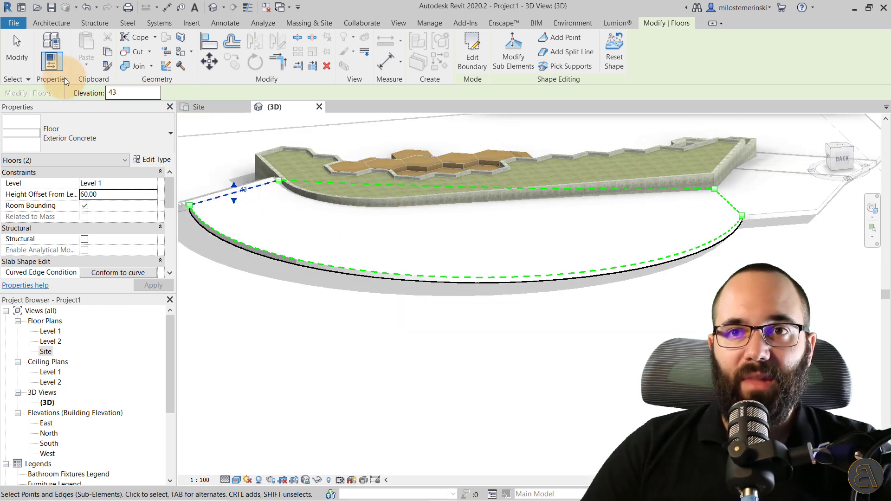
click(20, 60)
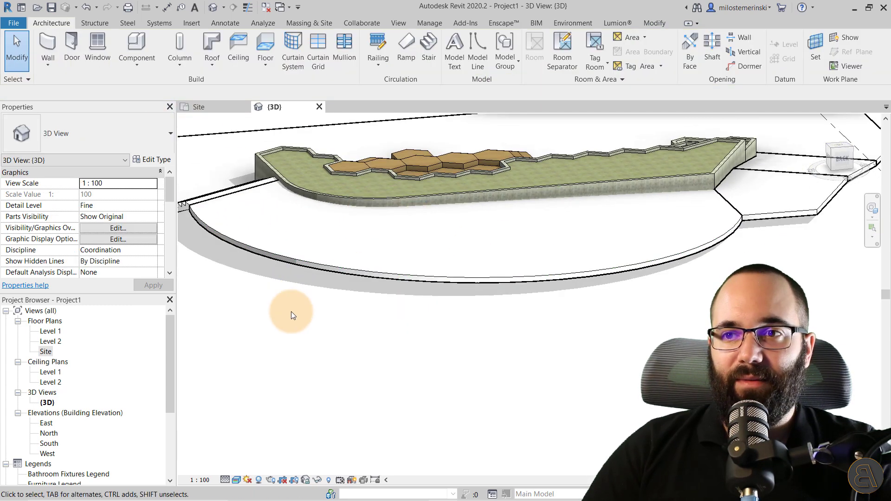
shift+middle_drag(303, 260, 298, 263)
click(296, 266)
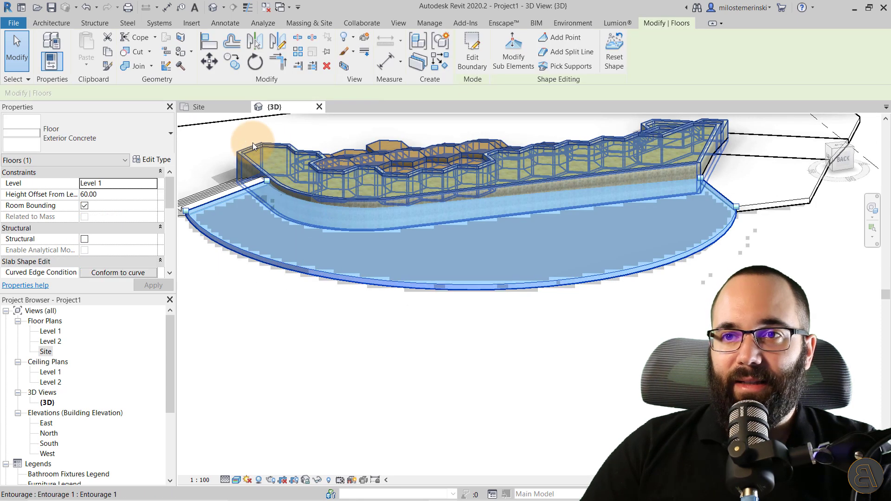
- In the Site plan, start a vertical opening on the curved floor, taking boundary lines from the landing's outer horizontal edge and the stair's outer side
click(210, 108)
middle_drag(355, 319, 319, 358)
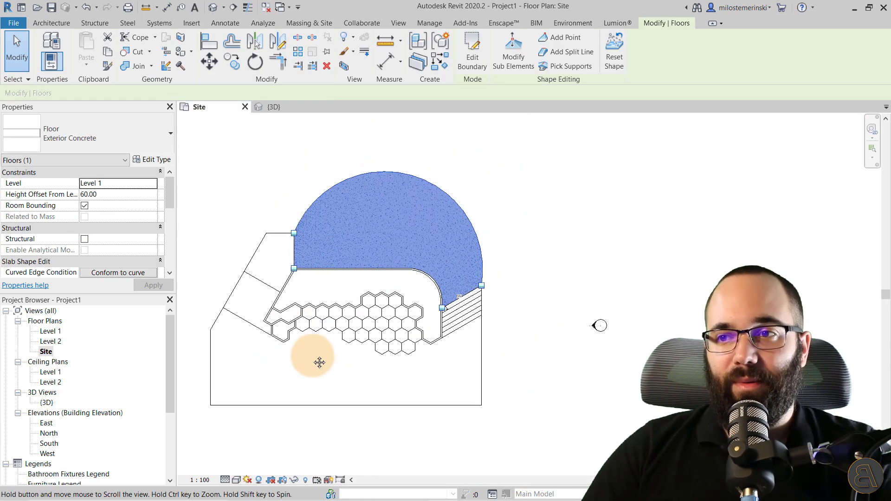
scroll(275, 200, up, 2)
click(275, 200)
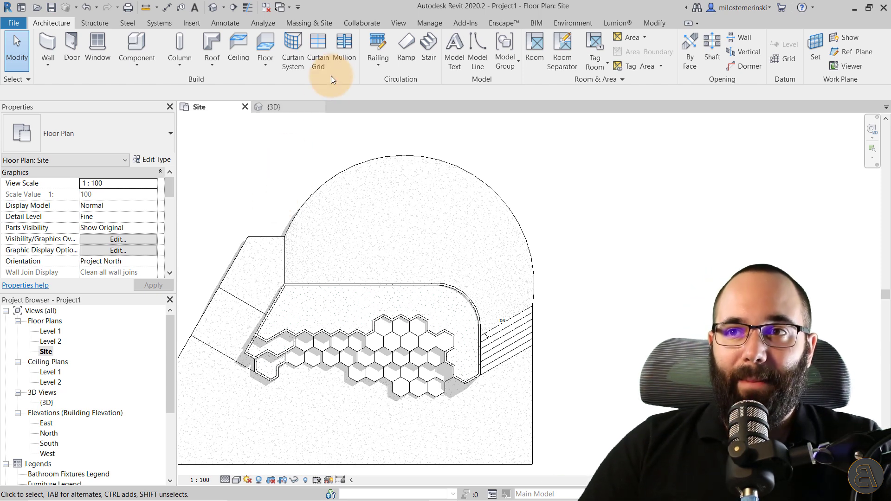
click(744, 53)
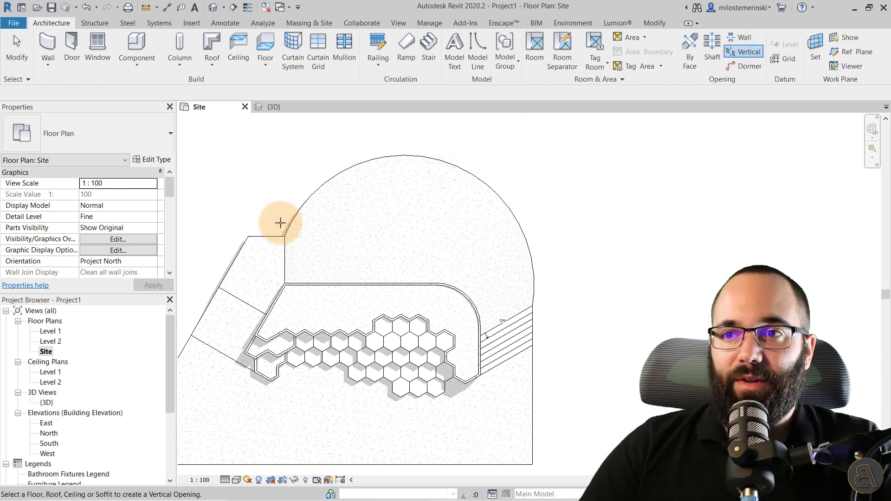
click(294, 220)
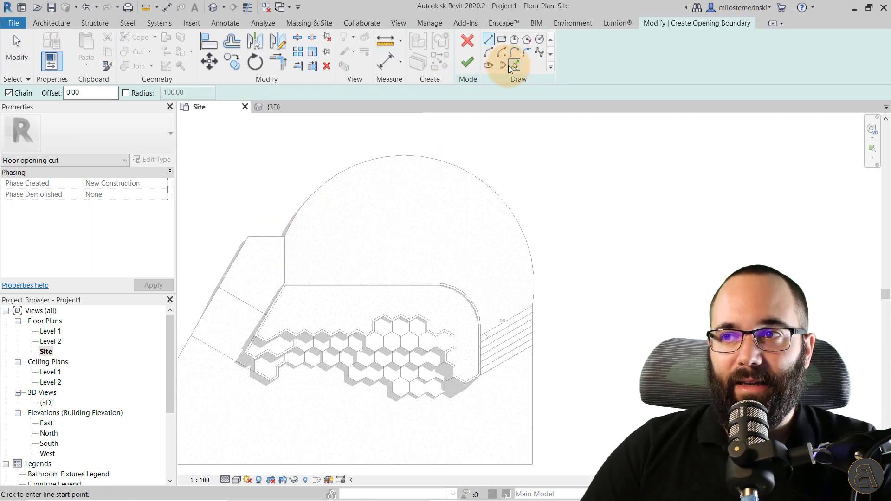
click(509, 66)
click(271, 237)
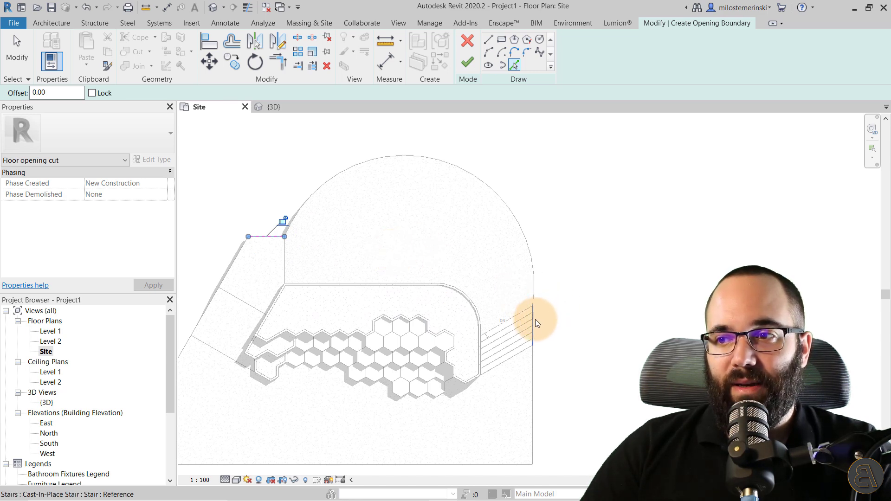
click(535, 319)
- Extend the landing-edge line and the stair-side line of the opening sketch until they meet in a corner
key(t)
key(r)
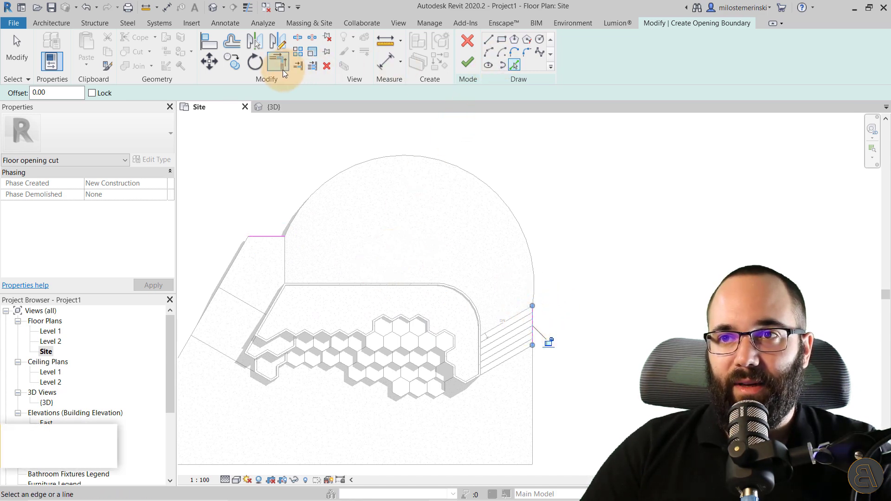
click(257, 236)
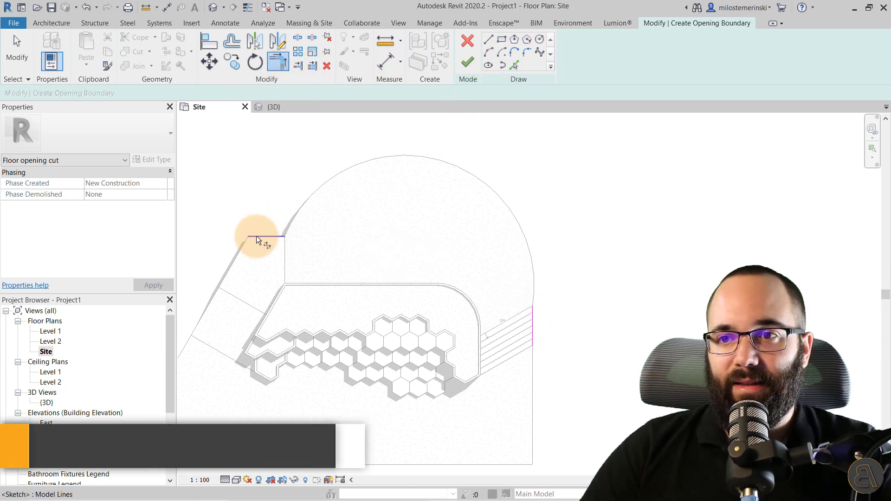
click(533, 316)
scroll(533, 260, up, 3)
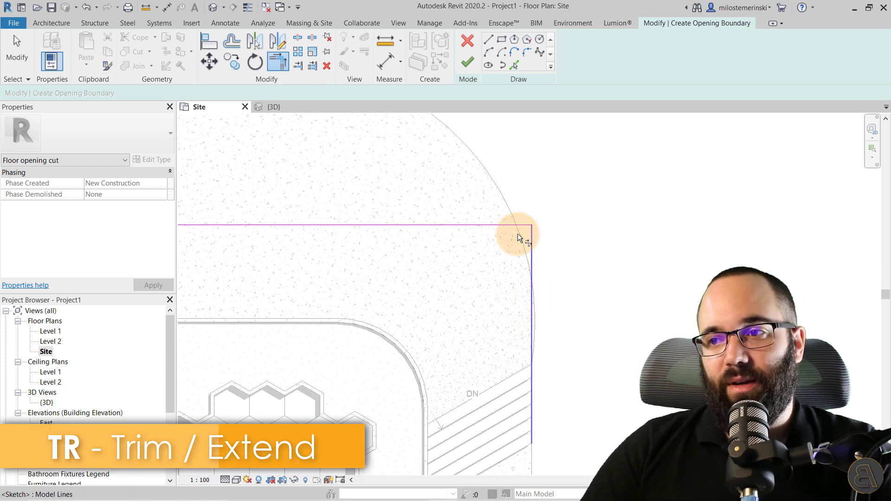
- Draw a 45-degree diagonal line about 353.55 long across the sketch corner, starting 250 below it on the stair-side line
click(487, 40)
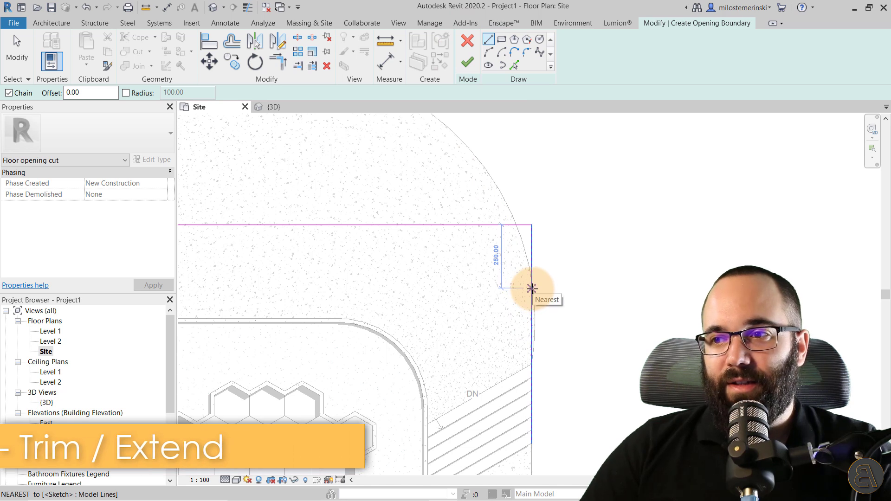
click(532, 288)
click(468, 225)
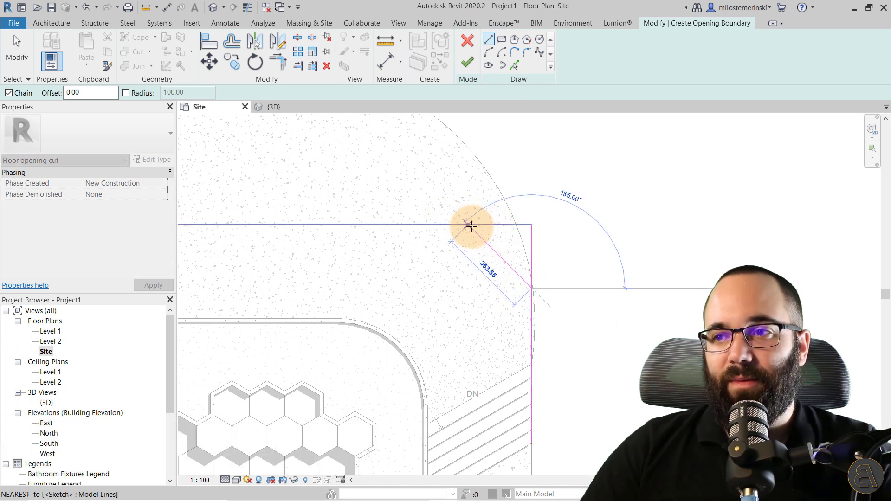
key(Escape)
key(Escape)
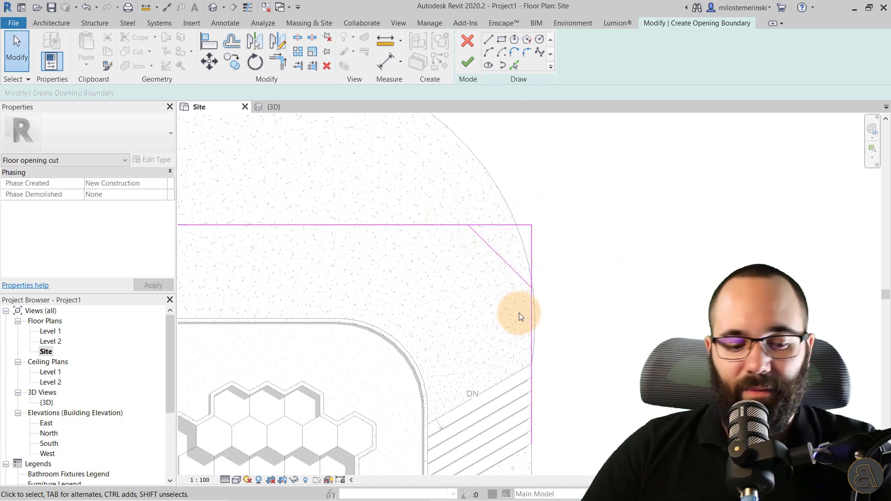
- Trim the stair-side and landing-edge lines to the diagonal, leaving a chamfered corner in the opening sketch
key(t)
key(r)
click(531, 304)
click(476, 234)
click(474, 232)
click(458, 224)
scroll(454, 218, down, 2)
mouse_move(399, 203)
middle_down()
mouse_move(418, 228)
mouse_move(393, 205)
middle_up()
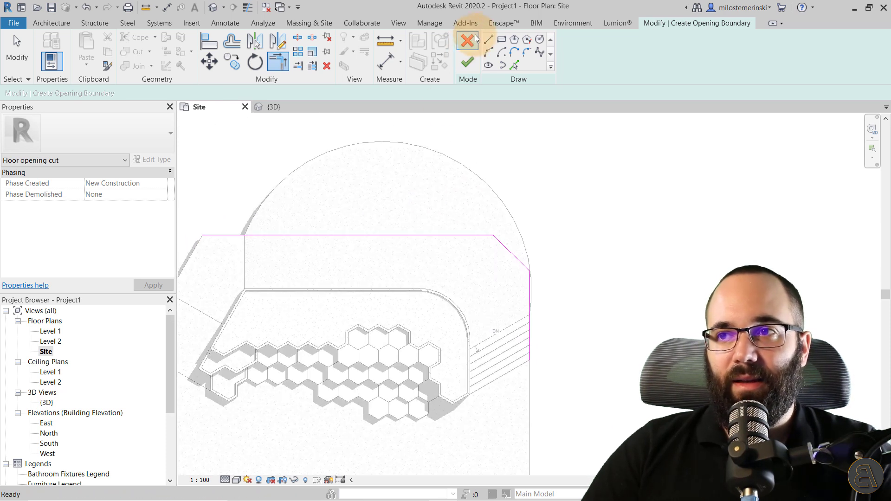
- Close the opening boundary with straight segments around the outside of the floor's bulging arc, finish the opening and deselect it
click(488, 39)
click(202, 234)
click(289, 128)
click(467, 122)
click(559, 180)
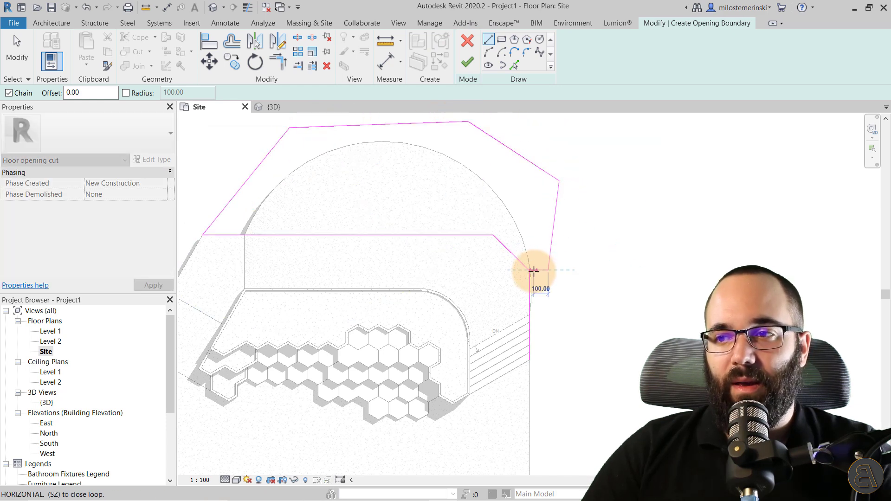
click(548, 270)
click(530, 374)
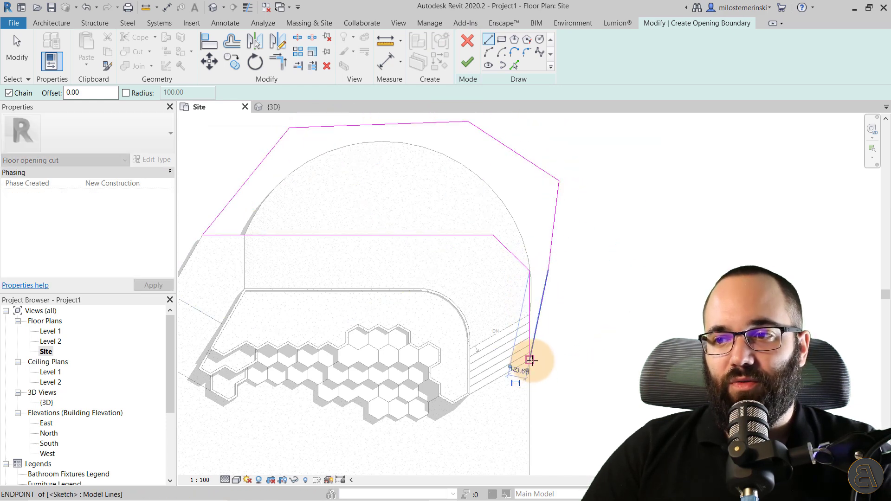
click(466, 61)
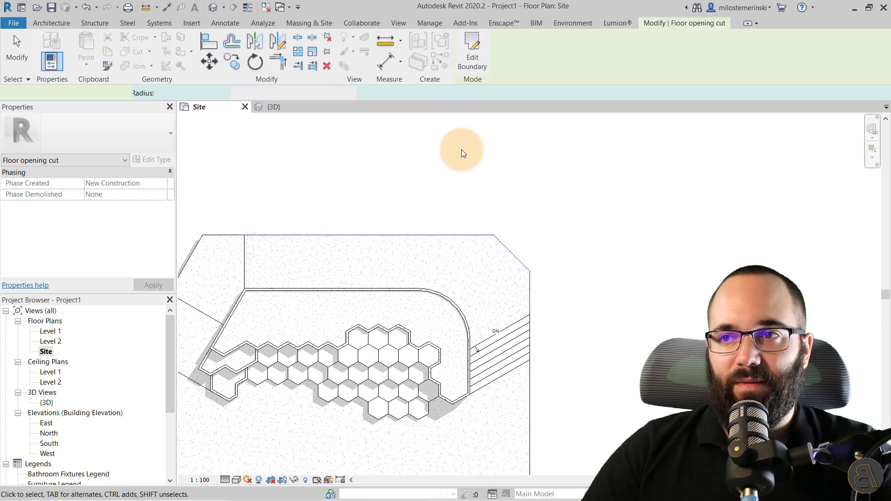
click(328, 213)
click(267, 233)
key(Delete)
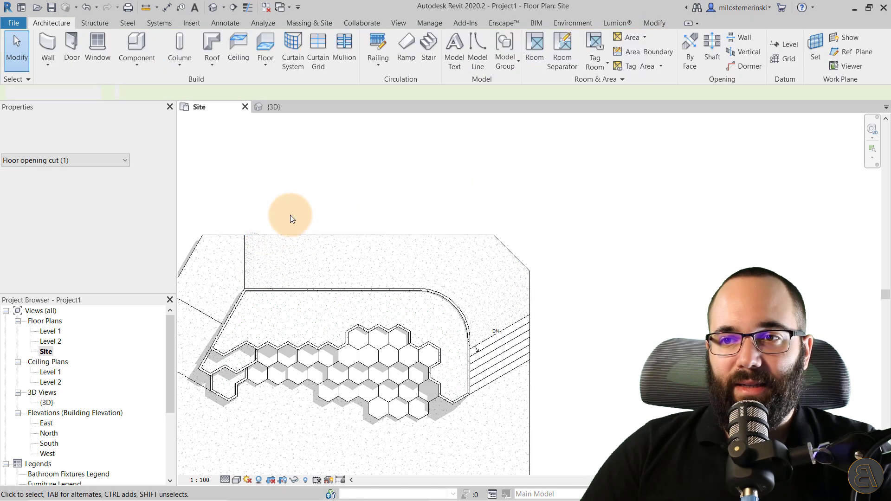
- Start another vertical opening on the same floor, picking the planter's outer straight edge, its rounded corner and the stair's inner side as boundary lines
click(747, 54)
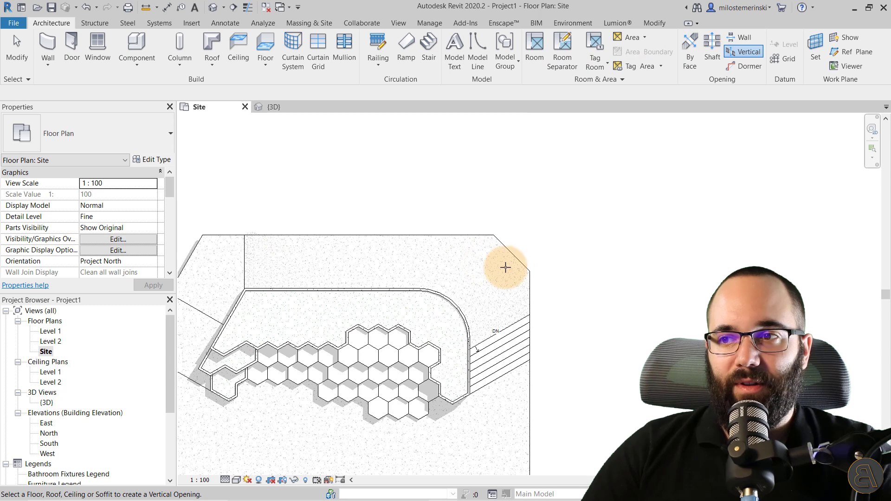
click(527, 266)
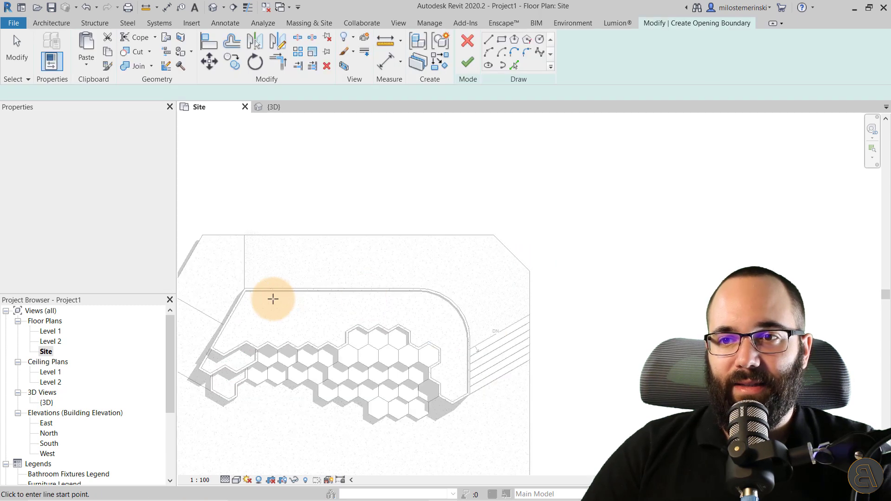
scroll(264, 265, up, 5)
click(515, 66)
click(235, 249)
click(635, 265)
middle_drag(635, 264, 340, 152)
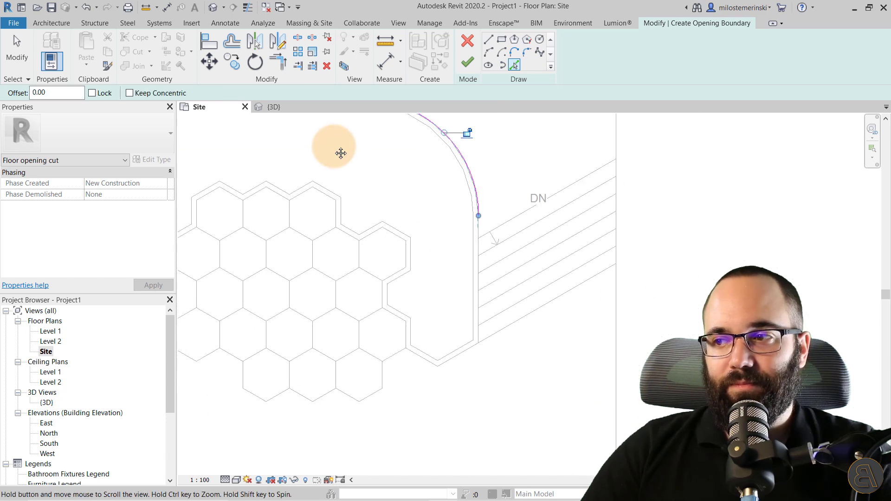
click(494, 248)
scroll(547, 198, down, 1)
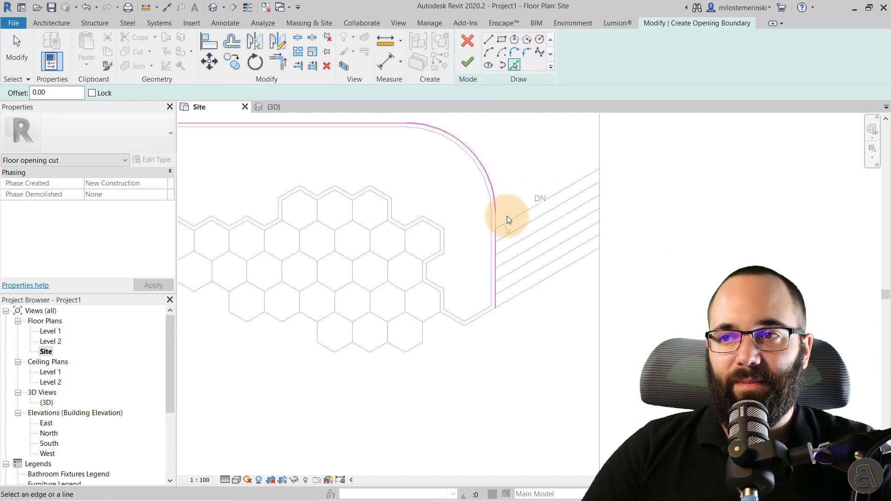
- Stretch the upper end of the stair-side sketch line until it meets the end of the planter arc
key(Escape)
click(496, 239)
drag(495, 229, 496, 213)
scroll(357, 199, down, 3)
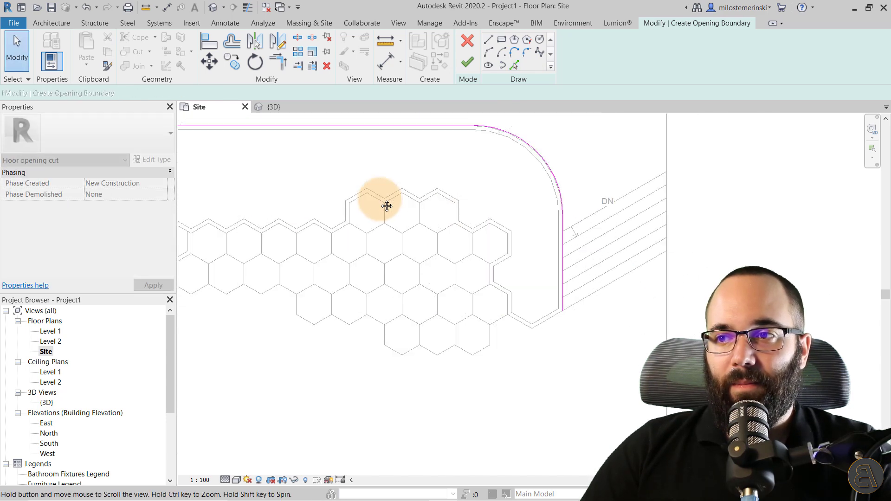
- Close the boundary with an arc from the planter's far corner to the stair-side line's lower end, bulging across the planter, and finish the opening
click(489, 52)
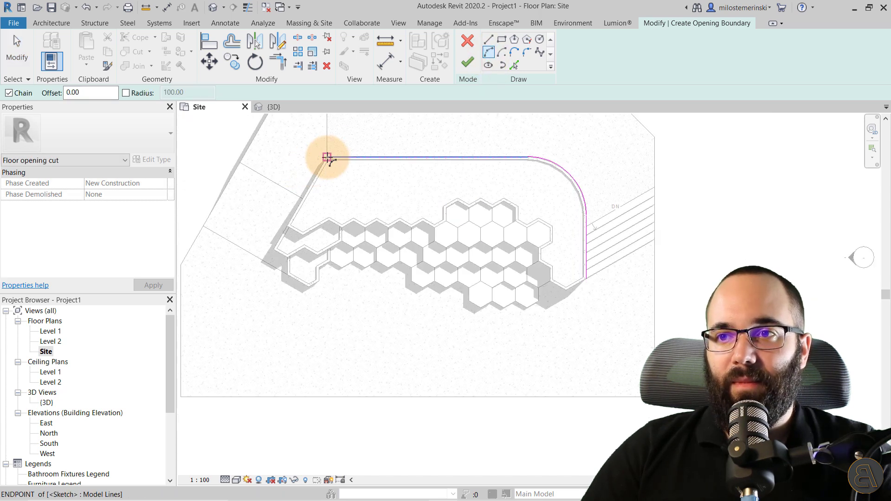
click(327, 158)
click(587, 281)
click(378, 265)
key(Escape)
click(467, 62)
key(Escape)
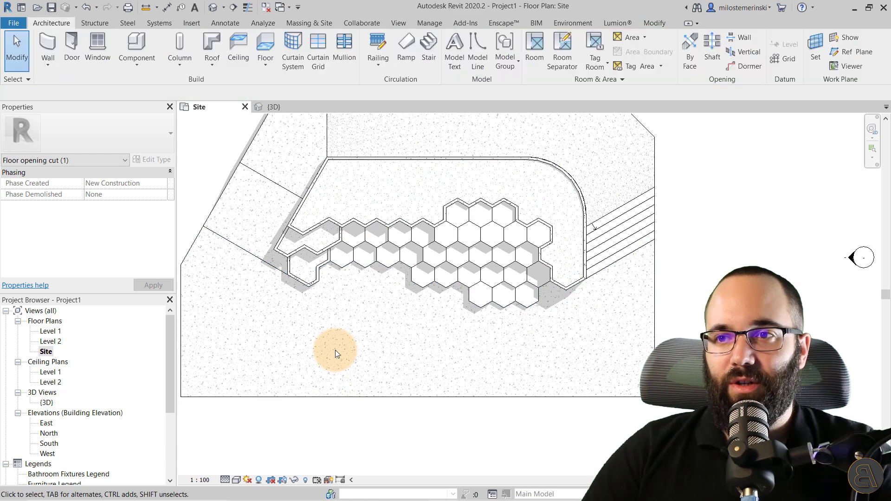
- Examine the trimmed floor, planter and seating from several sides in the 3D view
click(263, 108)
shift+middle_drag(379, 322, 497, 302)
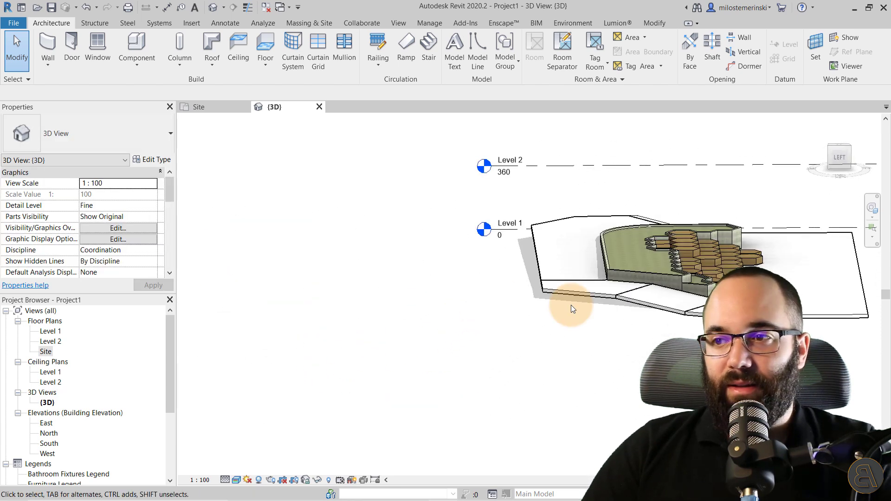
shift+middle_drag(656, 298, 395, 359)
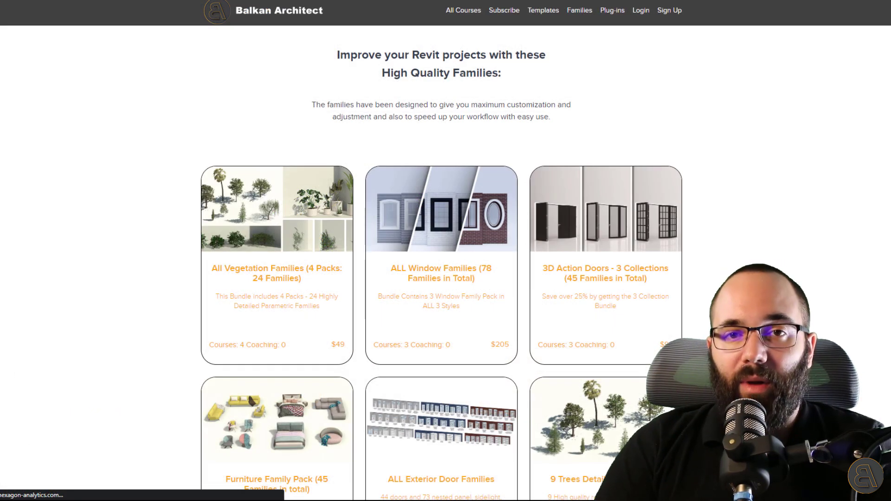
- Switch to the Balkan Architect website and browse the Revit family packs
scroll(441, 263, down, 2)
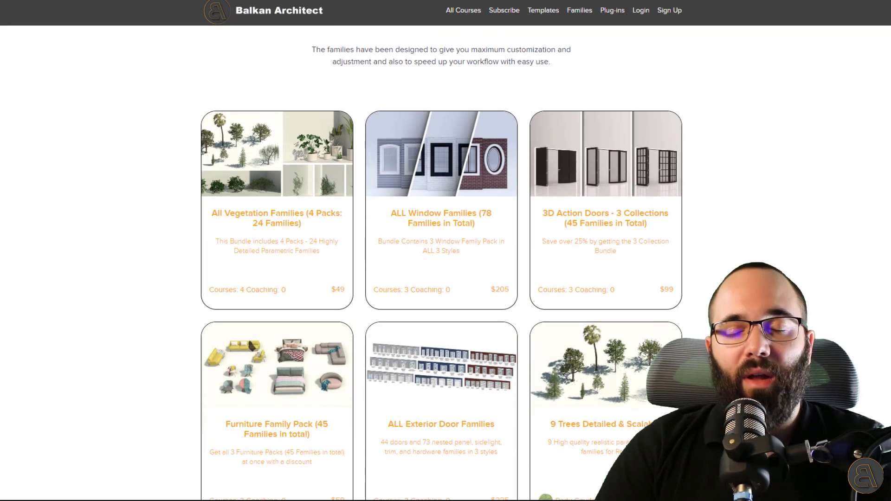
scroll(441, 263, down, 5)
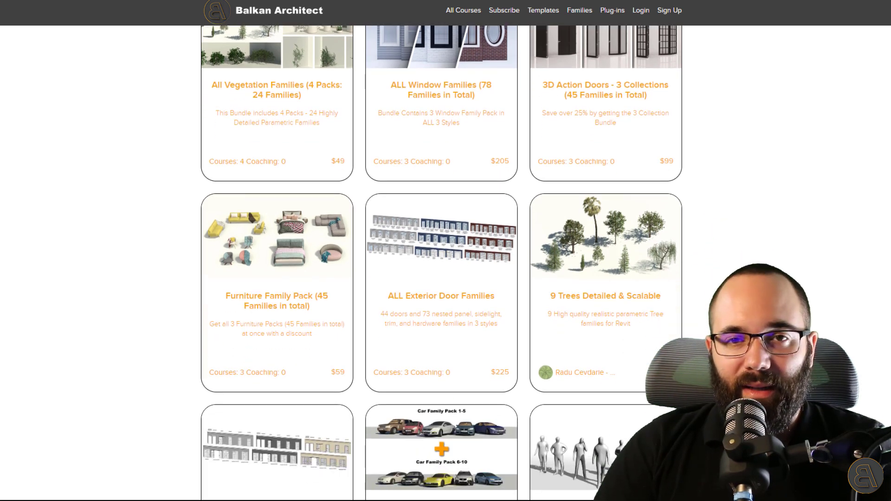
scroll(441, 263, down, 4)
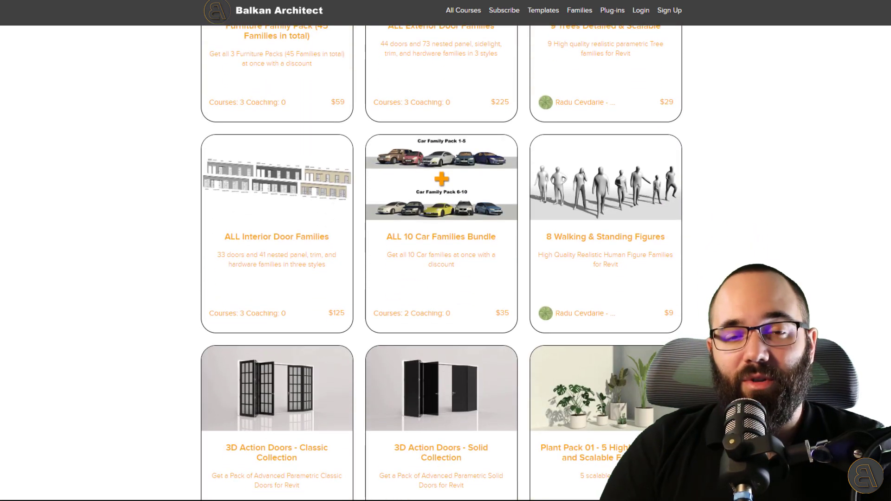